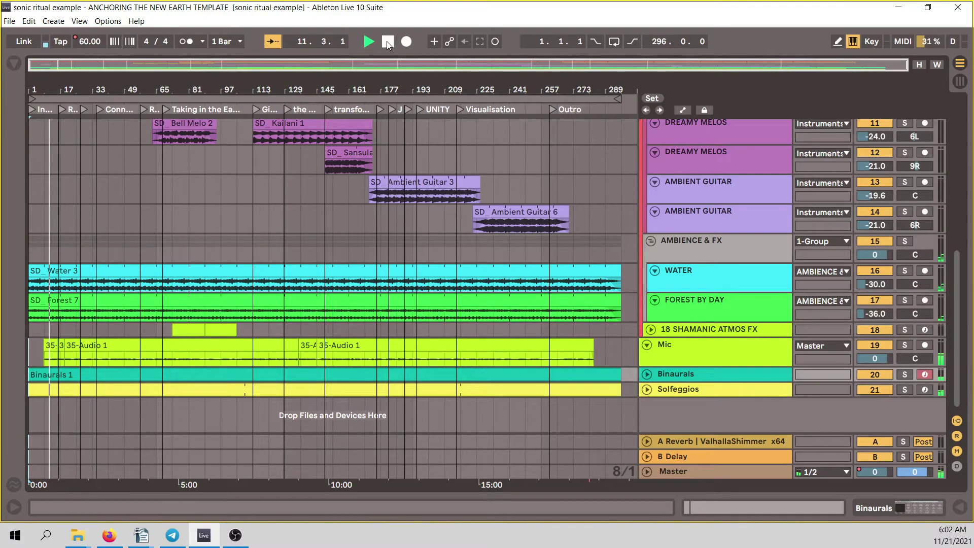
Stop playback, switch to the IDEAS FOR TEMPLATES document in Firefox, and review the sonic ritual's title, intention, example themes and guided script
{"action": "left_click", "coordinate": [388, 41]}
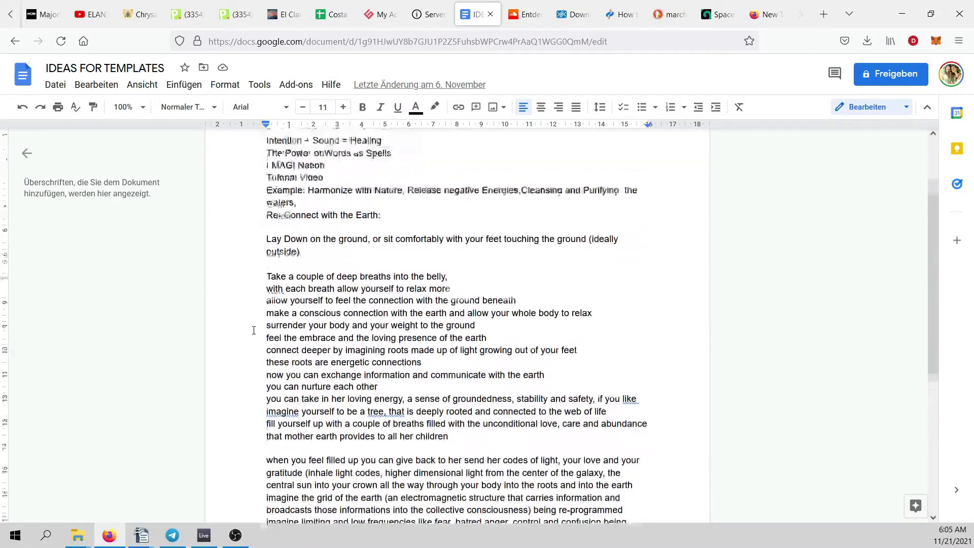
{"action": "scroll", "coordinate": [291, 176], "scroll_direction": "up", "scroll_amount": 1}
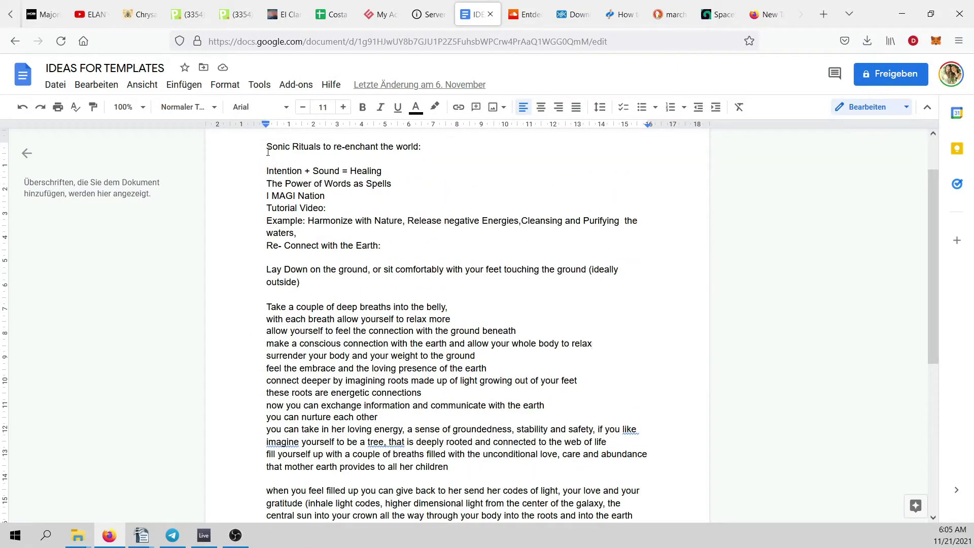
{"action": "left_click_drag", "start_coordinate": [265, 145], "coordinate": [445, 146]}
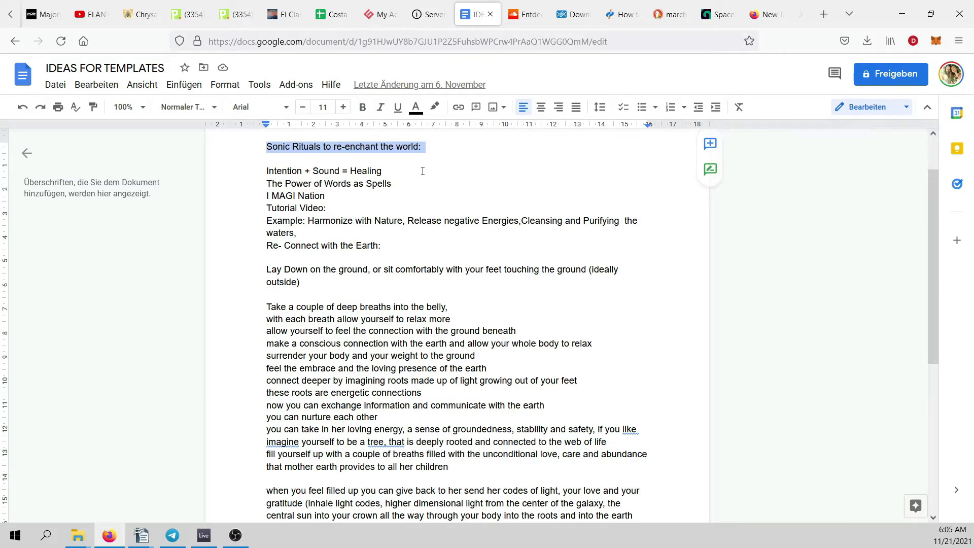
{"action": "left_click_drag", "start_coordinate": [268, 176], "coordinate": [388, 174]}
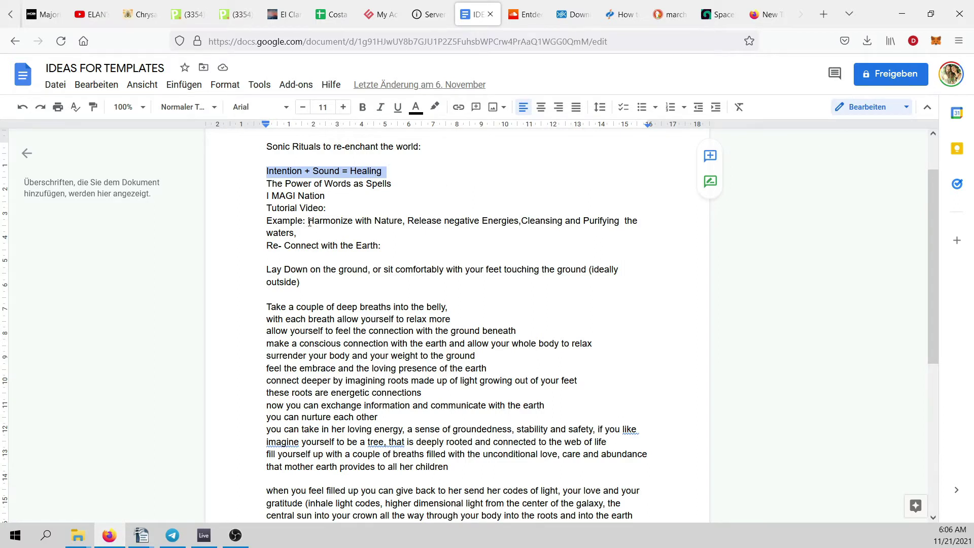
{"action": "mouse_move", "coordinate": [306, 221]}
{"action": "left_mouse_down"}
{"action": "mouse_move", "coordinate": [572, 207]}
{"action": "mouse_move", "coordinate": [640, 223]}
{"action": "mouse_move", "coordinate": [645, 241]}
{"action": "left_mouse_up"}
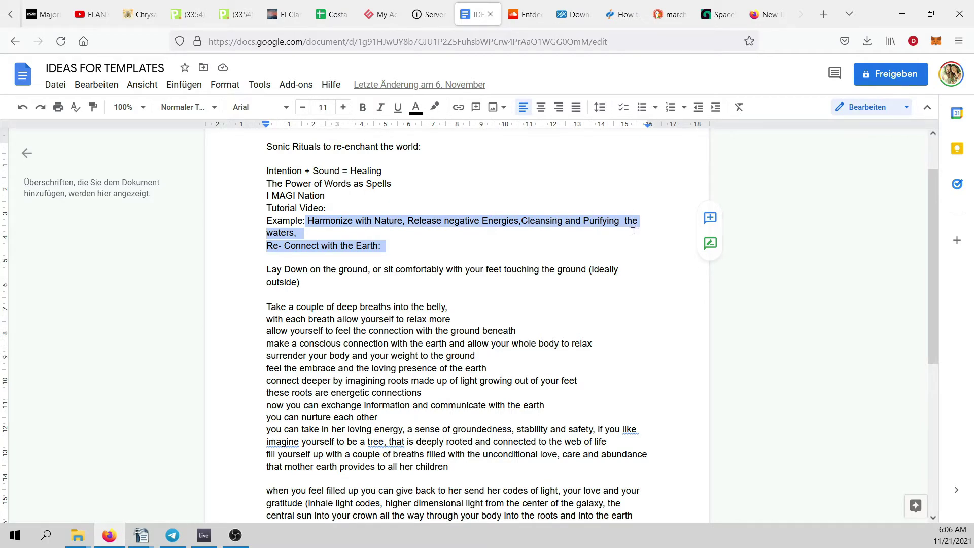
{"action": "left_click", "coordinate": [416, 242]}
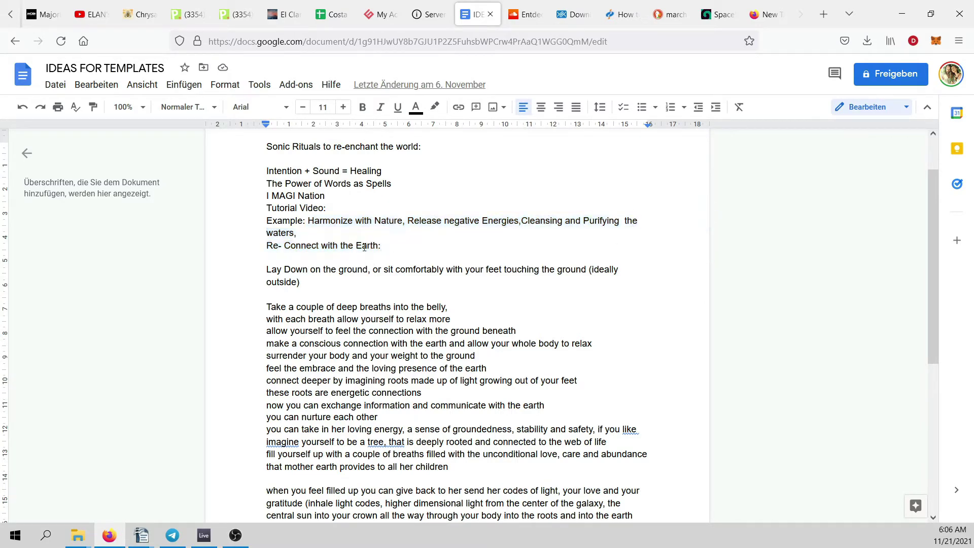
{"action": "scroll", "coordinate": [285, 196], "scroll_direction": "down", "scroll_amount": 2}
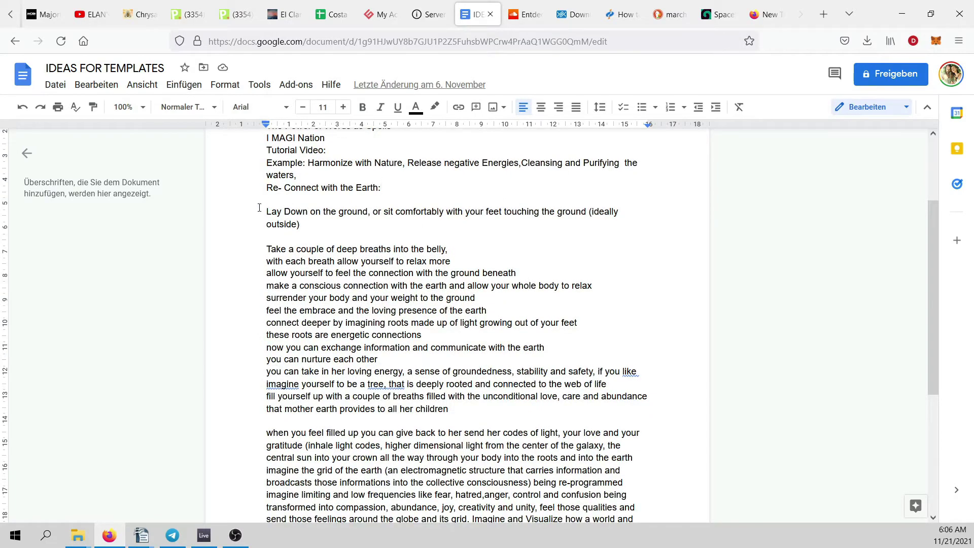
{"action": "scroll", "coordinate": [261, 205], "scroll_direction": "down", "scroll_amount": 2}
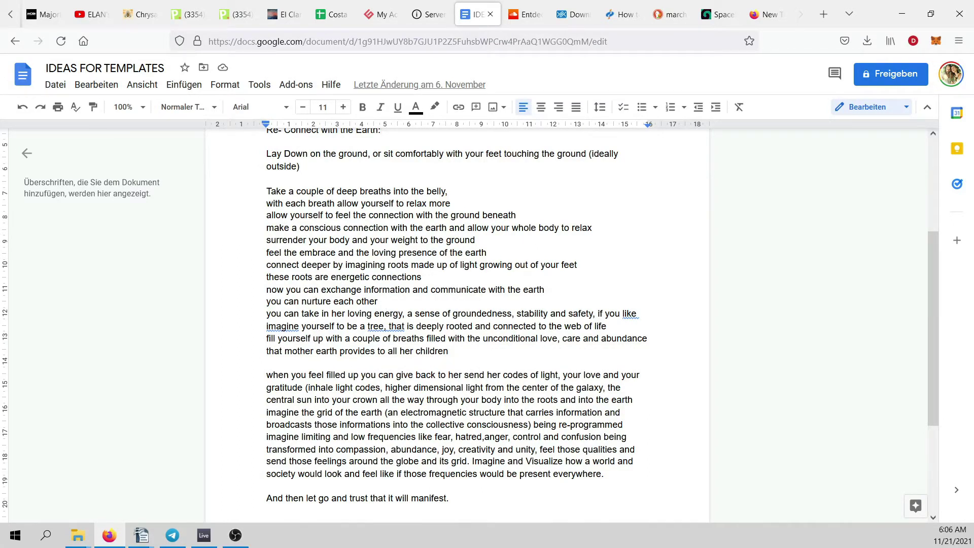
Switch back to Ableton Live and solo the DRONE (ONE NOTE), FOREST BY DAY and WATER tracks
{"action": "key", "text": "alt+Tab"}
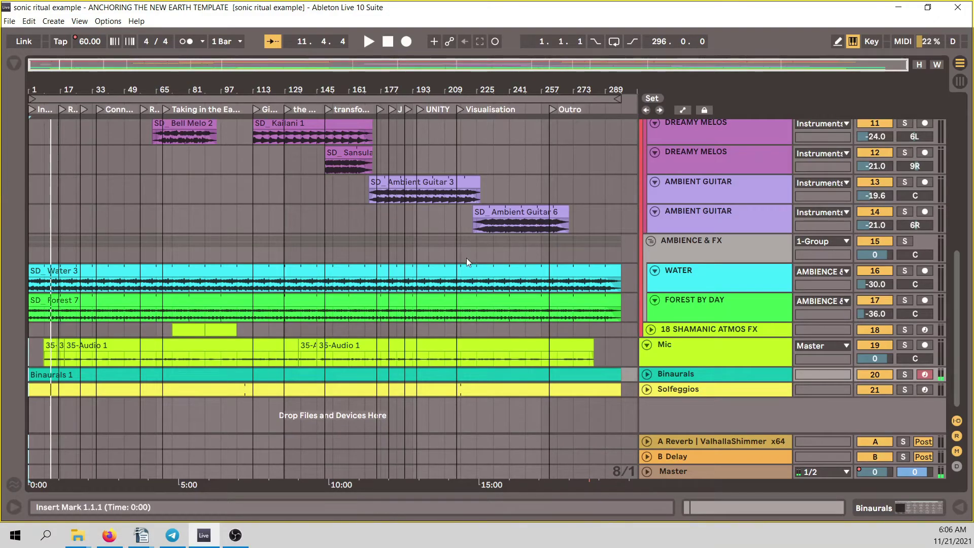
{"action": "scroll", "coordinate": [469, 343], "scroll_direction": "up", "scroll_amount": 10}
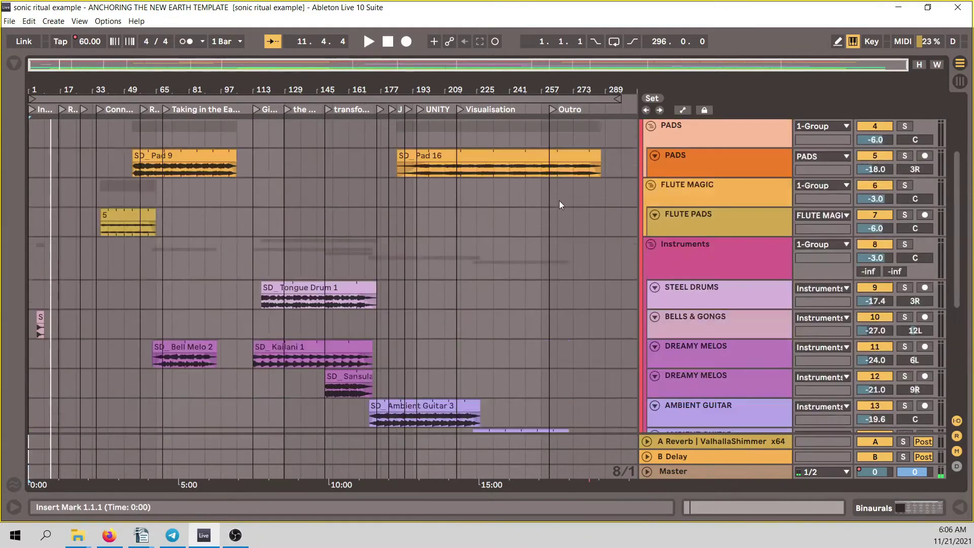
{"action": "left_click", "coordinate": [708, 215]}
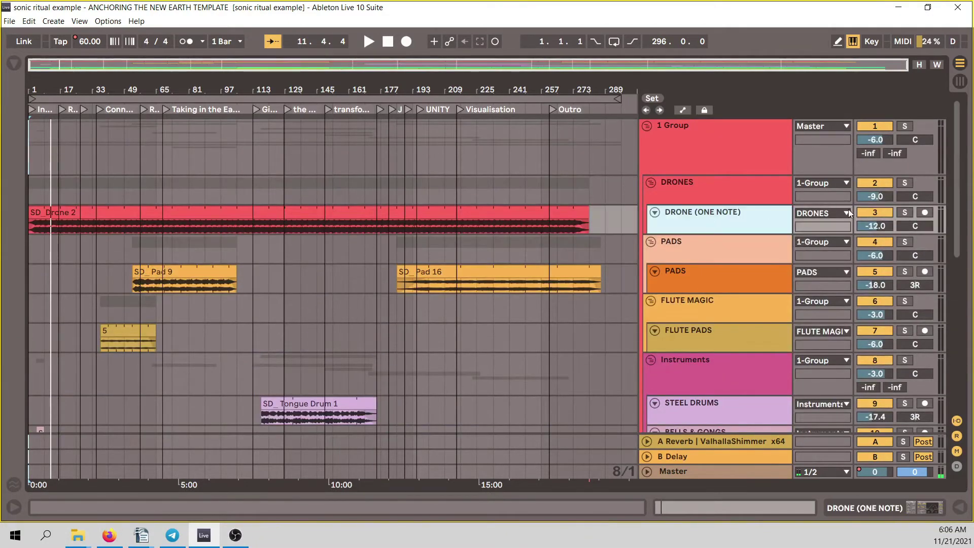
{"action": "left_click", "coordinate": [905, 213]}
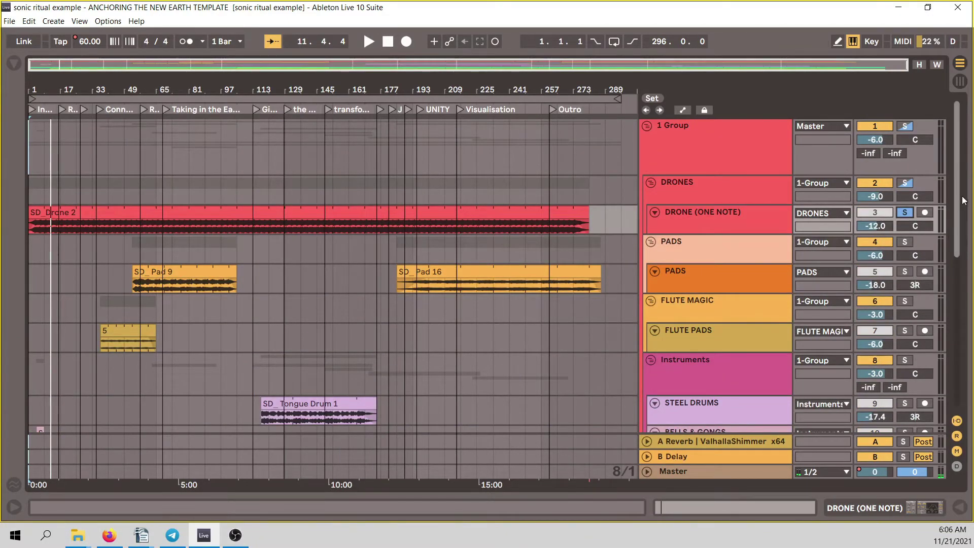
{"action": "left_click_drag", "start_coordinate": [959, 202], "coordinate": [957, 350]}
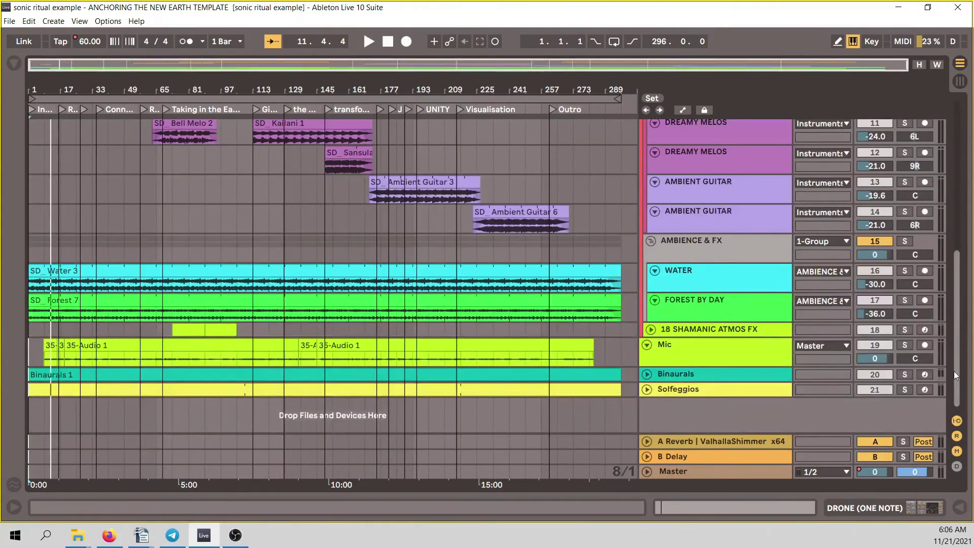
{"action": "left_click", "coordinate": [906, 300]}
{"action": "left_click", "coordinate": [904, 272]}
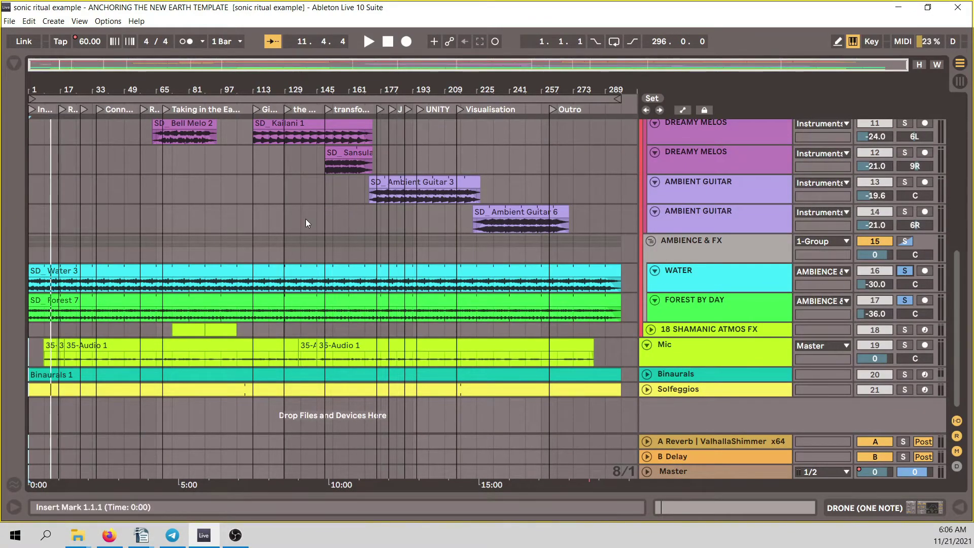
Play the soloed drone, water and forest tracks from the start, check their levels, and stop playback
{"action": "key", "text": "space"}
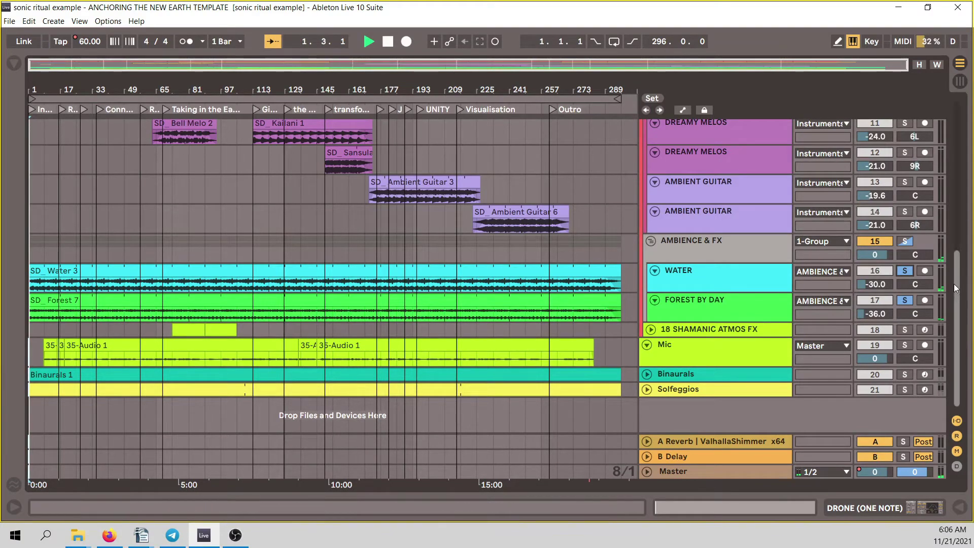
{"action": "left_click_drag", "start_coordinate": [958, 289], "coordinate": [938, 134]}
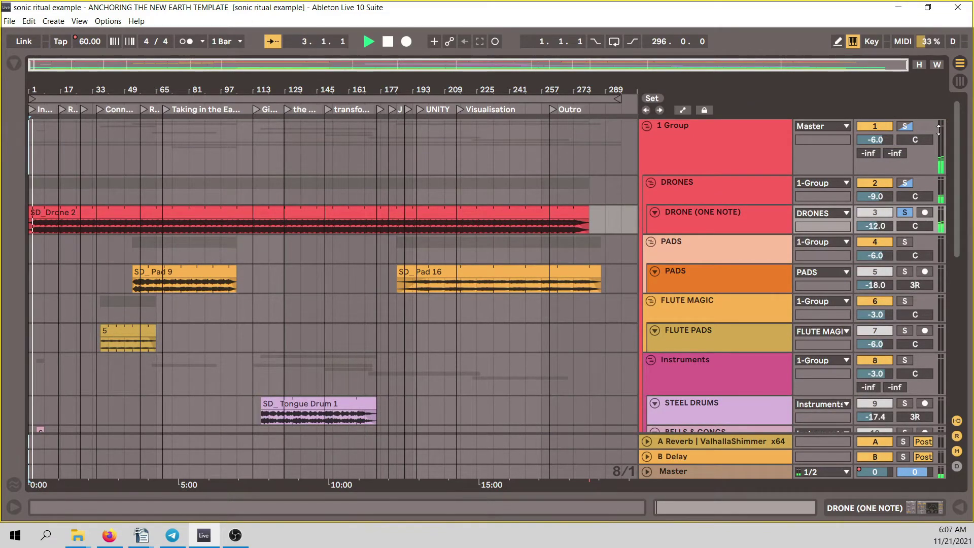
{"action": "left_click_drag", "start_coordinate": [957, 178], "coordinate": [957, 327]}
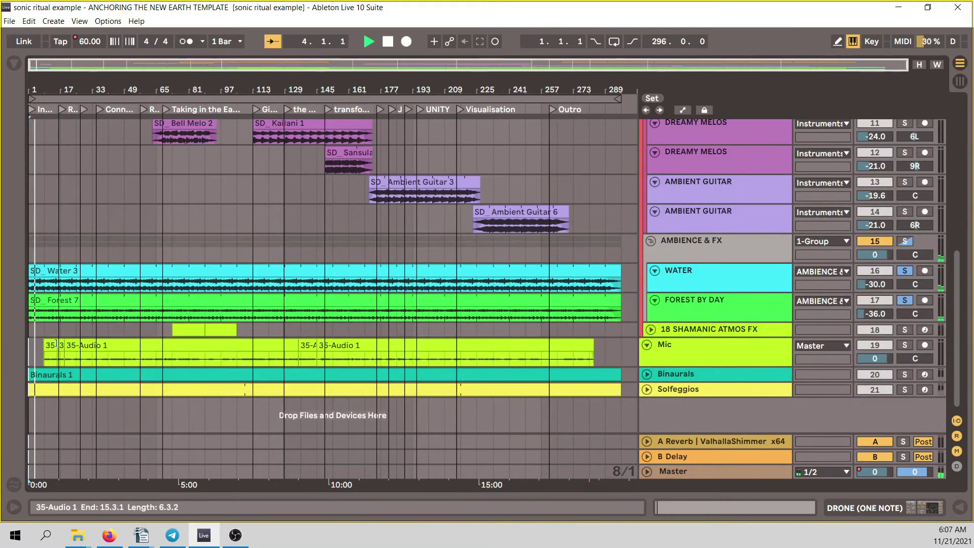
{"action": "scroll", "coordinate": [601, 83], "scroll_direction": "up", "scroll_amount": 5}
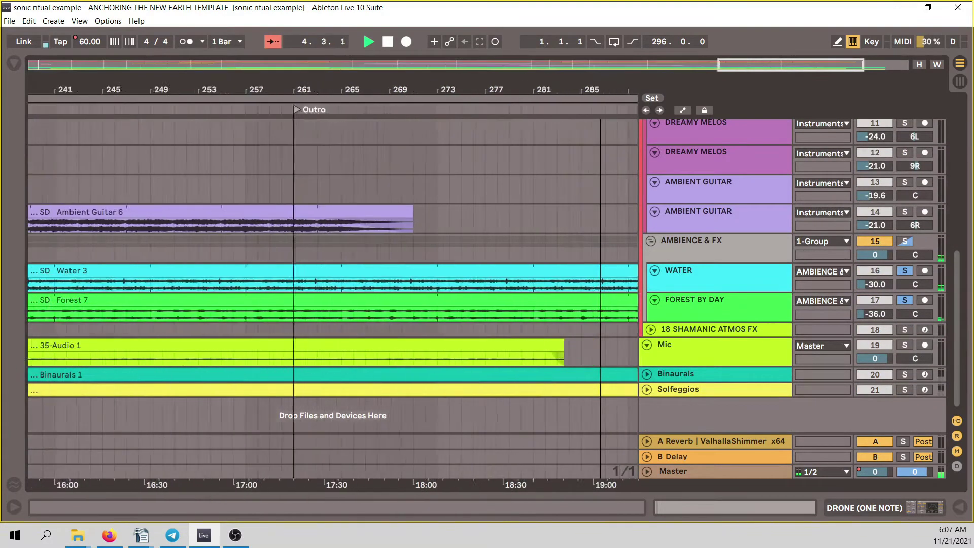
{"action": "scroll", "coordinate": [602, 83], "scroll_direction": "down", "scroll_amount": 4}
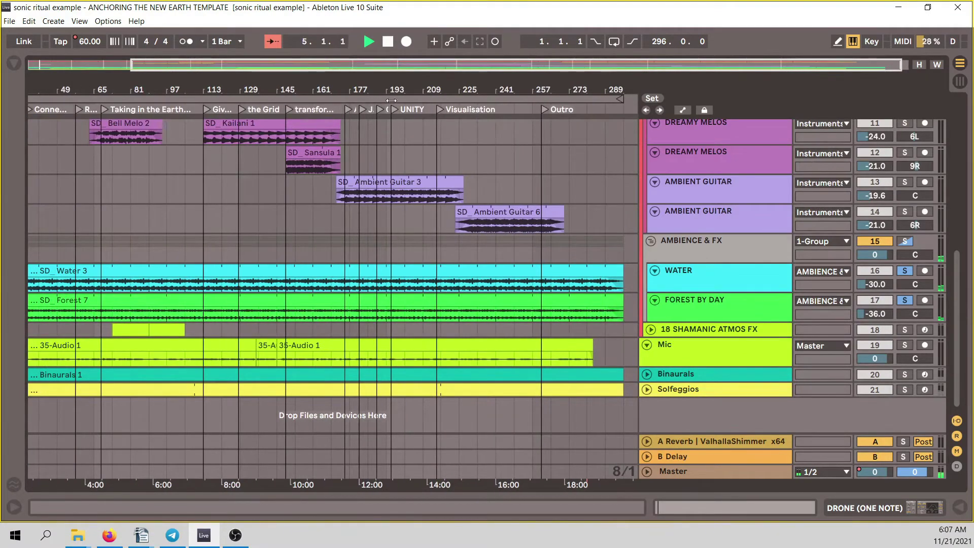
{"action": "left_click", "coordinate": [389, 42]}
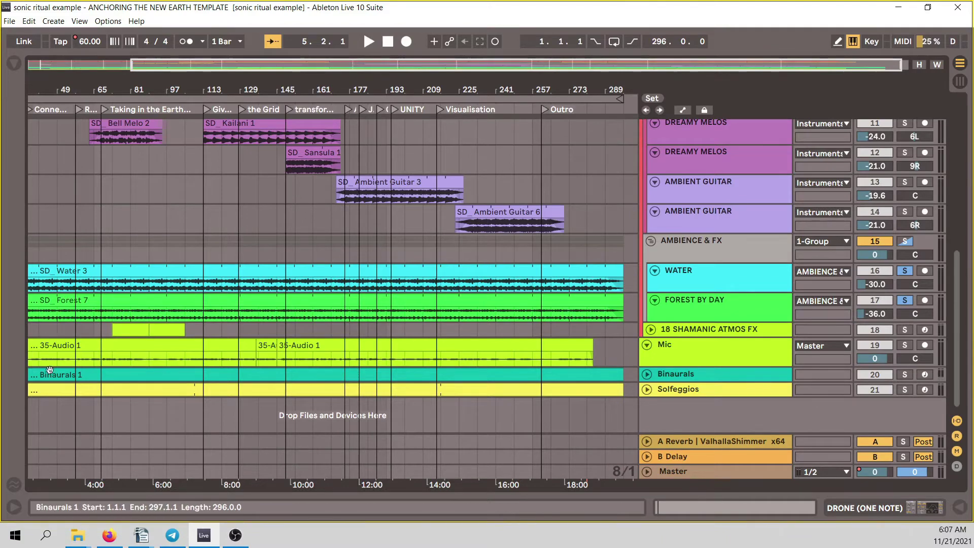
Add a locator at bar 11 between Intro and Relaxation and name it jkljkjlk
{"action": "left_click_drag", "start_coordinate": [64, 92], "coordinate": [35, 113]}
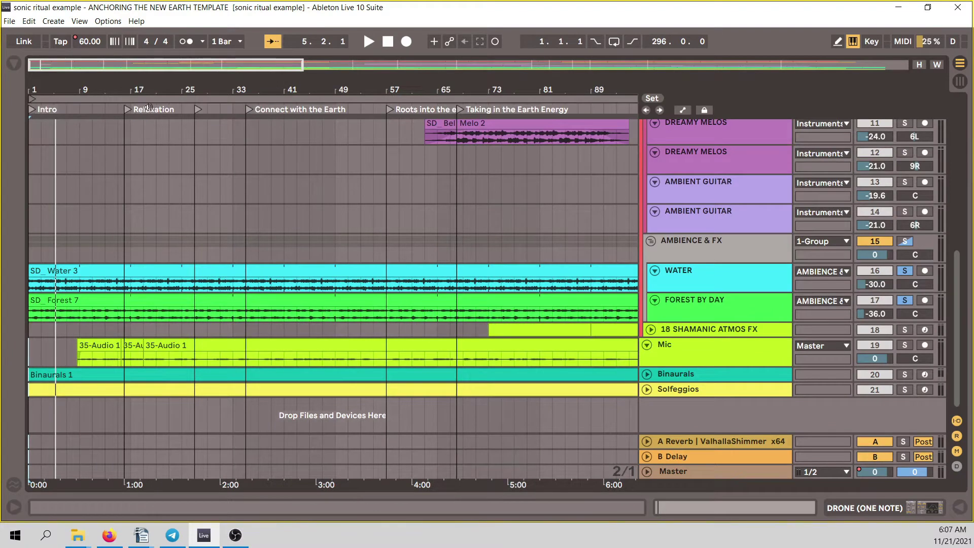
{"action": "right_click", "coordinate": [98, 109]}
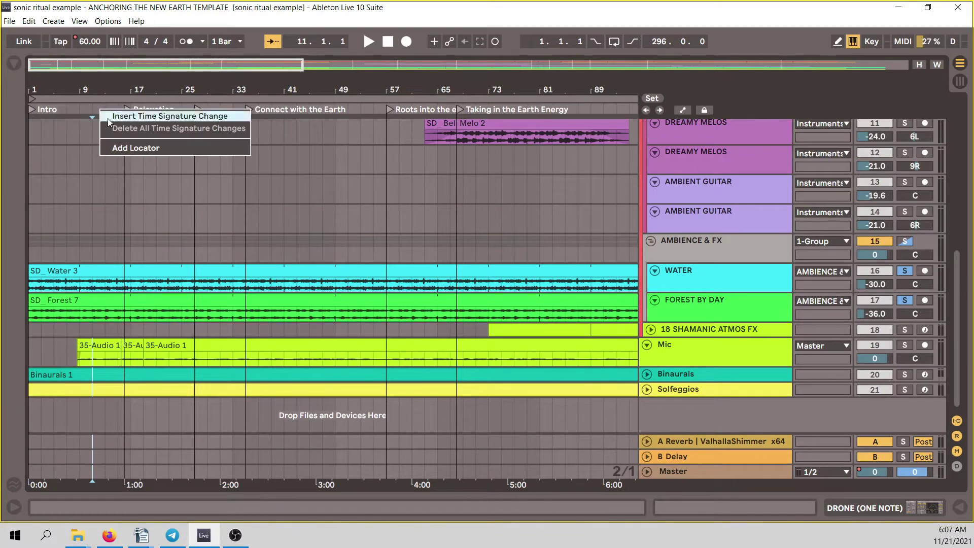
{"action": "left_click", "coordinate": [123, 146]}
{"action": "type", "text": "jkljkljk"}
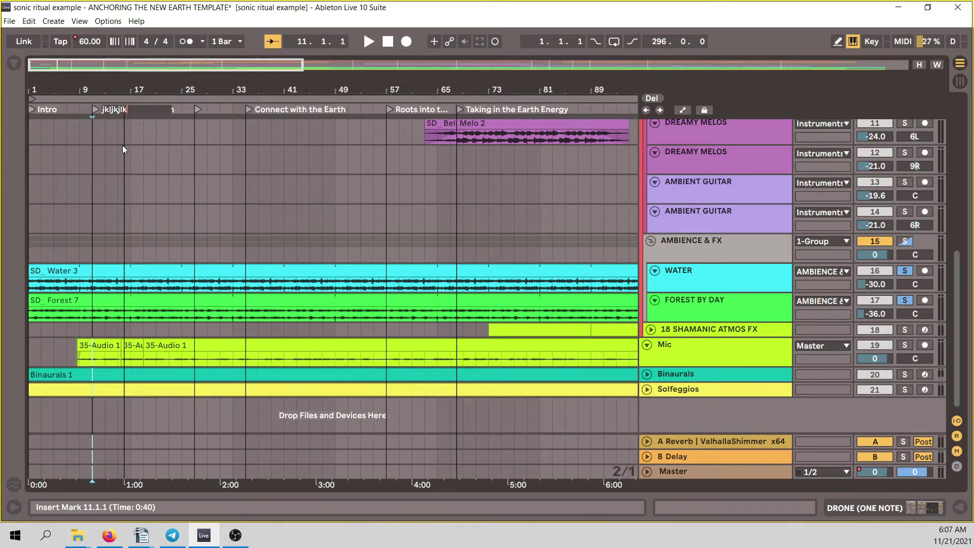
{"action": "key", "text": "Return"}
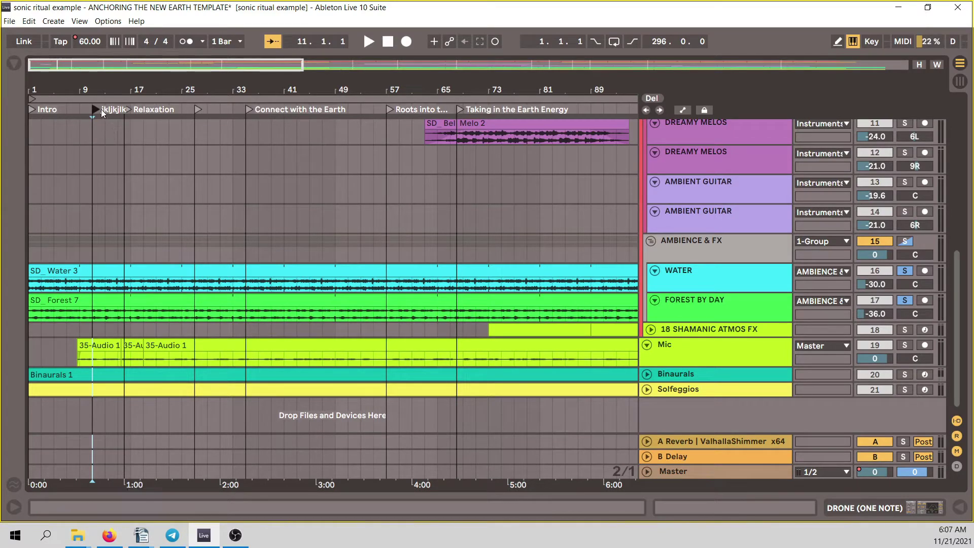
Move the jkljkjlk locator to bar 9 and delete it
{"action": "mouse_move", "coordinate": [96, 109]}
{"action": "left_mouse_down"}
{"action": "mouse_move", "coordinate": [82, 109]}
{"action": "mouse_move", "coordinate": [221, 109]}
{"action": "mouse_move", "coordinate": [87, 112]}
{"action": "left_mouse_up"}
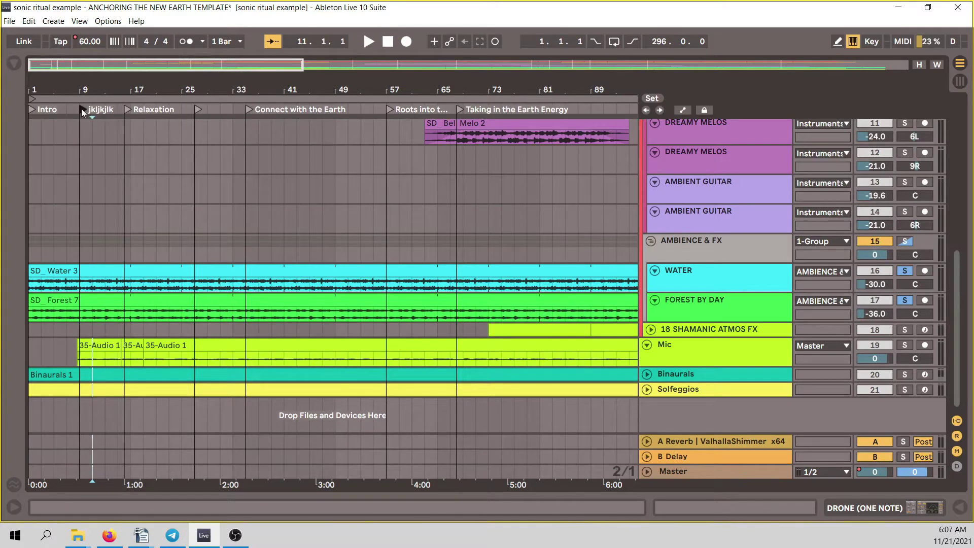
{"action": "right_click", "coordinate": [91, 109]}
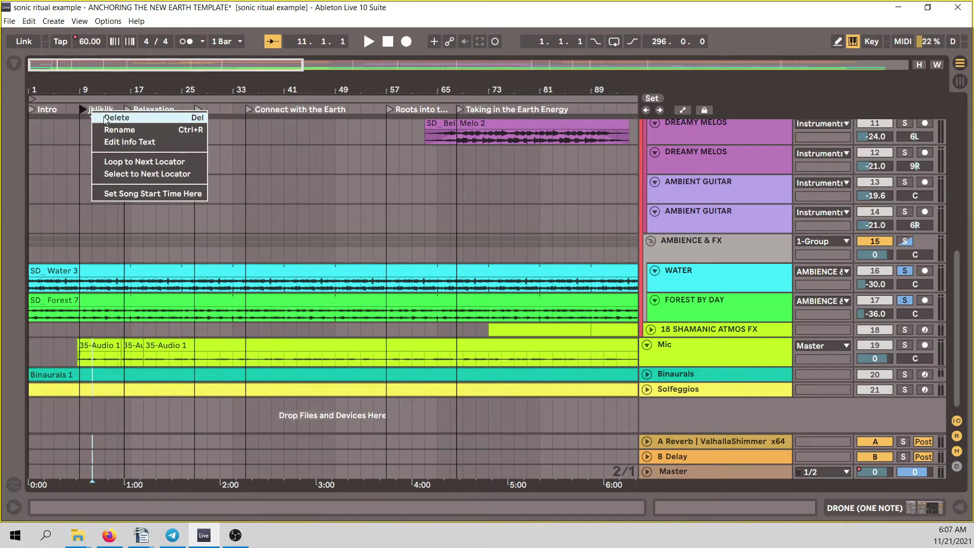
{"action": "left_click", "coordinate": [102, 116]}
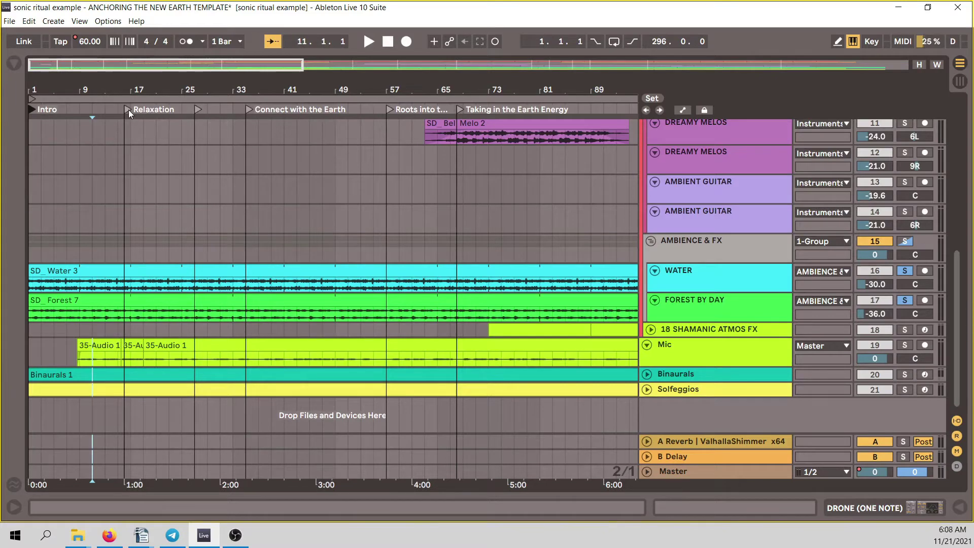
Play from the Connect with the Earth locator, stop and return to the start, and examine the section locators across the arrangement
{"action": "left_click", "coordinate": [250, 109]}
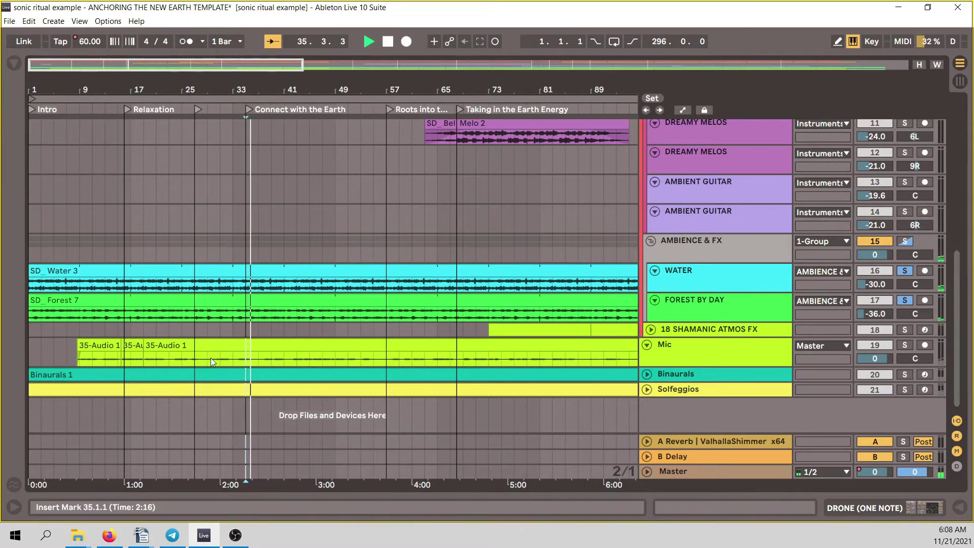
{"action": "left_click", "coordinate": [388, 46]}
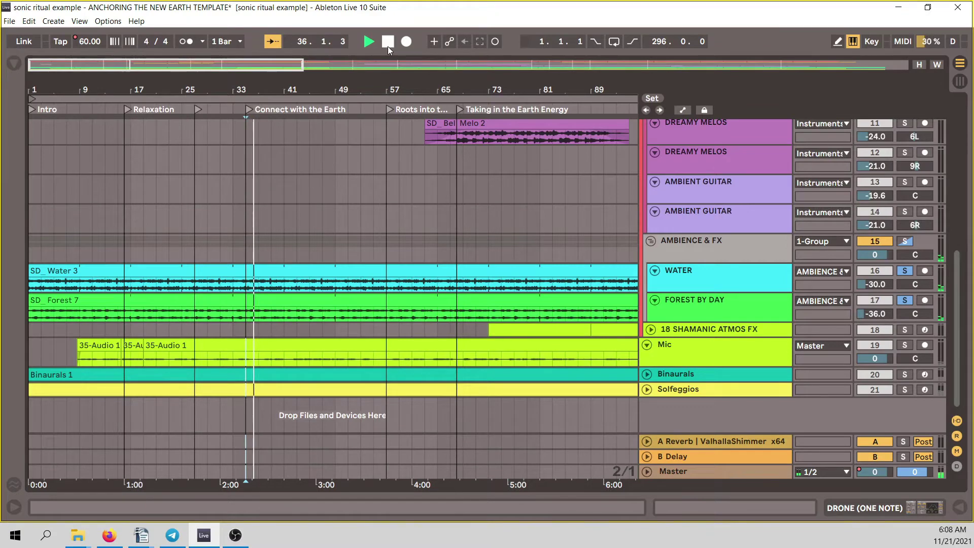
{"action": "left_click", "coordinate": [388, 46]}
{"action": "key", "text": "minus"}
{"action": "key", "text": "minus"}
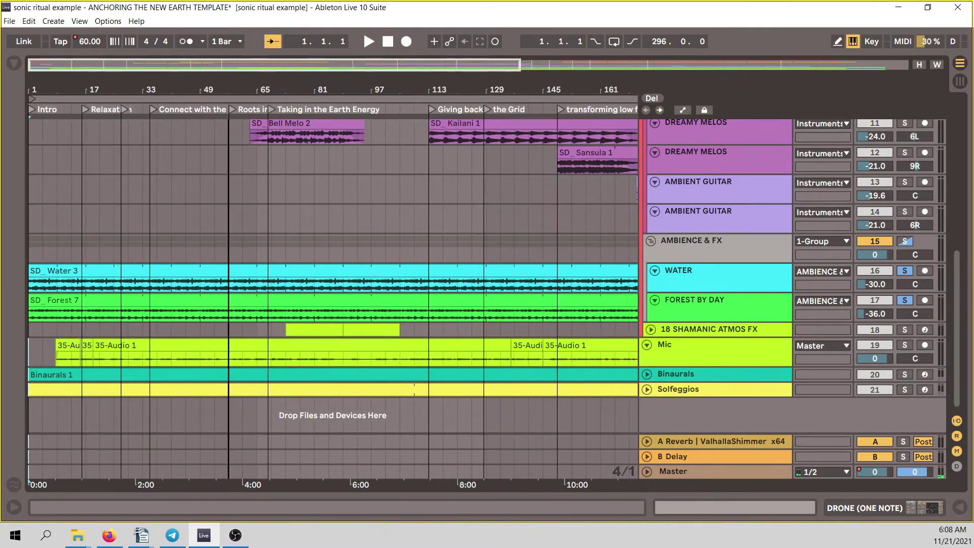
{"action": "left_click_drag", "start_coordinate": [327, 88], "coordinate": [355, 77]}
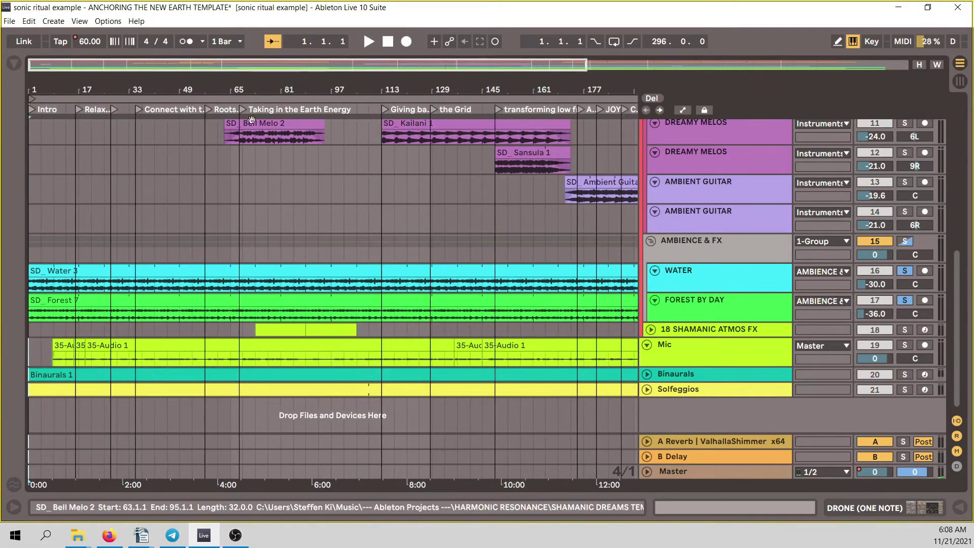
{"action": "left_click_drag", "start_coordinate": [508, 86], "coordinate": [335, 77]}
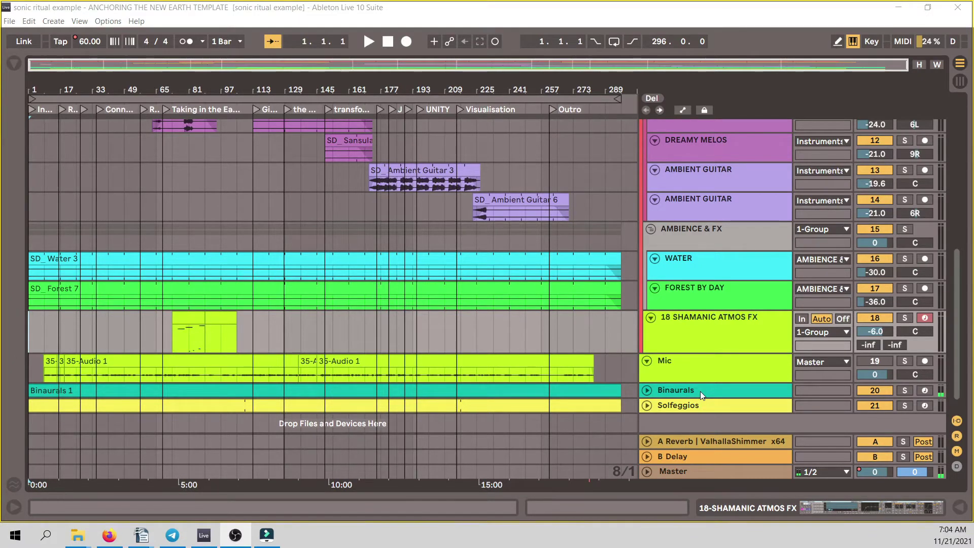
Open the goldenWavesGenerator plug-in window of the Binaurals track and move it lower over the arrangement
{"action": "double_click", "coordinate": [700, 391]}
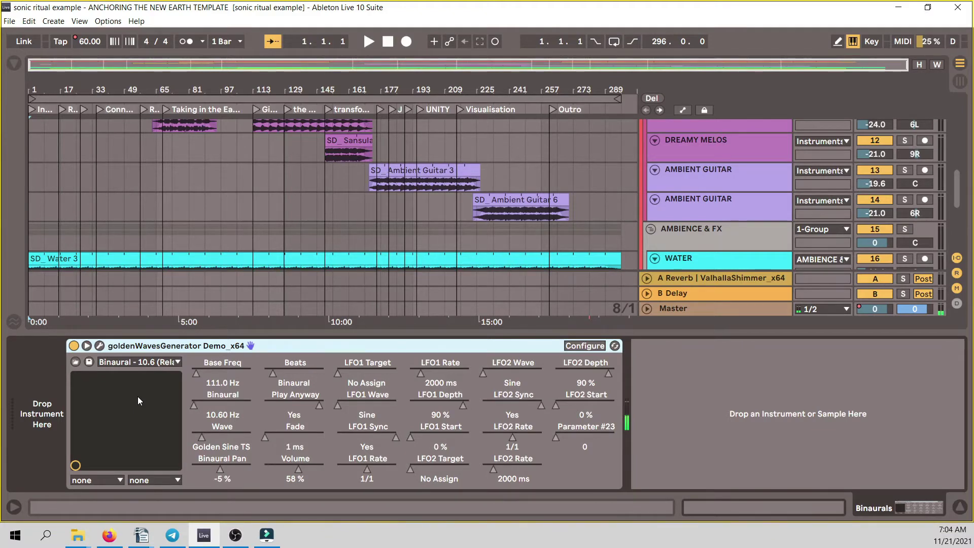
{"action": "left_click", "coordinate": [99, 347]}
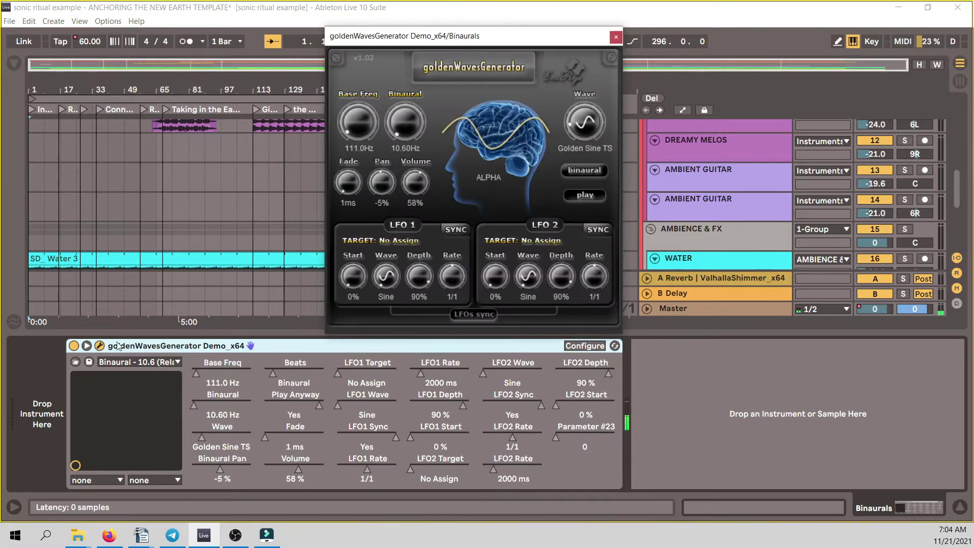
{"action": "left_click_drag", "start_coordinate": [434, 44], "coordinate": [449, 146]}
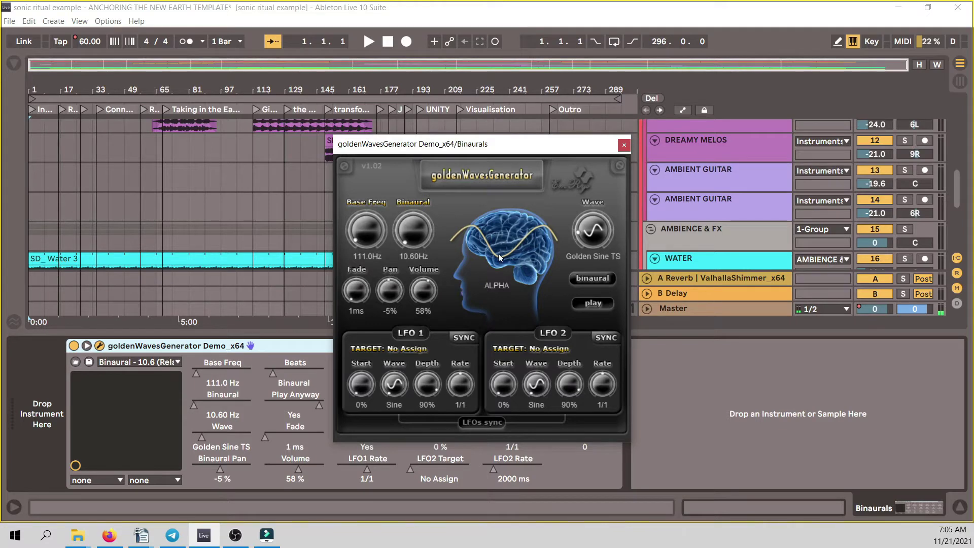
Close the goldenWavesGenerator window and raise the Binaurals track's volume to 0 dB in the Session mixer
{"action": "left_click", "coordinate": [624, 146]}
{"action": "left_click", "coordinate": [961, 82]}
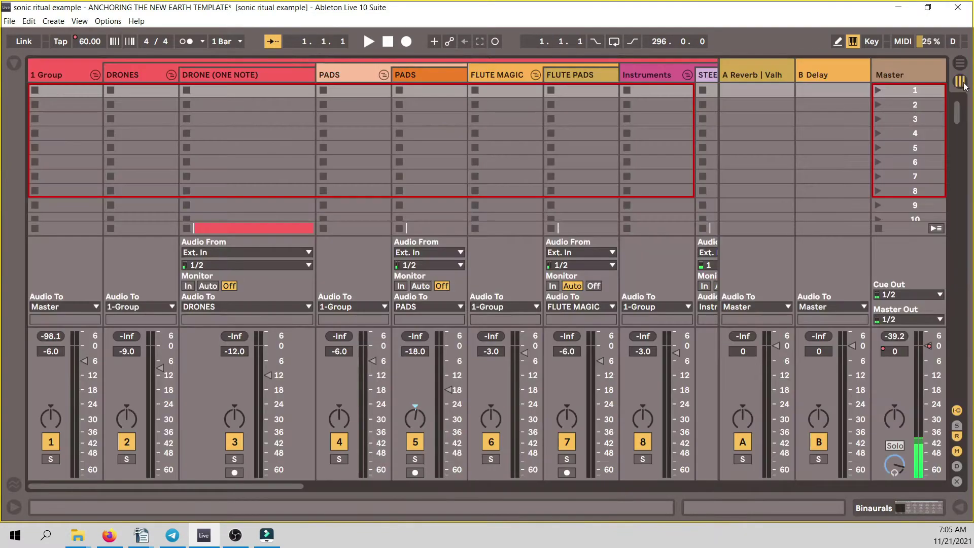
{"action": "left_click_drag", "start_coordinate": [227, 486], "coordinate": [681, 471]}
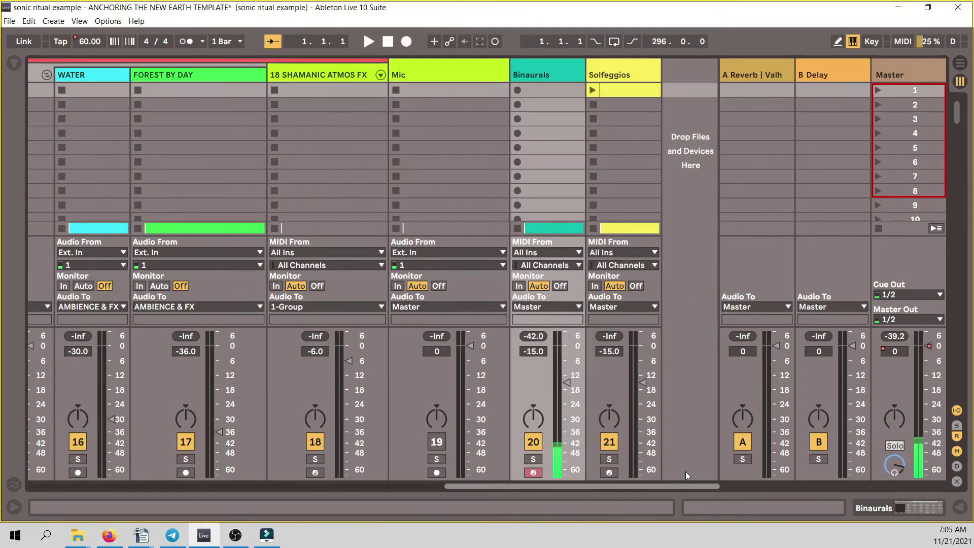
{"action": "left_click_drag", "start_coordinate": [565, 385], "coordinate": [565, 345]}
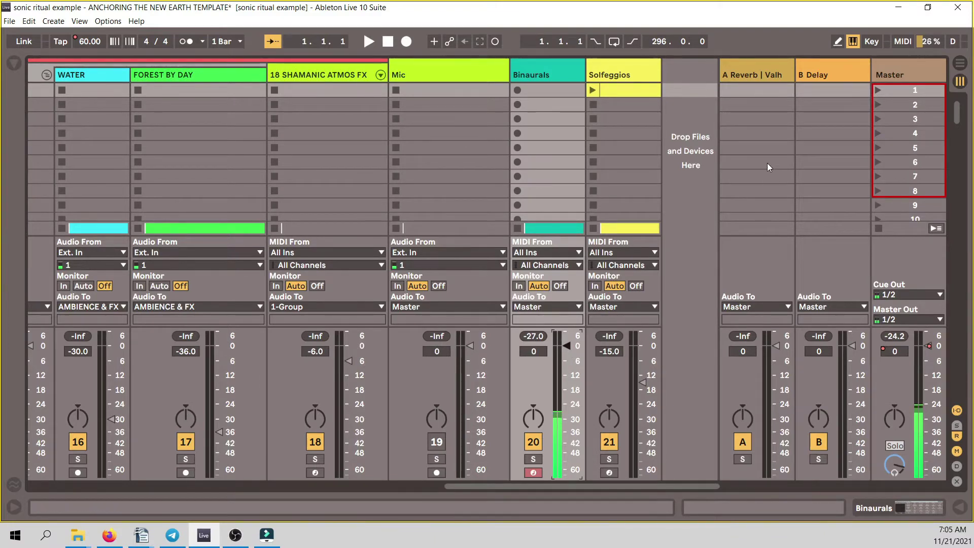
{"action": "left_click", "coordinate": [961, 64]}
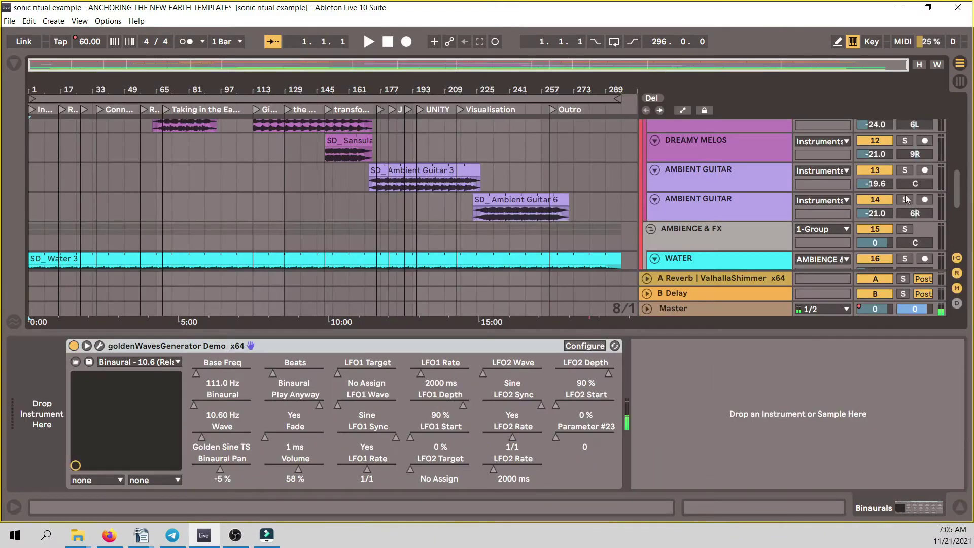
Solo the Solfeggios track and start playback from the beginning of the arrangement
{"action": "left_click", "coordinate": [958, 508]}
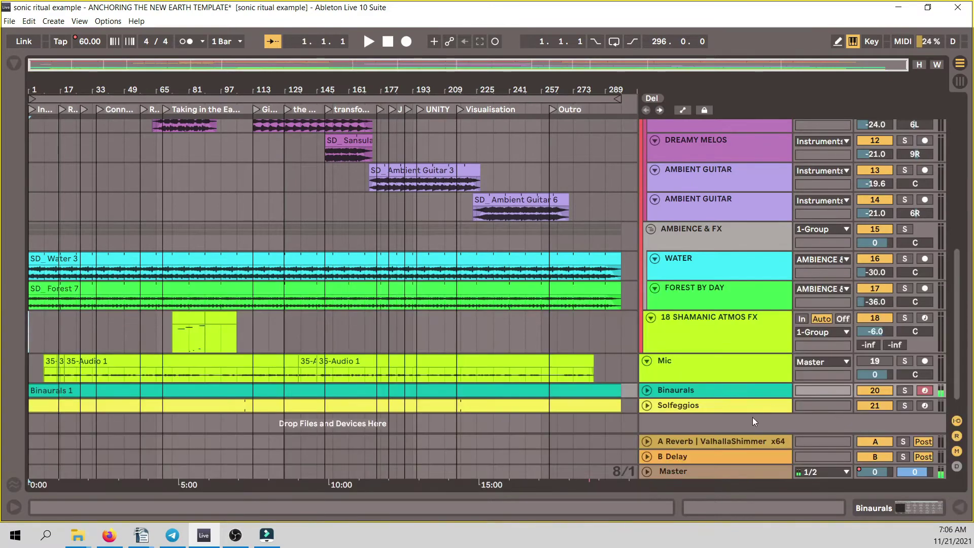
{"action": "left_click", "coordinate": [905, 404]}
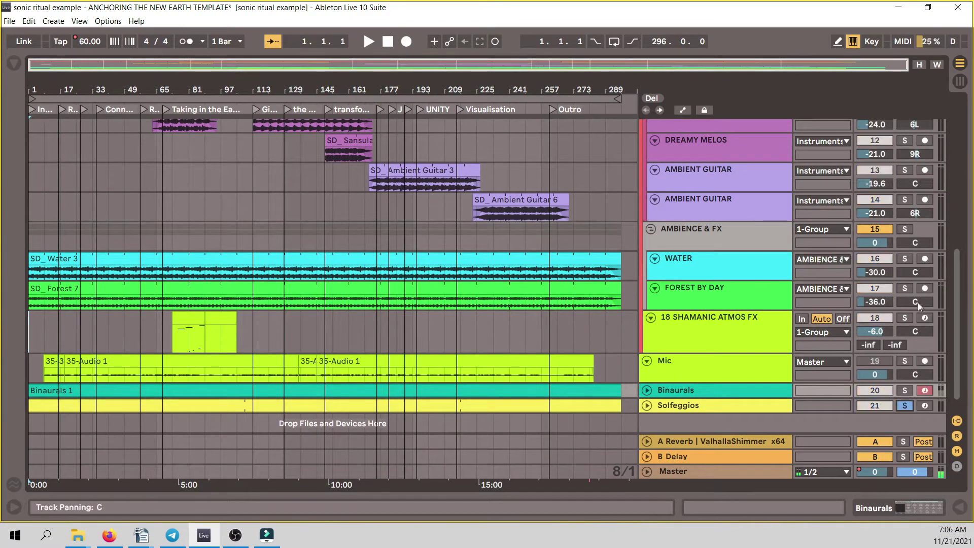
{"action": "key", "text": "space"}
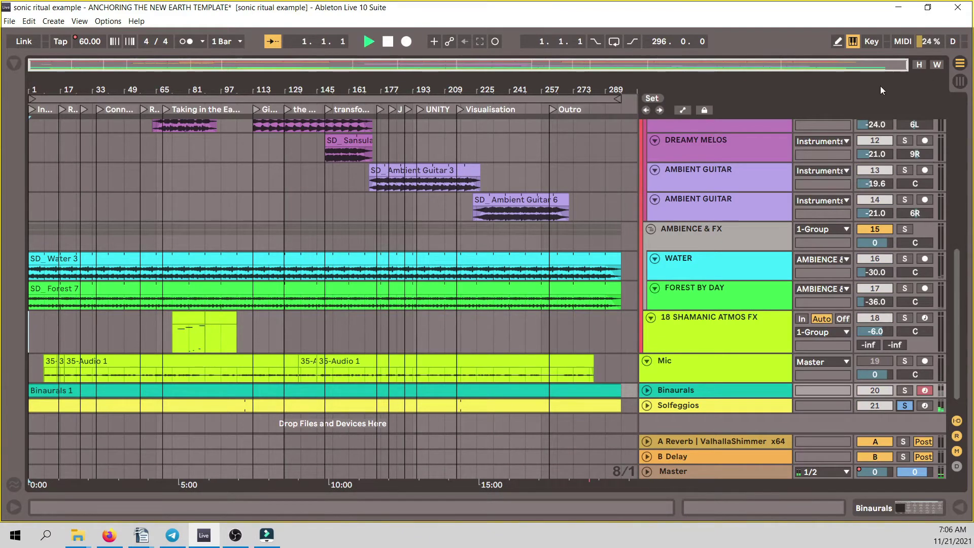
In the Solfeggios track's Operator, switch off oscillators B and A and raise the overall volume to -4.2 dB
{"action": "double_click", "coordinate": [696, 408]}
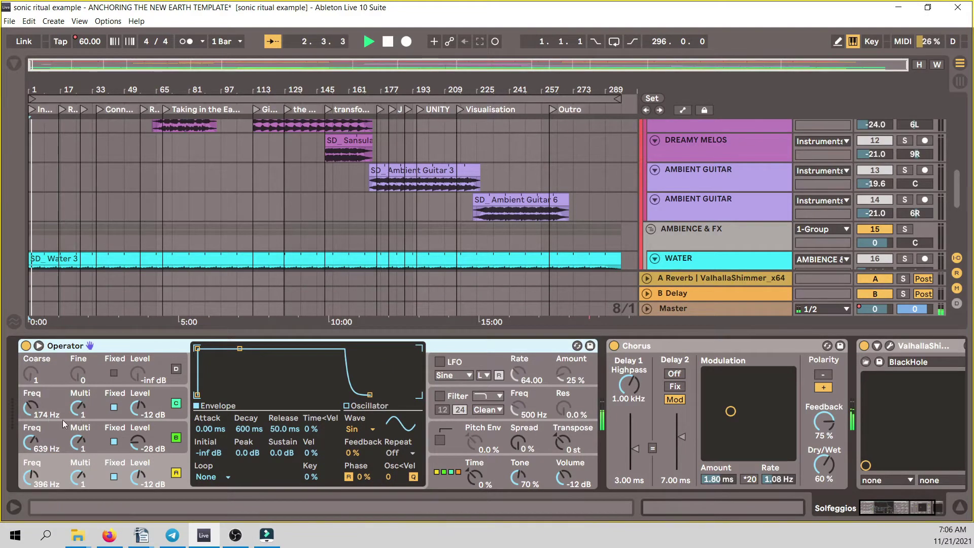
{"action": "left_click", "coordinate": [176, 437]}
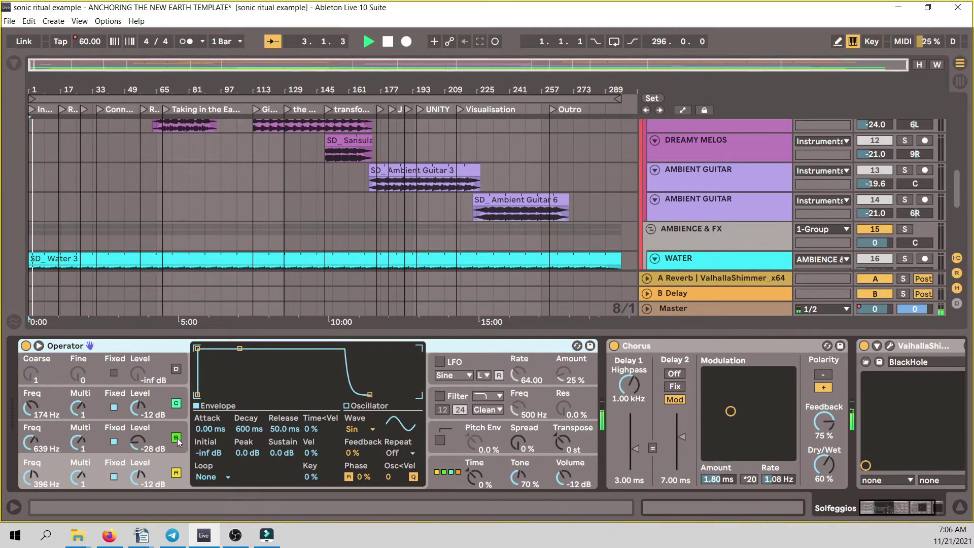
{"action": "left_click", "coordinate": [176, 473]}
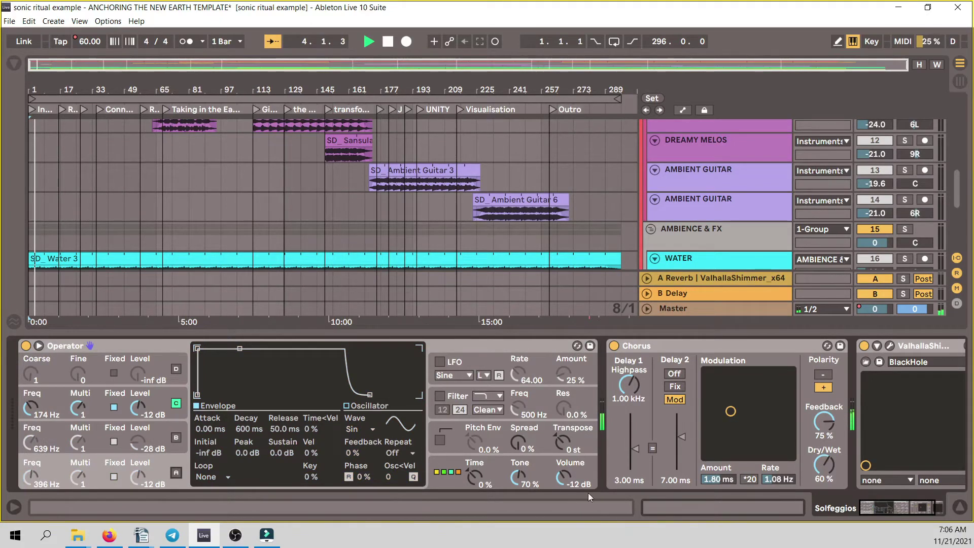
{"action": "left_click_drag", "start_coordinate": [563, 478], "coordinate": [563, 455]}
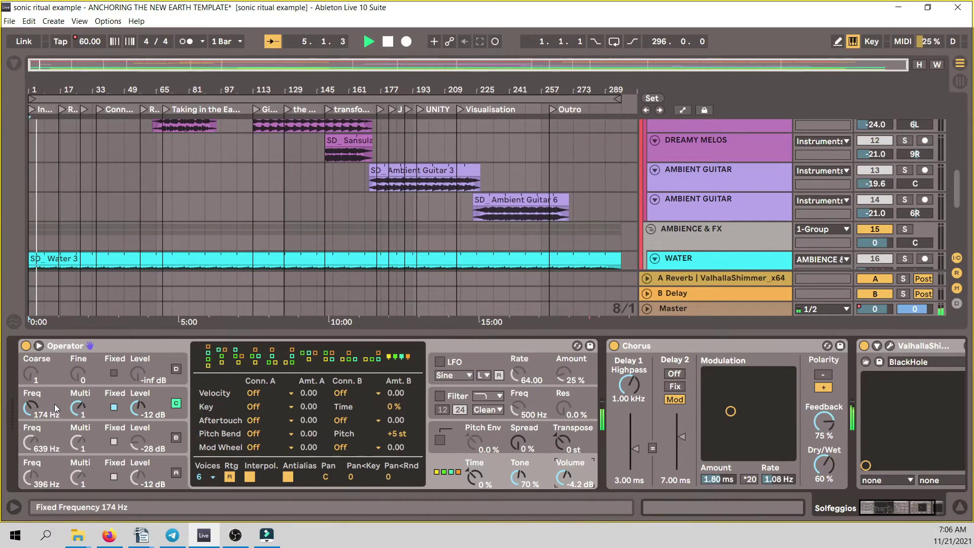
Select oscillator C's frequency in Operator, switch oscillators A and B back on, and stop playback
{"action": "left_click", "coordinate": [54, 404]}
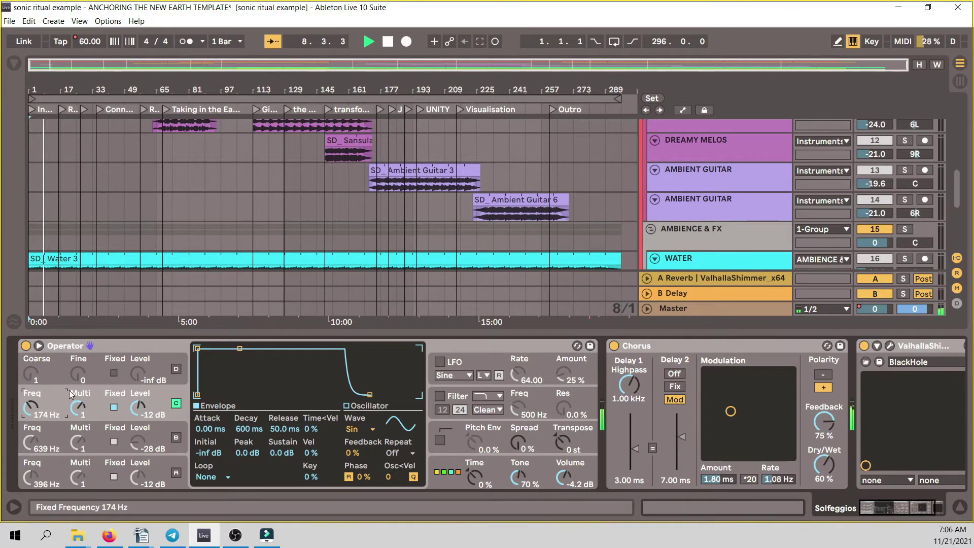
{"action": "left_click", "coordinate": [177, 474]}
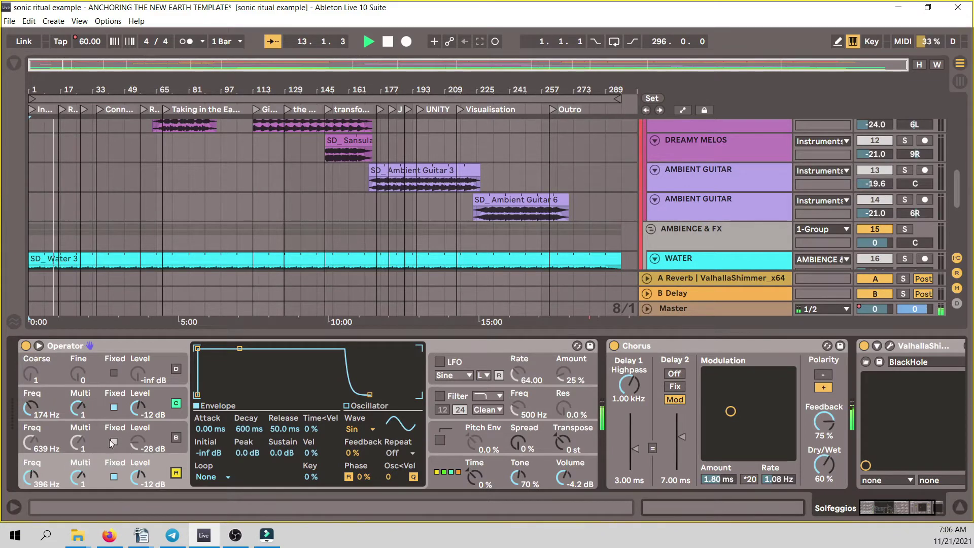
{"action": "left_click", "coordinate": [176, 438]}
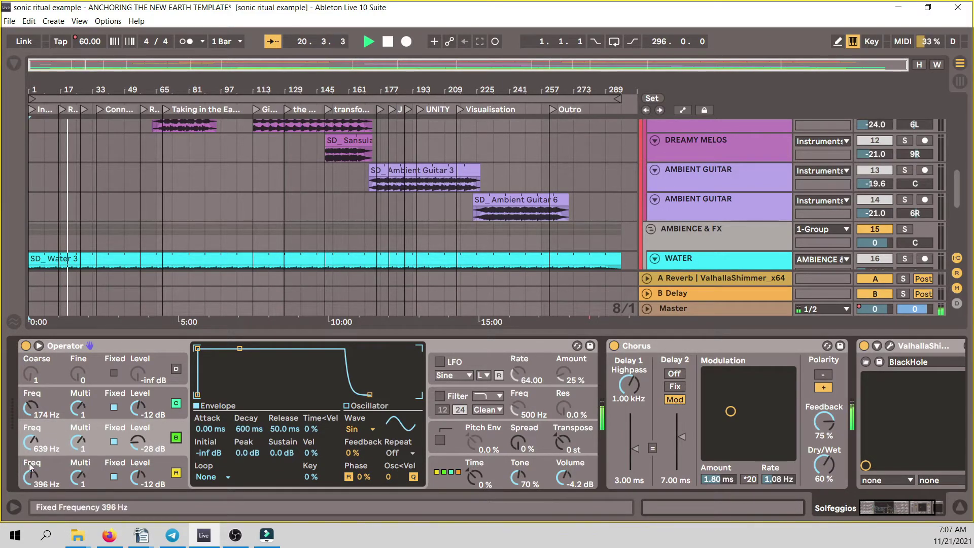
{"action": "left_click", "coordinate": [386, 43]}
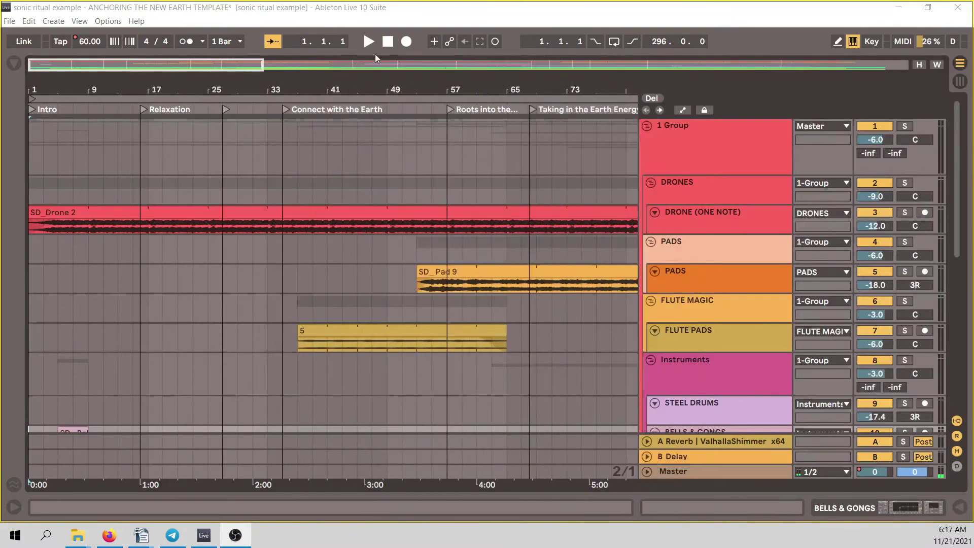
Examine the section locators and all track layers of the arrangement, from the drones down to Solfeggios
{"action": "left_click", "coordinate": [390, 43]}
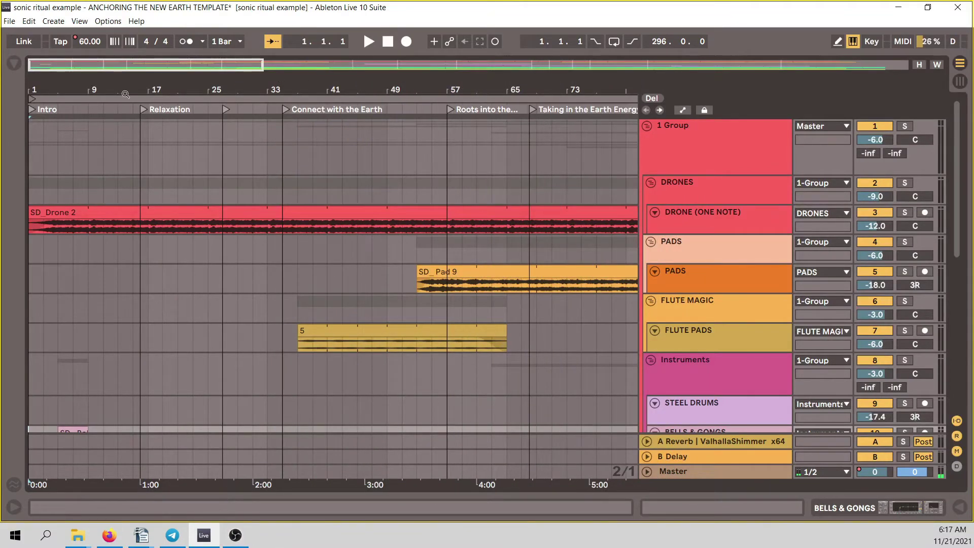
{"action": "left_click_drag", "start_coordinate": [112, 88], "coordinate": [112, 66]}
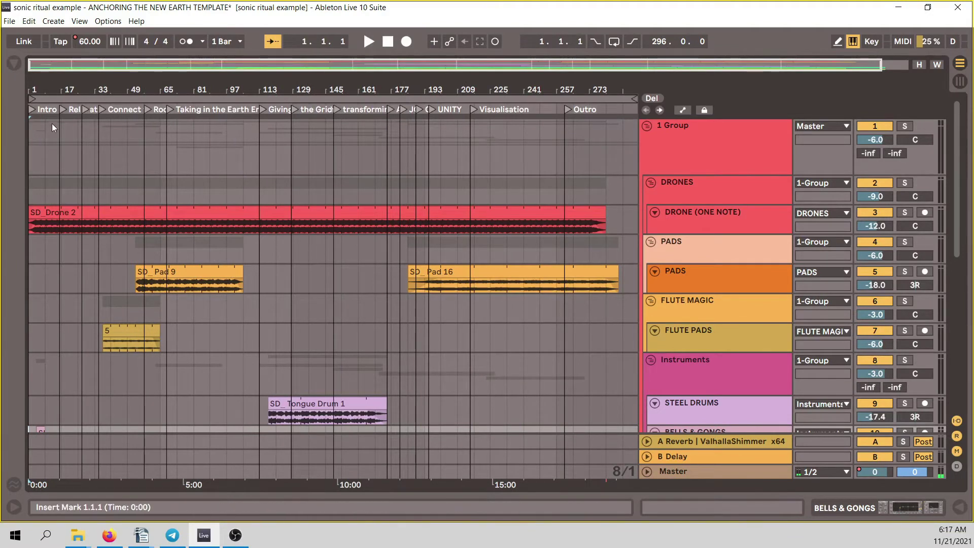
{"action": "key", "text": "plus"}
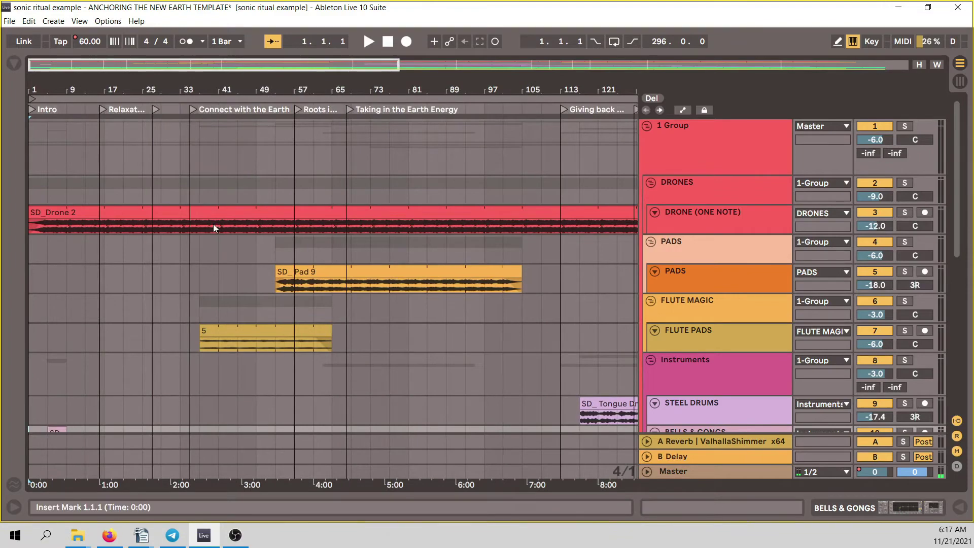
{"action": "scroll", "coordinate": [439, 404], "scroll_direction": "down", "scroll_amount": 10}
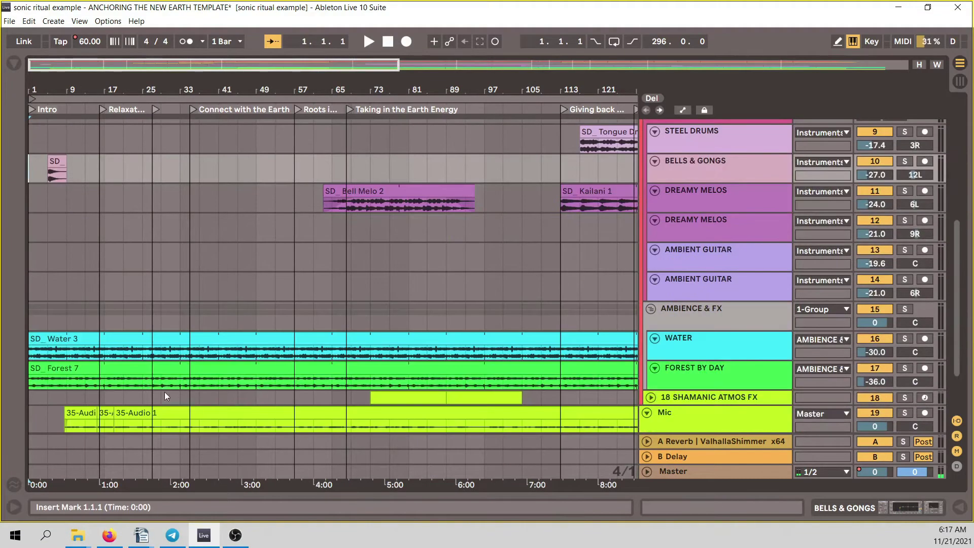
{"action": "scroll", "coordinate": [60, 380], "scroll_direction": "down", "scroll_amount": 2}
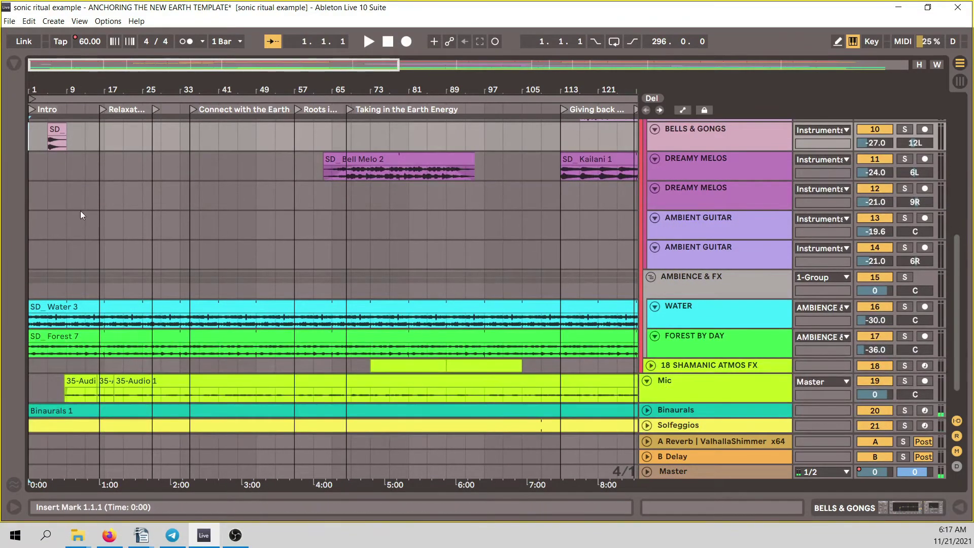
{"action": "scroll", "coordinate": [80, 210], "scroll_direction": "up", "scroll_amount": 10}
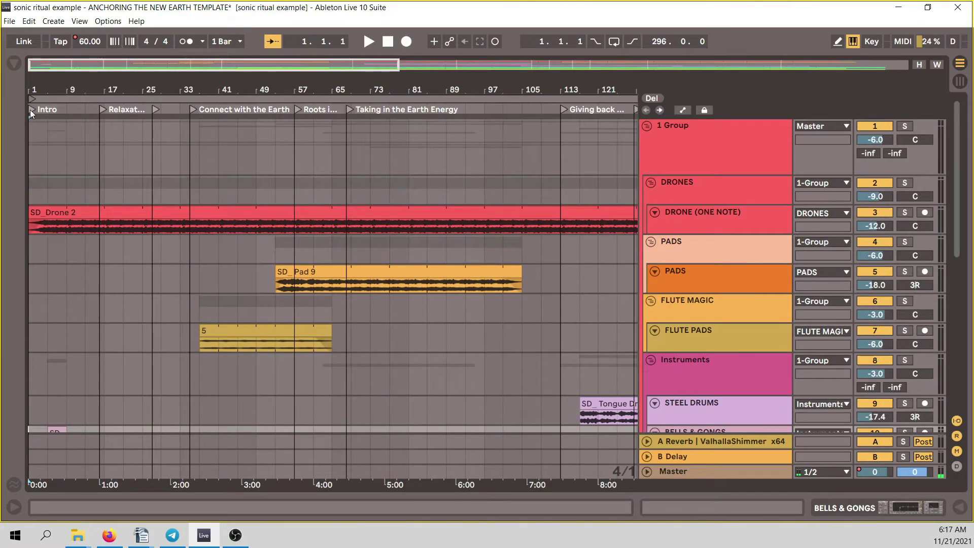
Play from the Intro locator and examine the drone, bells, water, forest and Mic clips around the Intro and Relaxation sections
{"action": "left_click", "coordinate": [30, 113]}
{"action": "left_click", "coordinate": [369, 41]}
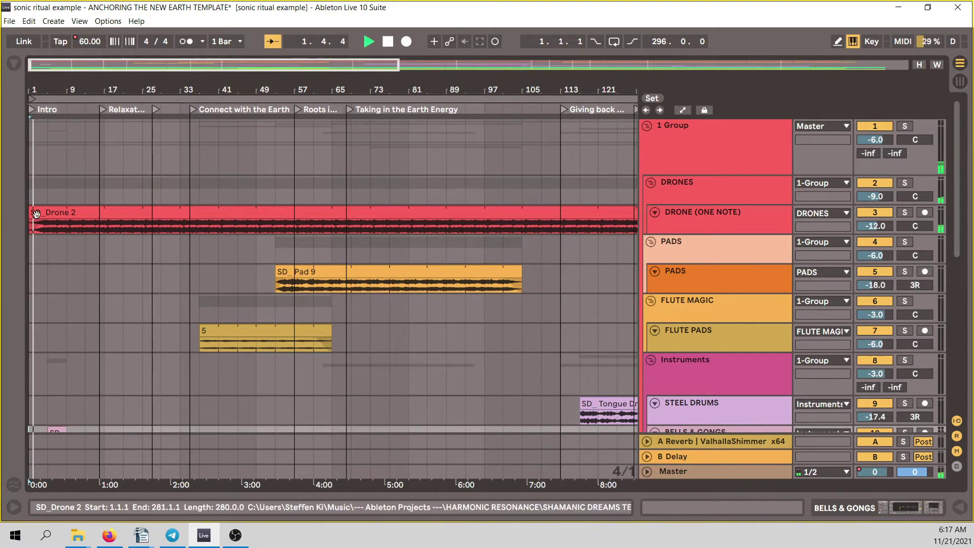
{"action": "scroll", "coordinate": [53, 254], "scroll_direction": "down", "scroll_amount": 4}
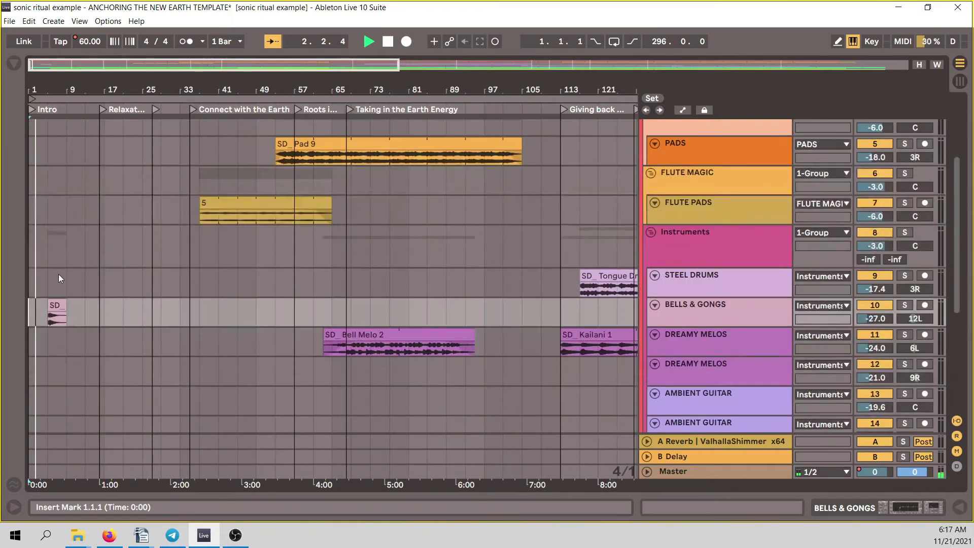
{"action": "scroll", "coordinate": [45, 305], "scroll_direction": "down", "scroll_amount": 5}
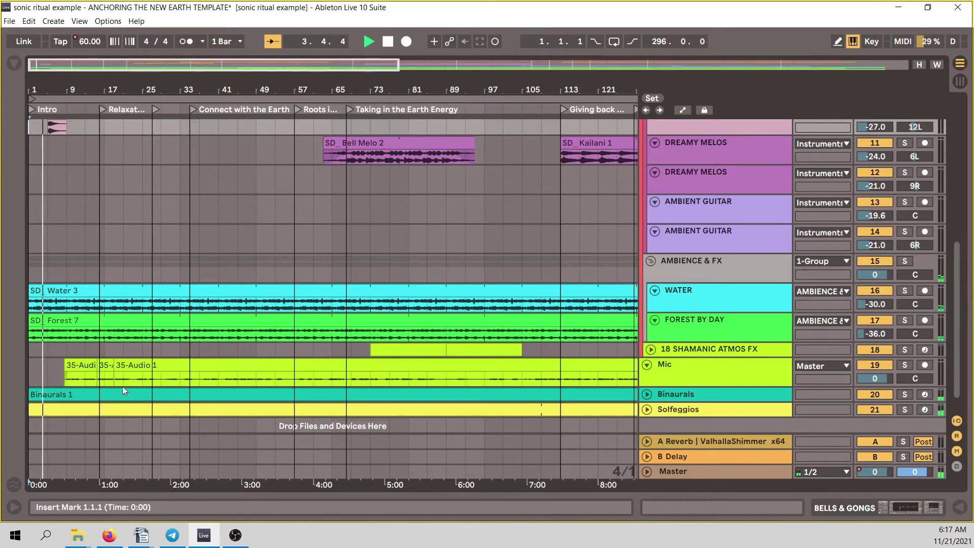
{"action": "scroll", "coordinate": [88, 378], "scroll_direction": "up", "scroll_amount": 3}
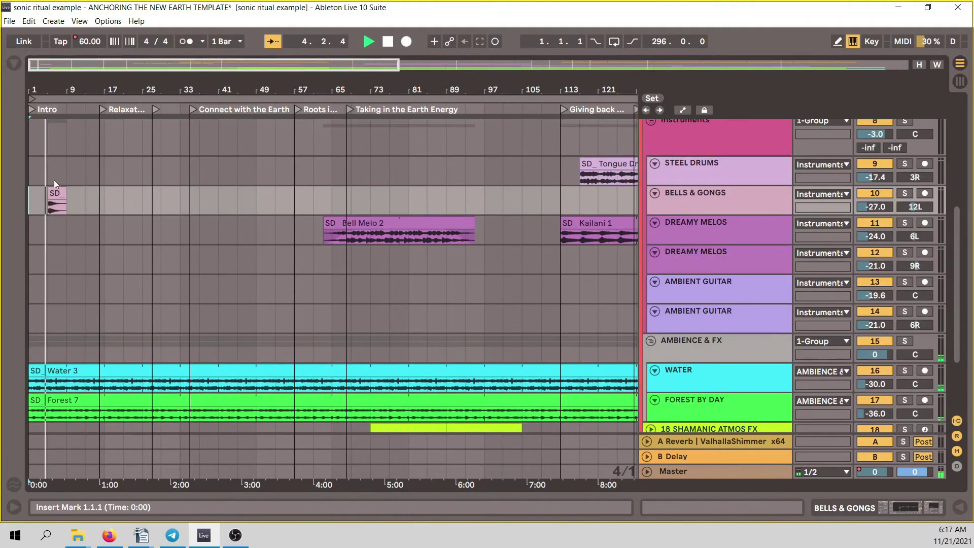
{"action": "left_click_drag", "start_coordinate": [67, 89], "coordinate": [124, 127]}
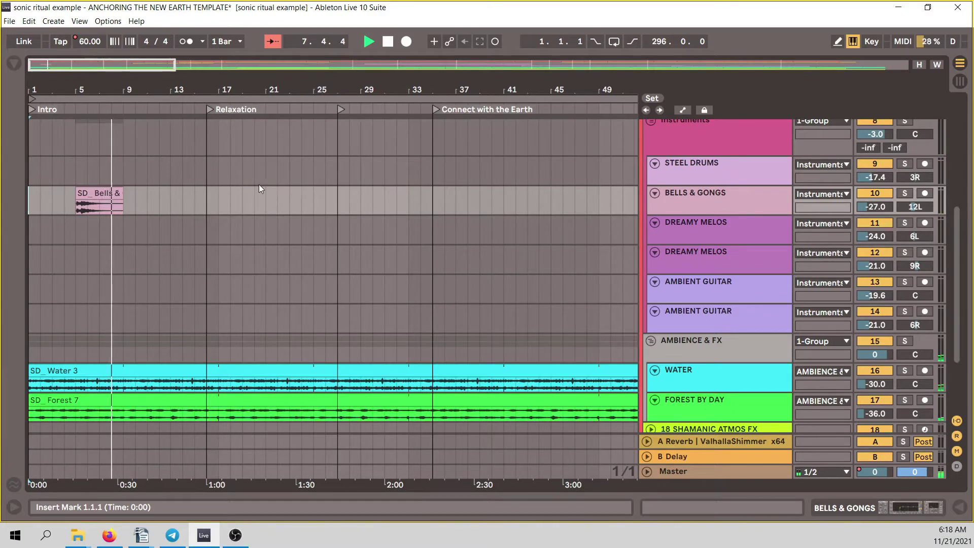
{"action": "scroll", "coordinate": [241, 181], "scroll_direction": "down", "scroll_amount": 3}
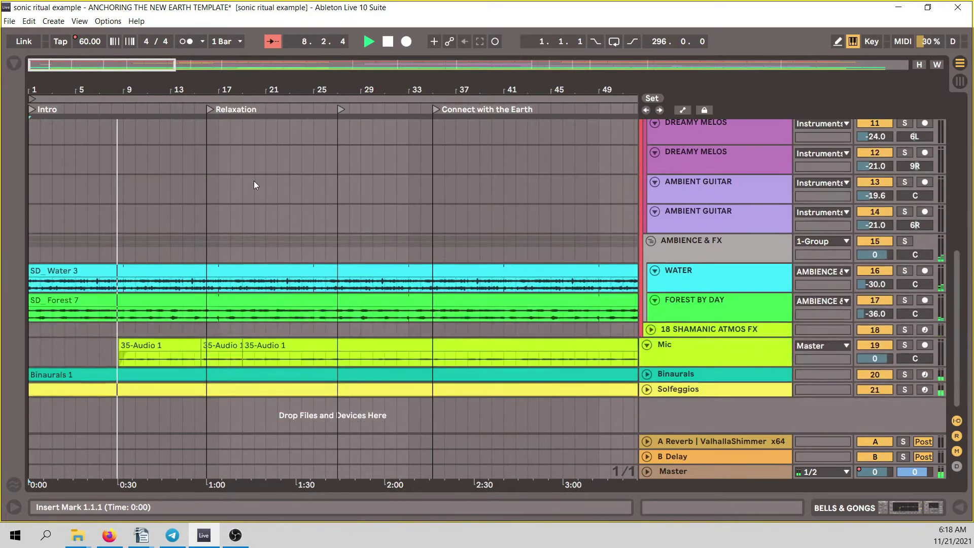
{"action": "scroll", "coordinate": [288, 211], "scroll_direction": "up", "scroll_amount": 3}
{"action": "scroll", "coordinate": [288, 211], "scroll_direction": "down", "scroll_amount": 3}
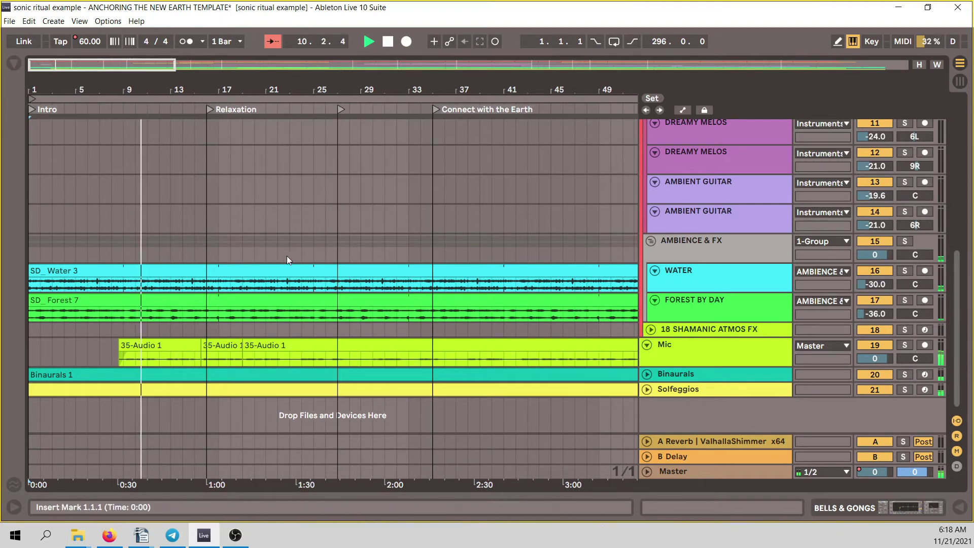
{"action": "scroll", "coordinate": [309, 252], "scroll_direction": "up", "scroll_amount": 2}
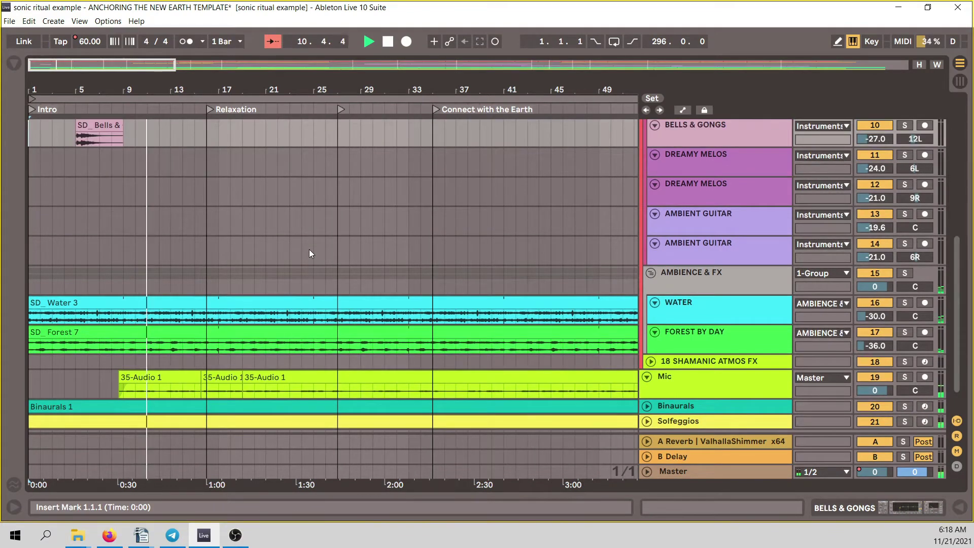
{"action": "scroll", "coordinate": [309, 252], "scroll_direction": "up", "scroll_amount": 1}
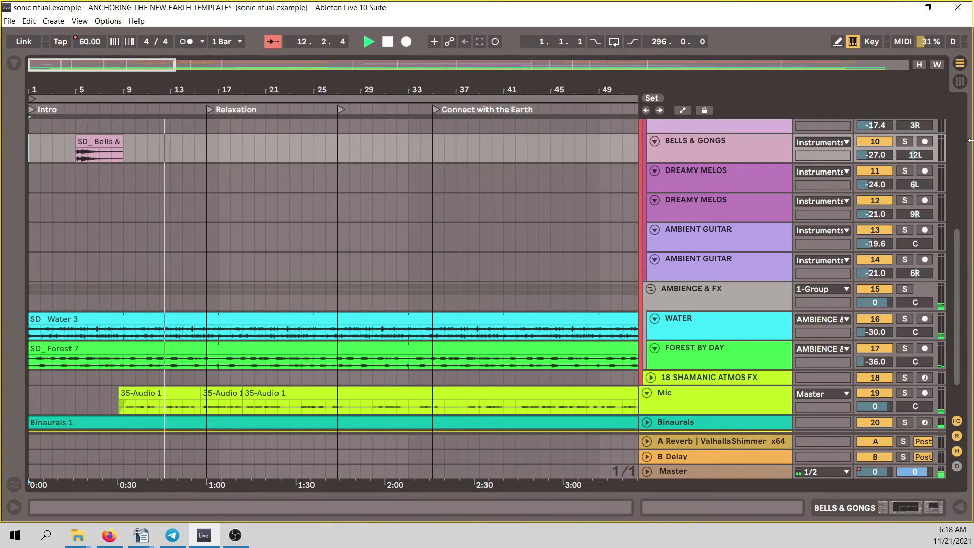
Lower the gain of the Master track's Limiter to about 2.10 dB, switch the Limiter on, and return to the arrangement
{"action": "left_click", "coordinate": [961, 82]}
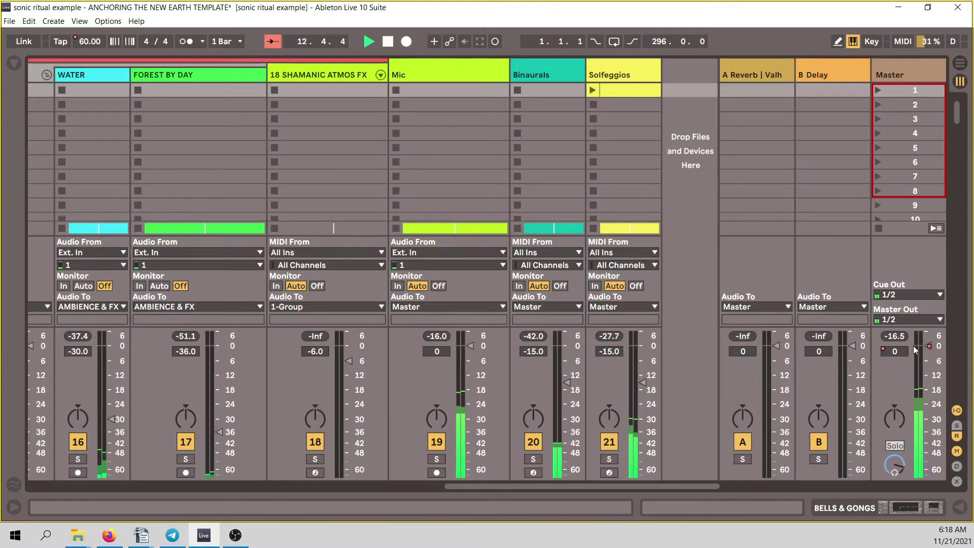
{"action": "double_click", "coordinate": [906, 68]}
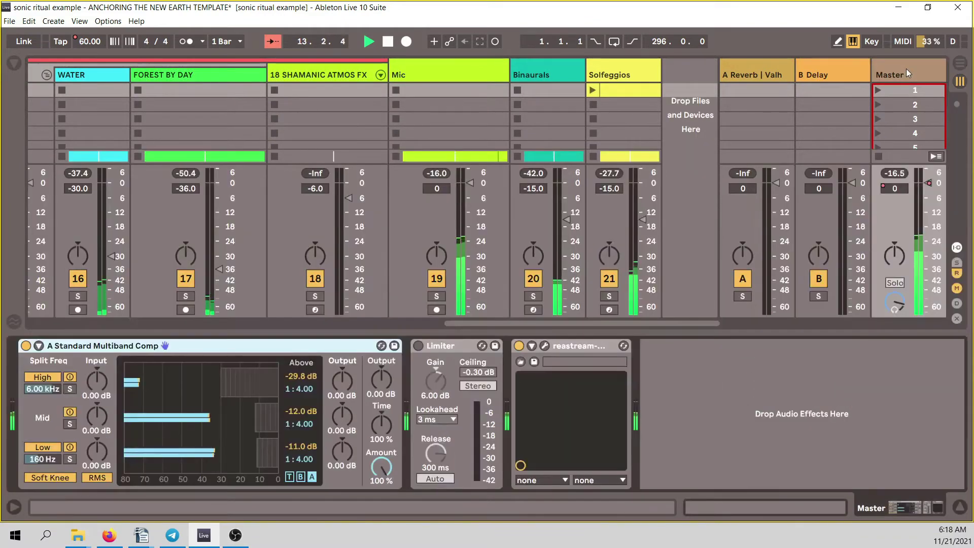
{"action": "left_click_drag", "start_coordinate": [435, 383], "coordinate": [436, 386]}
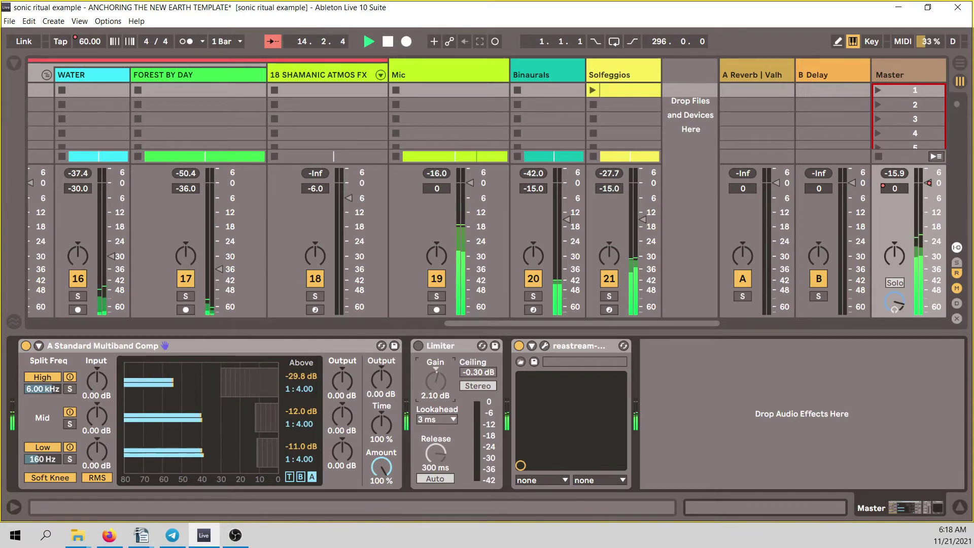
{"action": "left_click", "coordinate": [418, 346]}
{"action": "left_click", "coordinate": [960, 65]}
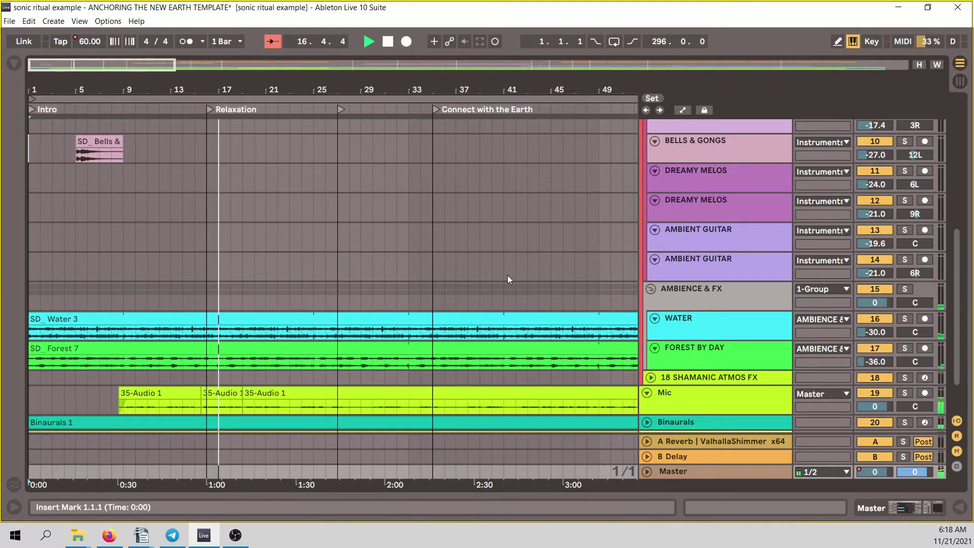
{"action": "scroll", "coordinate": [269, 277], "scroll_direction": "down", "scroll_amount": 2}
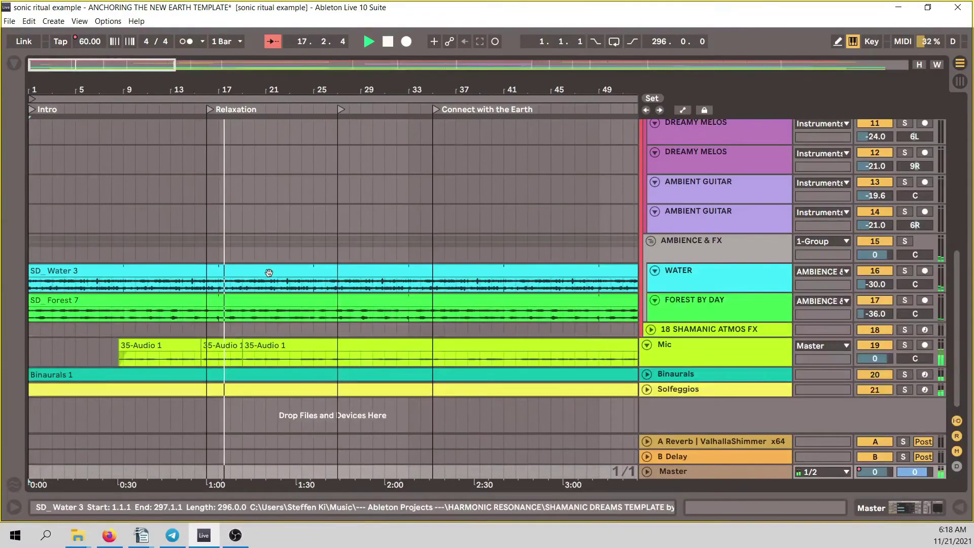
Solo the FLUTE PADS track during the Connect with the Earth section, then return it to the full mix
{"action": "scroll", "coordinate": [269, 277], "scroll_direction": "up", "scroll_amount": 8}
{"action": "scroll", "coordinate": [269, 277], "scroll_direction": "up", "scroll_amount": 3}
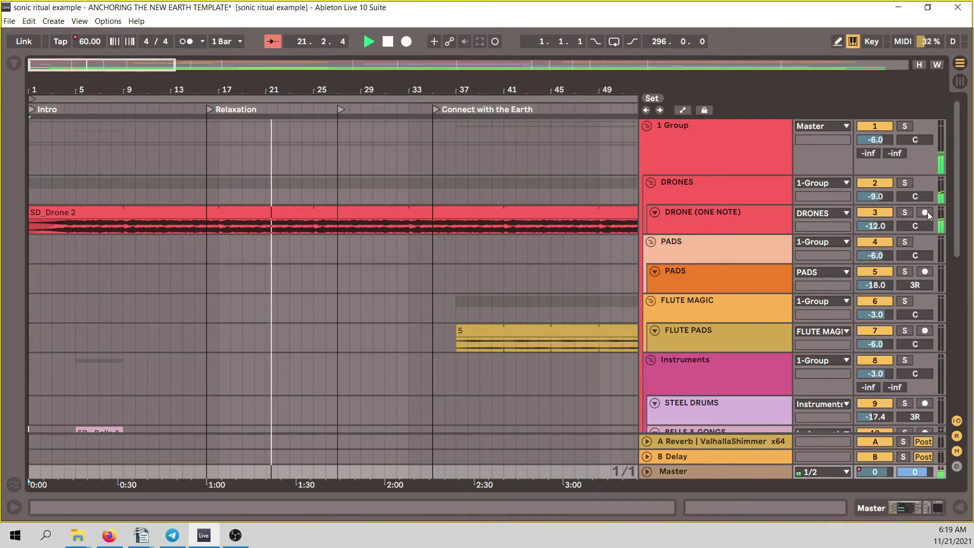
{"action": "mouse_move", "coordinate": [961, 187]}
{"action": "left_mouse_down"}
{"action": "mouse_move", "coordinate": [967, 339]}
{"action": "mouse_move", "coordinate": [967, 189]}
{"action": "left_mouse_up"}
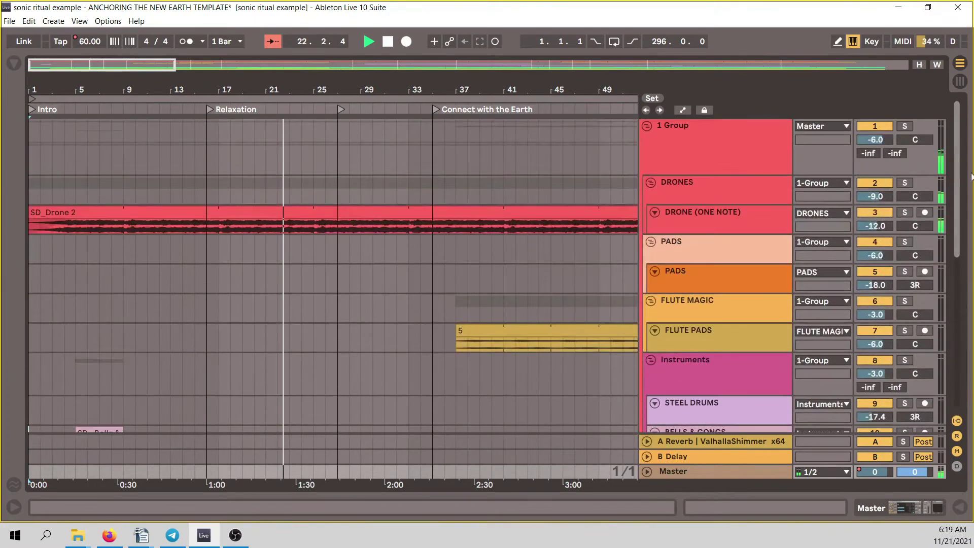
{"action": "left_click_drag", "start_coordinate": [419, 76], "coordinate": [415, 55]}
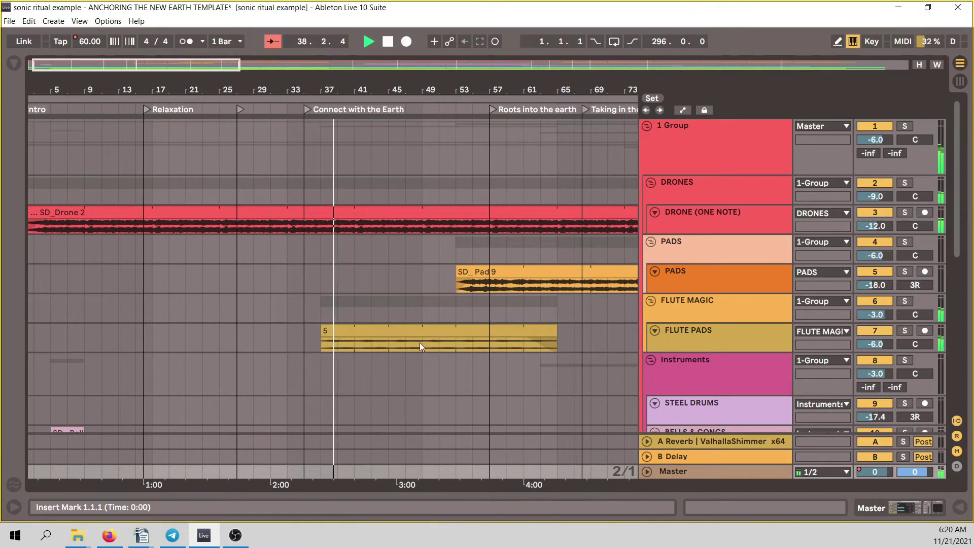
{"action": "left_click", "coordinate": [904, 332]}
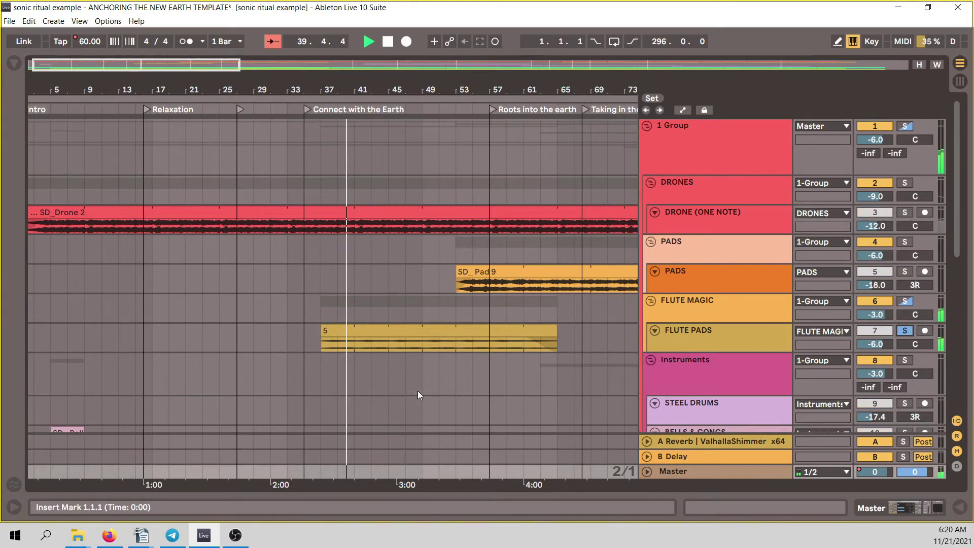
{"action": "left_click", "coordinate": [905, 331]}
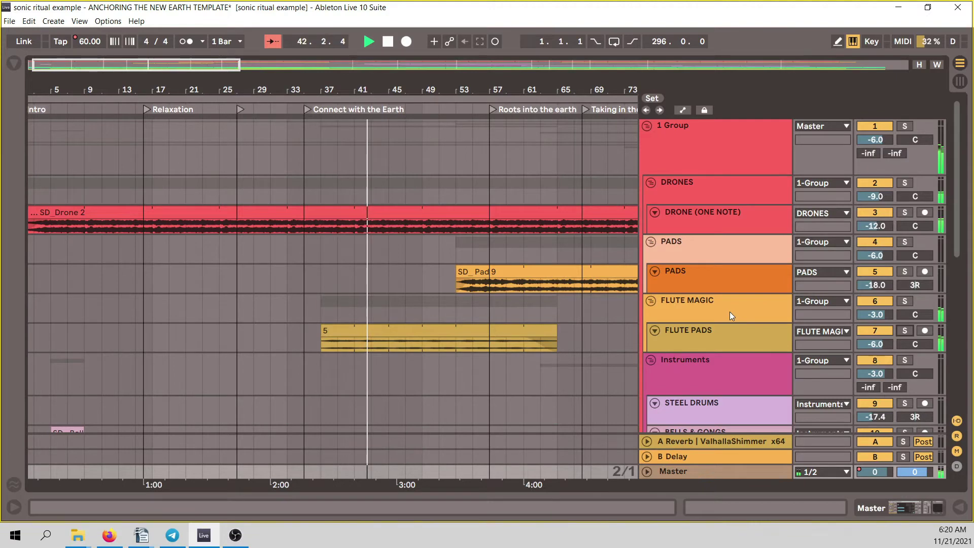
Resume playback, solo the PADS track to listen to the SD_Pad 9 clip around Roots into the earth, and unsolo it
{"action": "scroll", "coordinate": [730, 316], "scroll_direction": "down", "scroll_amount": 1}
{"action": "scroll", "coordinate": [730, 311], "scroll_direction": "up", "scroll_amount": 1}
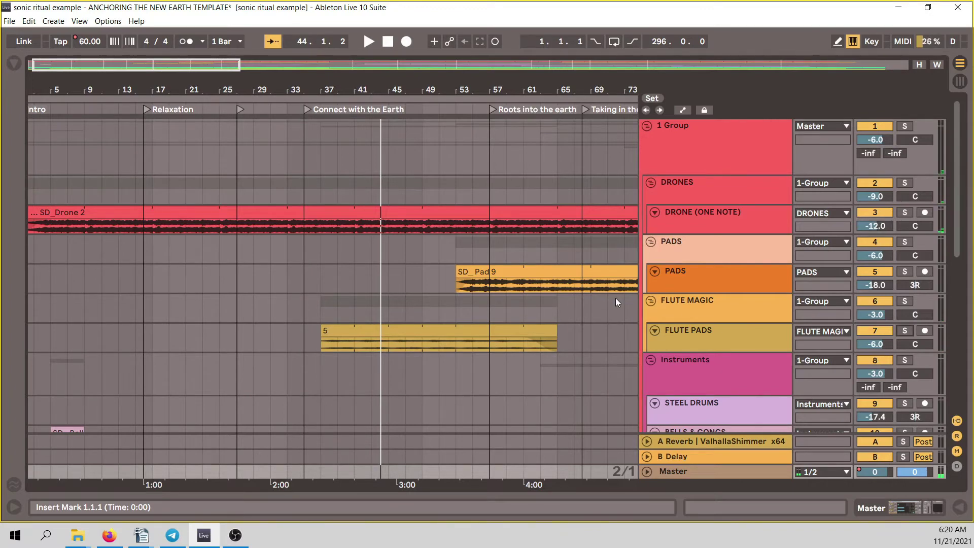
{"action": "key", "text": "space"}
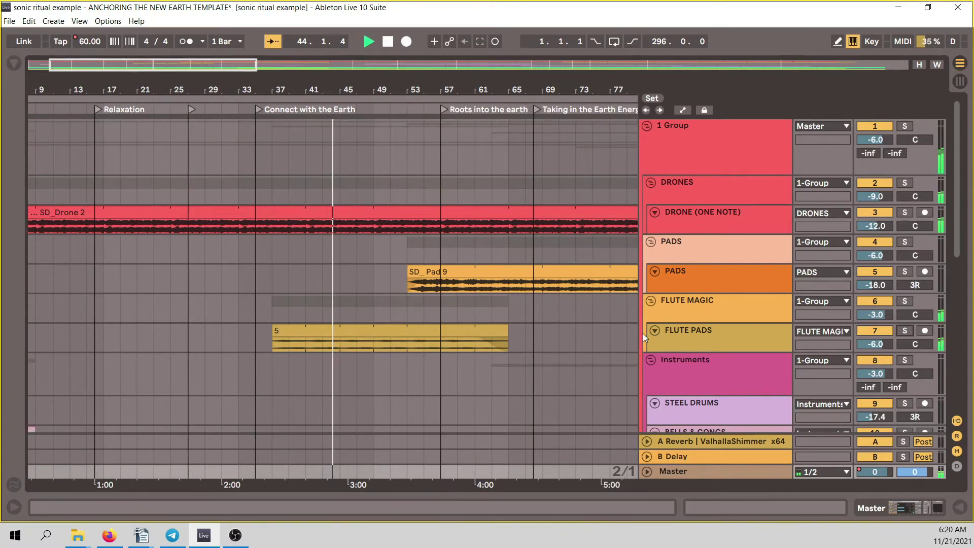
{"action": "scroll", "coordinate": [345, 338], "scroll_direction": "right", "scroll_amount": 3}
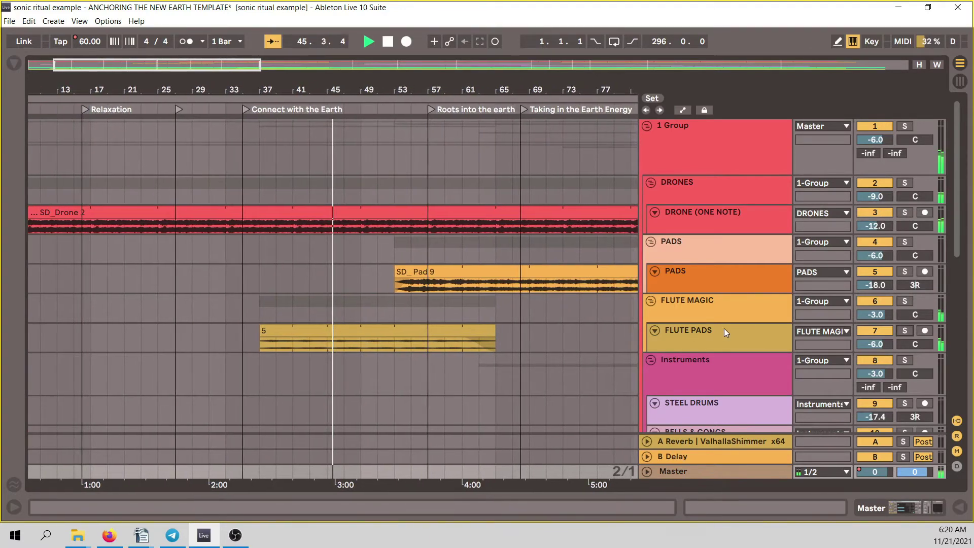
{"action": "left_click_drag", "start_coordinate": [457, 86], "coordinate": [337, 86]}
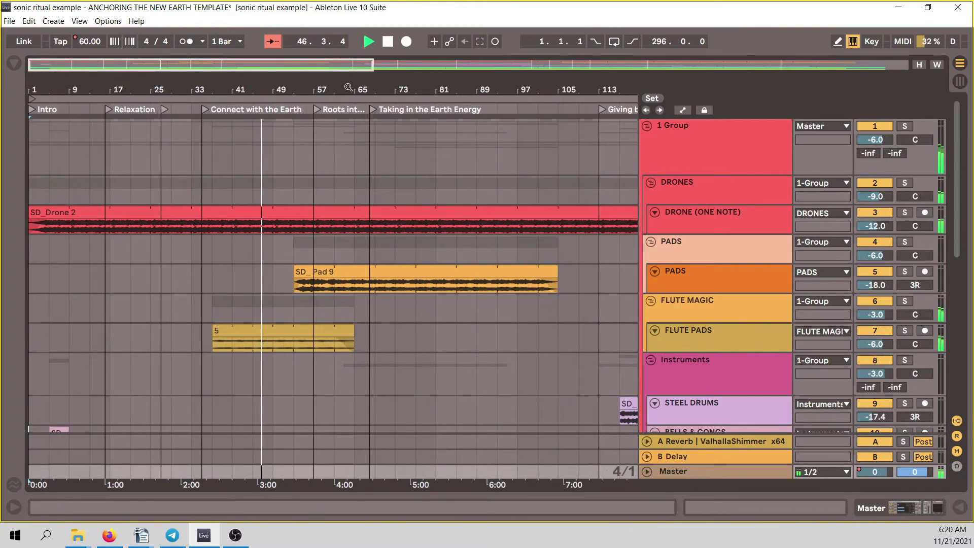
{"action": "left_click_drag", "start_coordinate": [297, 90], "coordinate": [297, 124]}
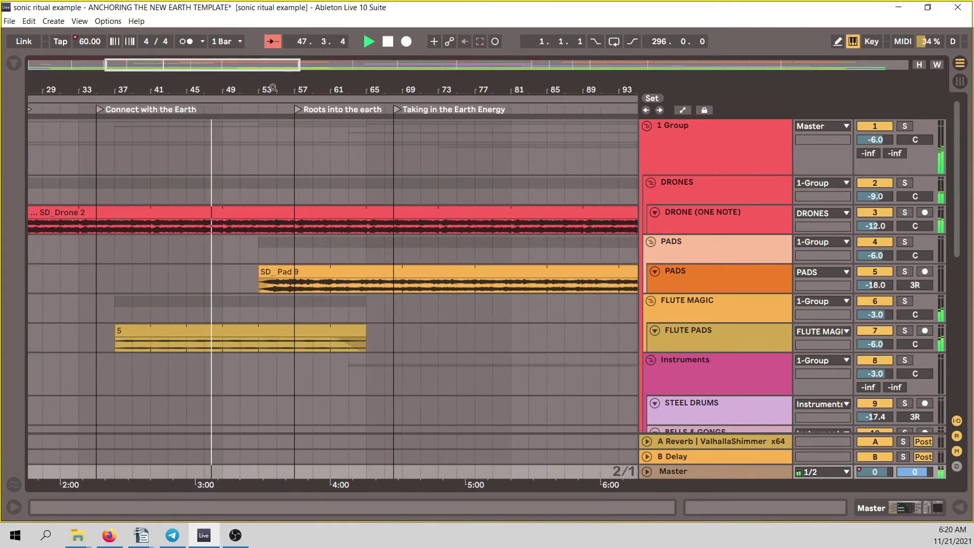
{"action": "scroll", "coordinate": [348, 218], "scroll_direction": "down", "scroll_amount": 1}
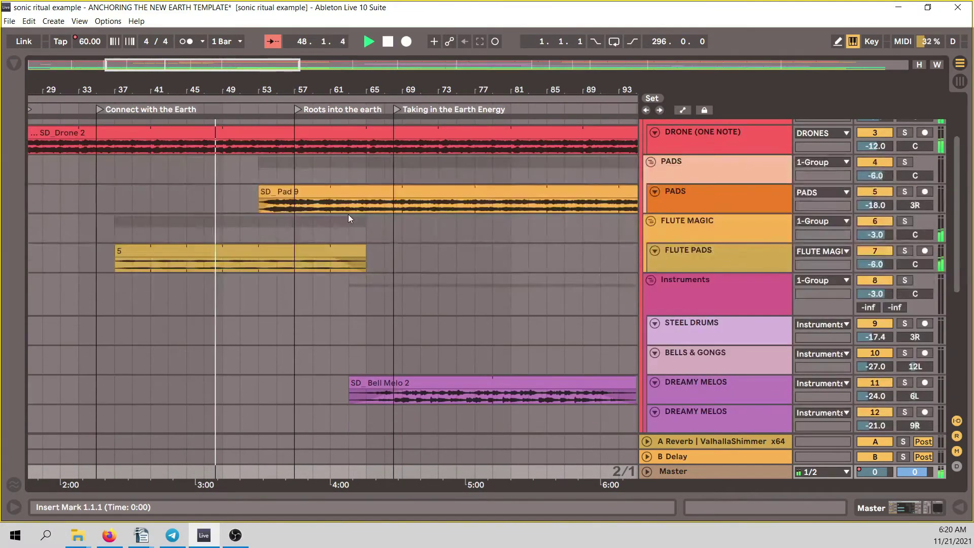
{"action": "scroll", "coordinate": [485, 240], "scroll_direction": "down", "scroll_amount": 1}
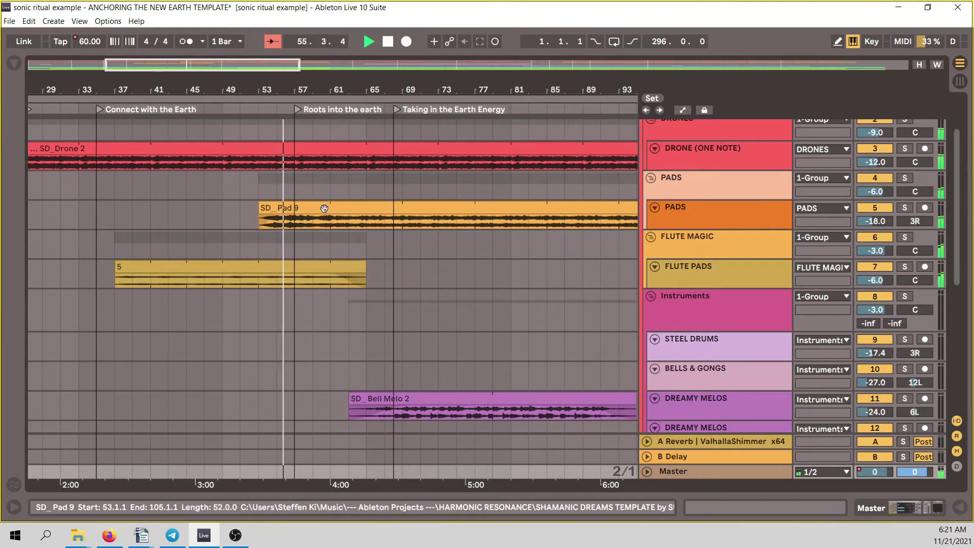
{"action": "left_click", "coordinate": [905, 208]}
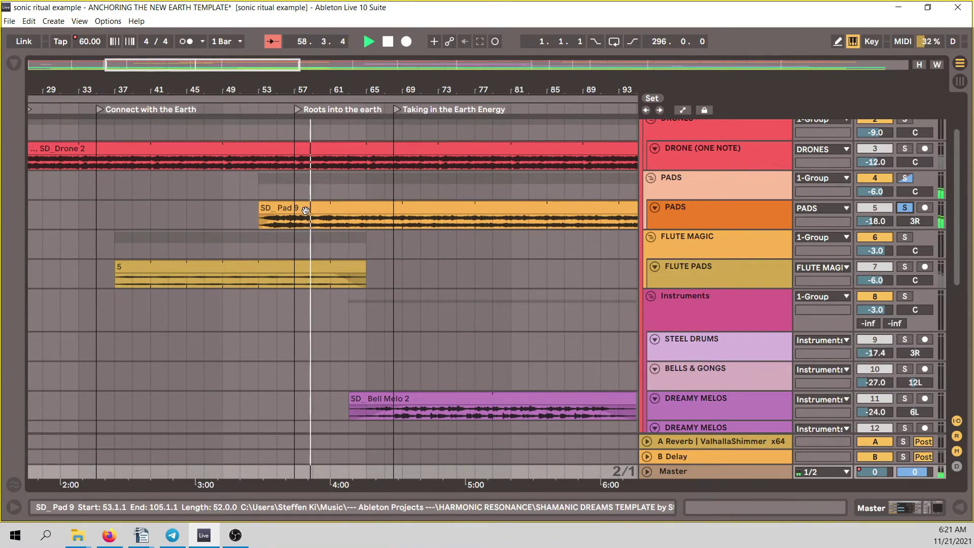
{"action": "left_click", "coordinate": [908, 208]}
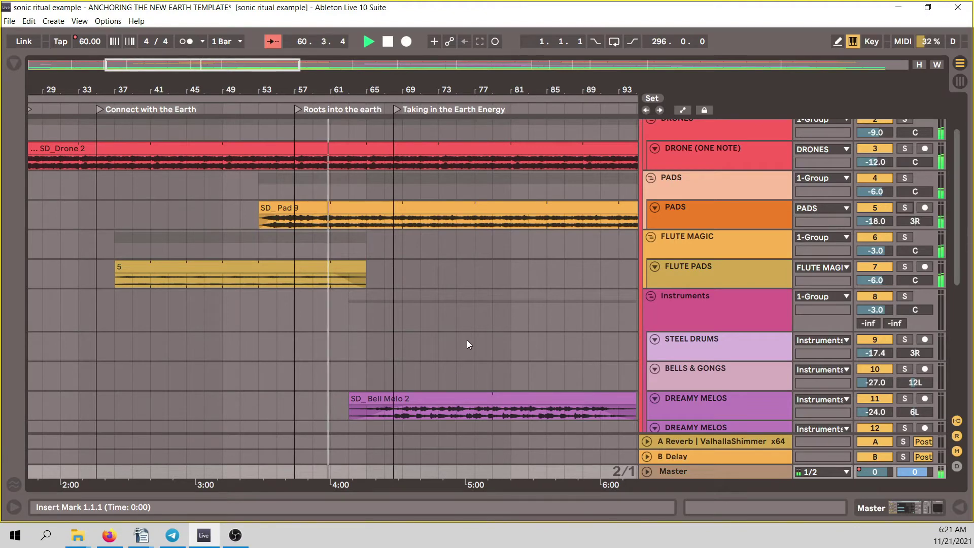
Examine the SD_Bell Melo 2 clip on the DREAMY MELOS track and the surrounding instrument layers near Taking in the Earth Energy
{"action": "left_click_drag", "start_coordinate": [390, 88], "coordinate": [338, 85]}
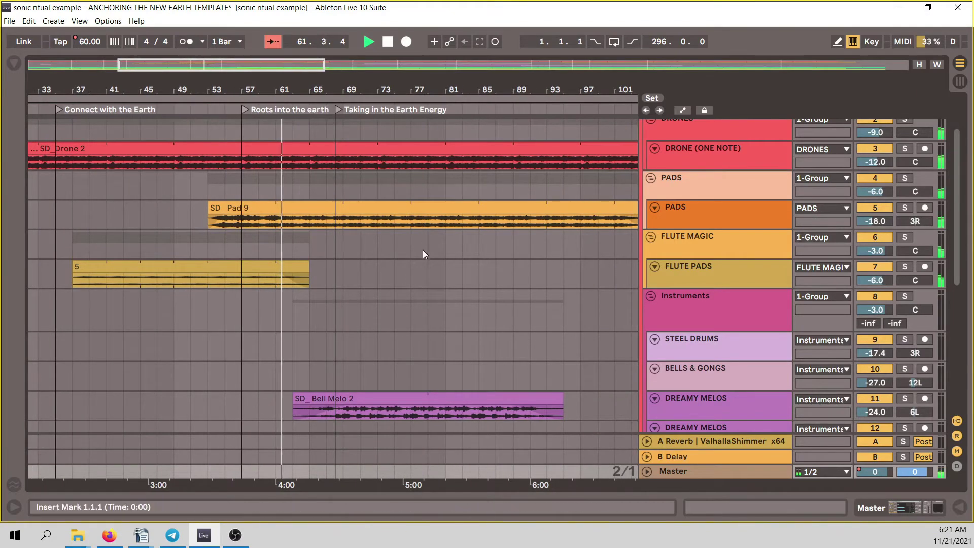
{"action": "scroll", "coordinate": [418, 264], "scroll_direction": "down", "scroll_amount": 1}
{"action": "scroll", "coordinate": [419, 265], "scroll_direction": "down", "scroll_amount": 1}
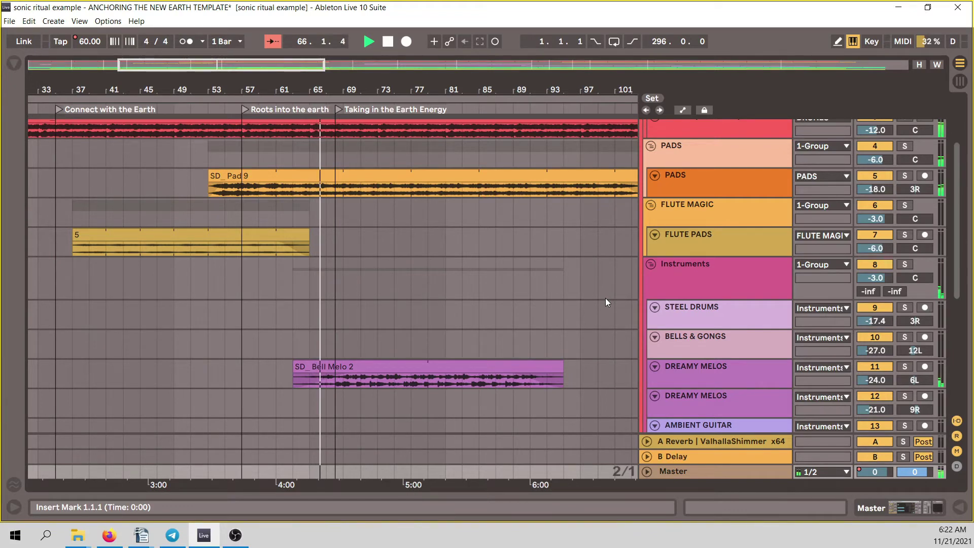
{"action": "scroll", "coordinate": [605, 301], "scroll_direction": "down", "scroll_amount": 1}
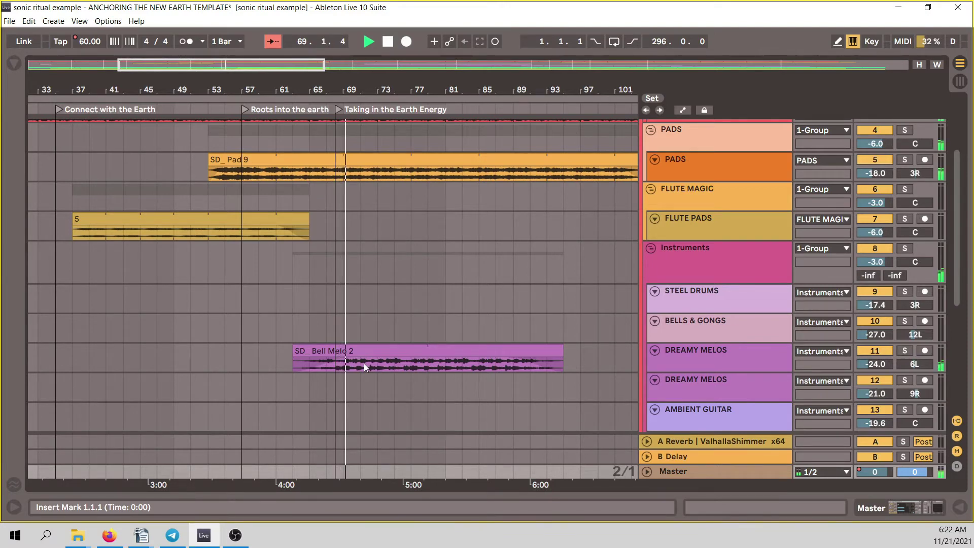
{"action": "scroll", "coordinate": [528, 336], "scroll_direction": "down", "scroll_amount": 1}
{"action": "scroll", "coordinate": [528, 336], "scroll_direction": "down", "scroll_amount": 2}
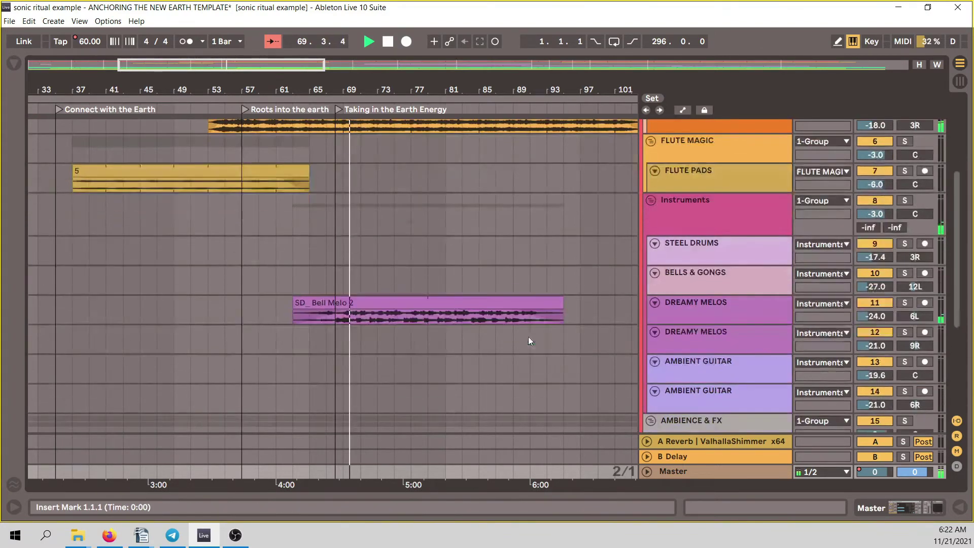
{"action": "scroll", "coordinate": [540, 326], "scroll_direction": "up", "scroll_amount": 1}
{"action": "scroll", "coordinate": [540, 326], "scroll_direction": "up", "scroll_amount": 1}
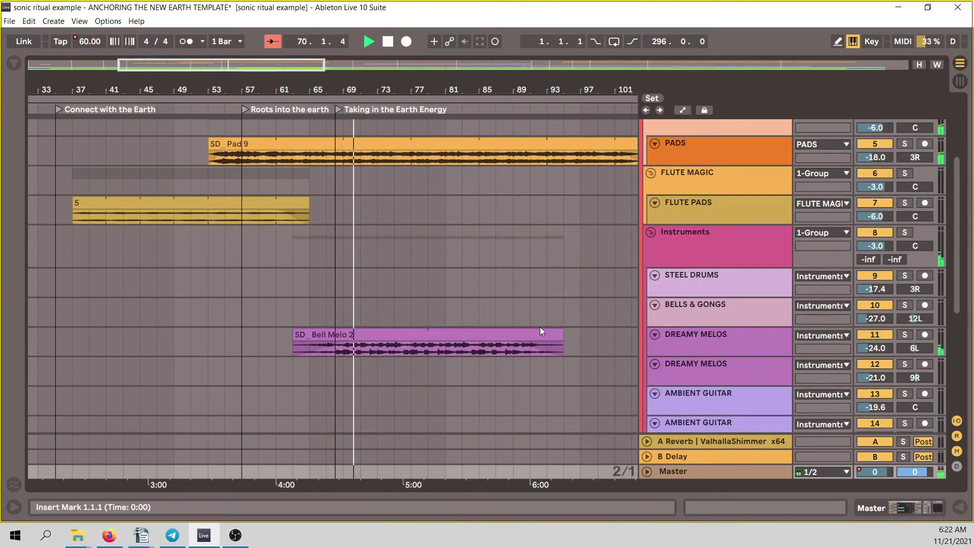
{"action": "scroll", "coordinate": [574, 239], "scroll_direction": "down", "scroll_amount": 2}
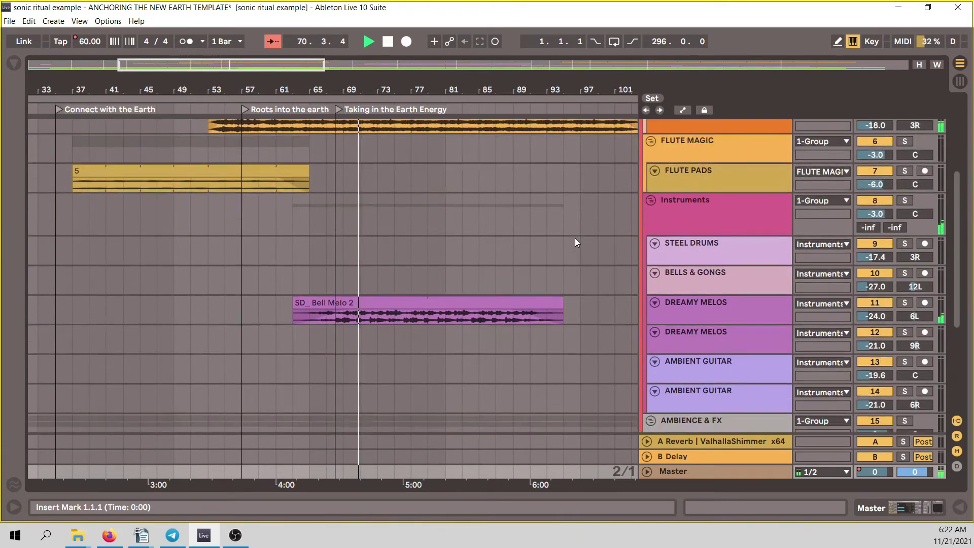
Expand the SHAMANIC ATMOS FX track and open the notes of its first MIDI clip in the Taking in the Earth Energy section
{"action": "key", "text": "minus"}
{"action": "key", "text": "minus"}
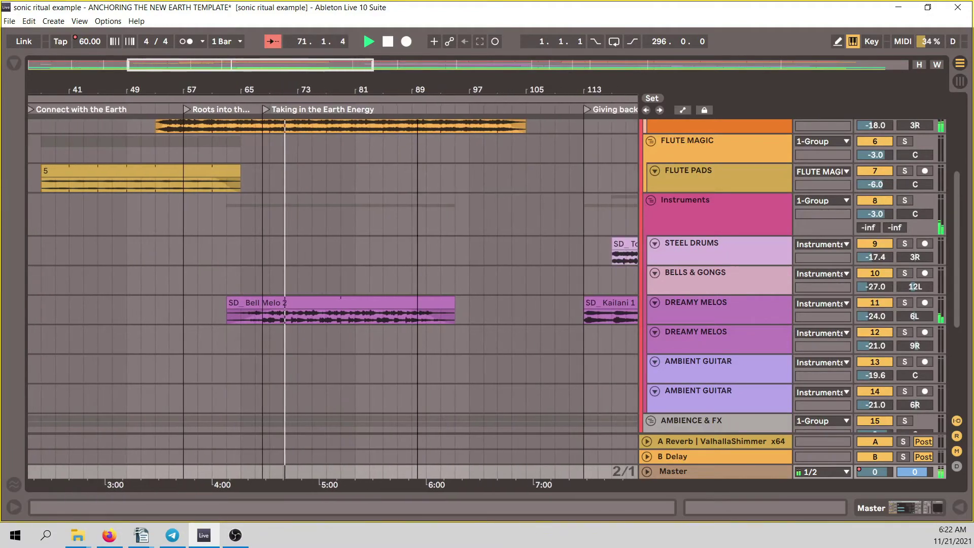
{"action": "scroll", "coordinate": [418, 194], "scroll_direction": "down", "scroll_amount": 4}
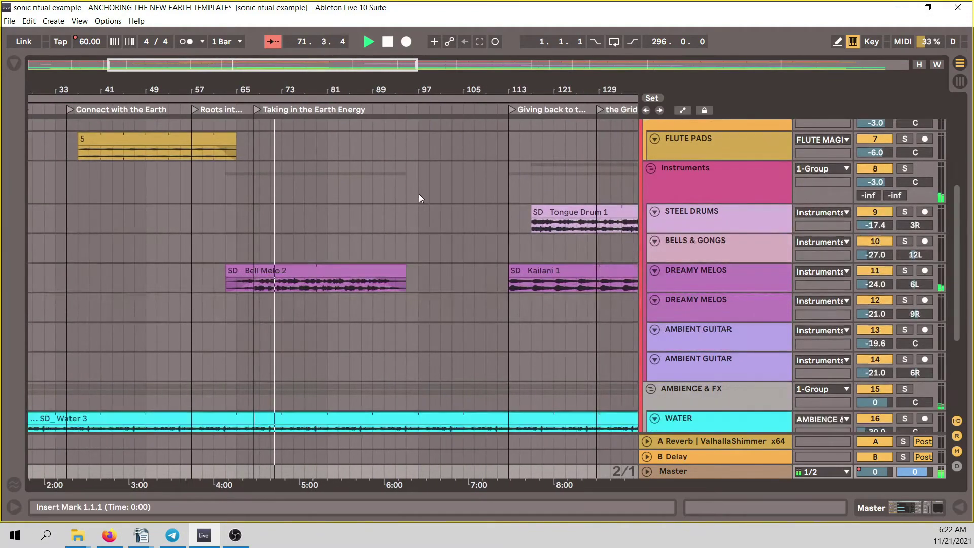
{"action": "scroll", "coordinate": [424, 195], "scroll_direction": "down", "scroll_amount": 1}
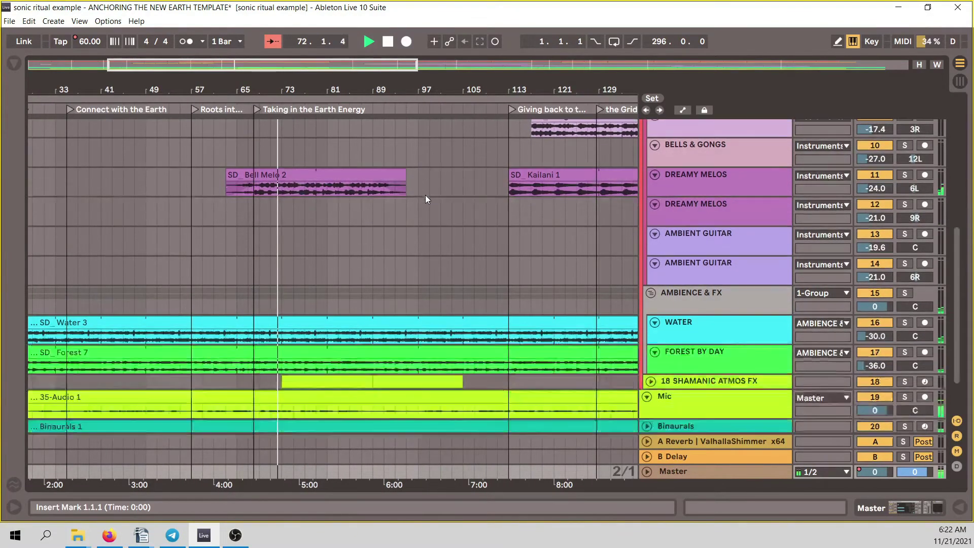
{"action": "left_click", "coordinate": [649, 382]}
{"action": "scroll", "coordinate": [351, 350], "scroll_direction": "down", "scroll_amount": 1}
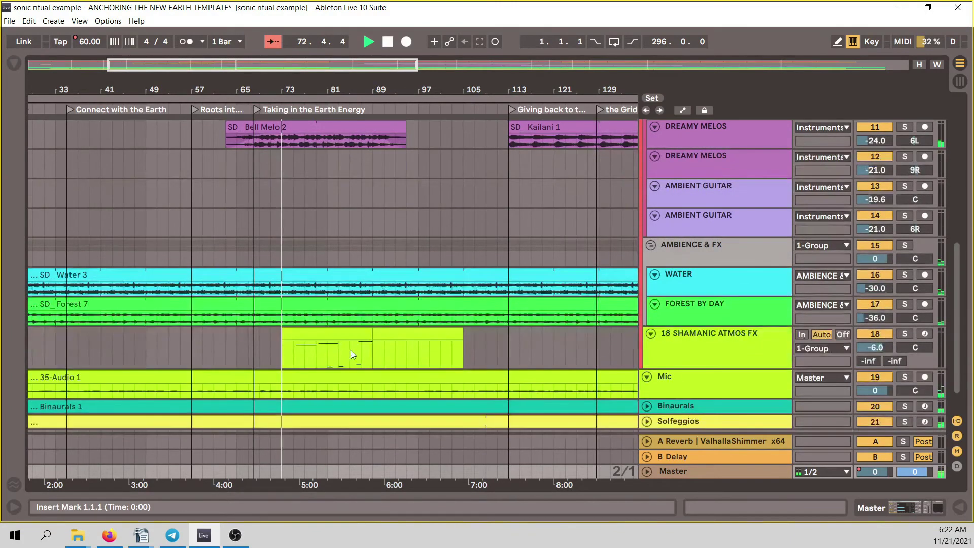
{"action": "left_click", "coordinate": [329, 334]}
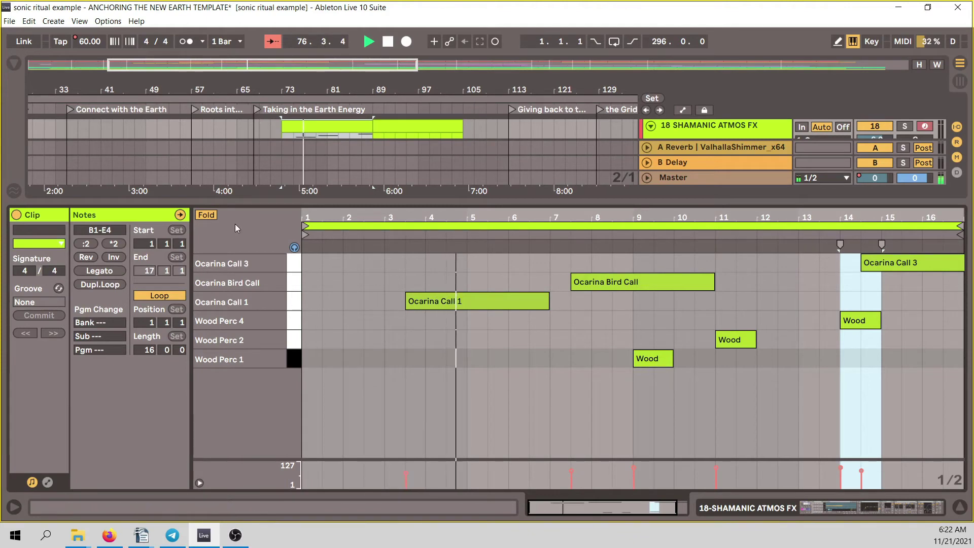
Unfold the clip's note lanes, examine the available ocarina, shaker, leaves, wood and chime sounds, and fold the lanes back to the used notes
{"action": "left_click", "coordinate": [207, 215]}
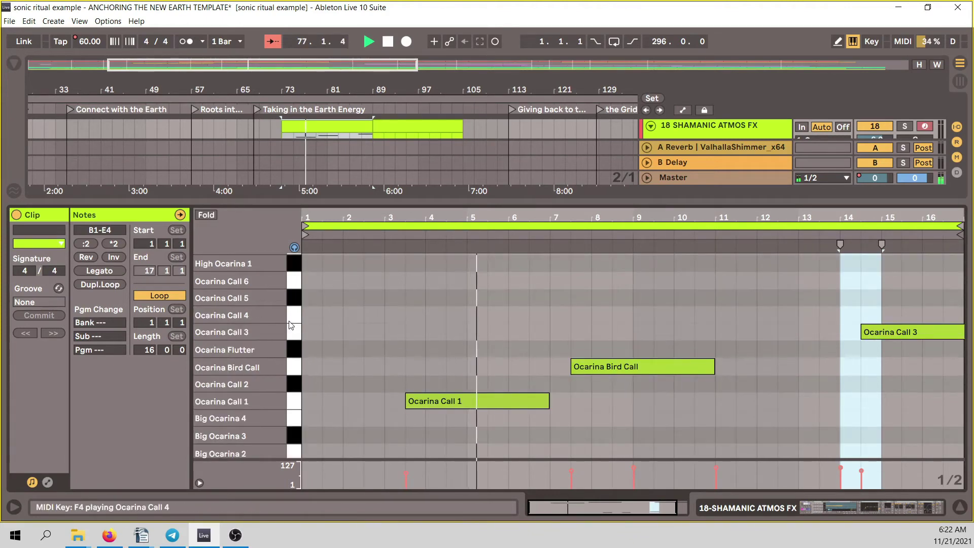
{"action": "scroll", "coordinate": [293, 320], "scroll_direction": "down", "scroll_amount": 1}
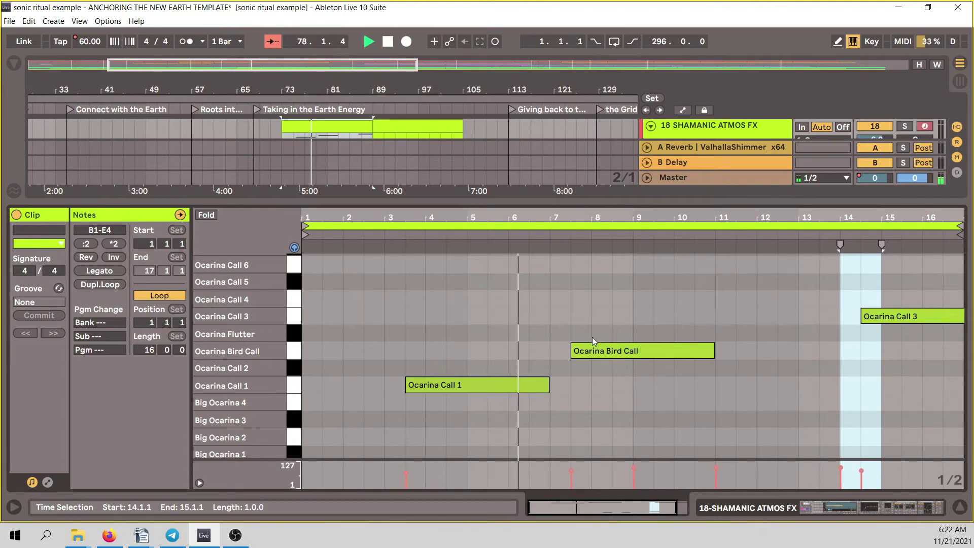
{"action": "scroll", "coordinate": [624, 353], "scroll_direction": "down", "scroll_amount": 6}
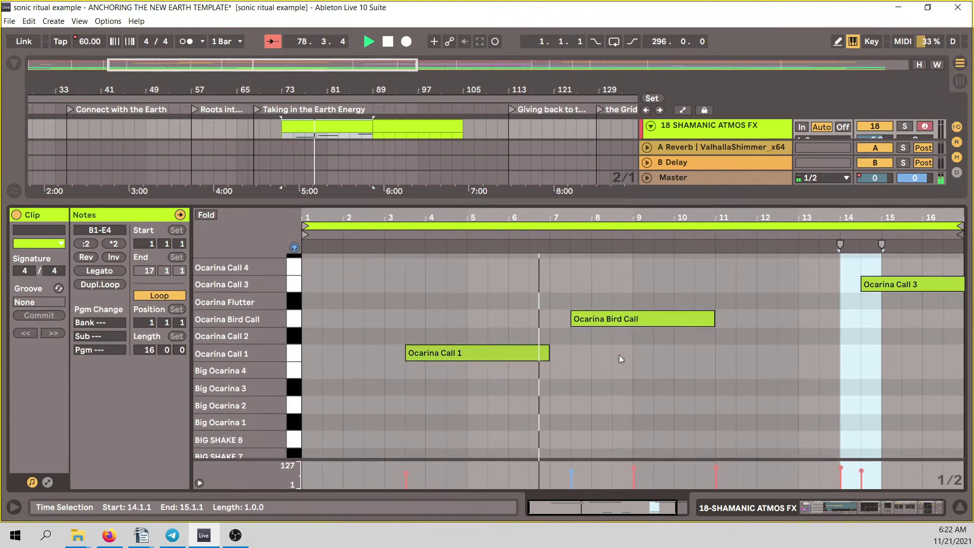
{"action": "scroll", "coordinate": [621, 358], "scroll_direction": "up", "scroll_amount": 7}
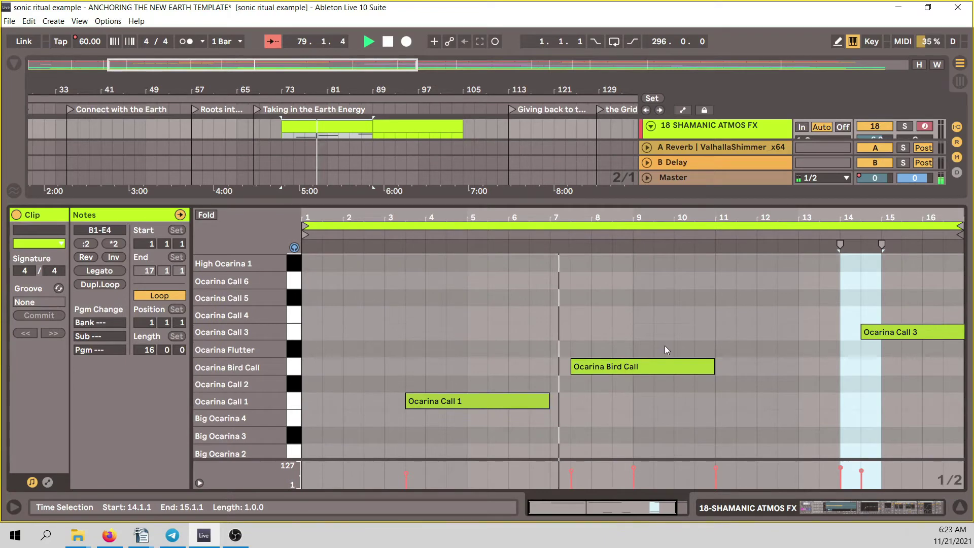
{"action": "left_click_drag", "start_coordinate": [662, 212], "coordinate": [662, 206]}
{"action": "scroll", "coordinate": [726, 294], "scroll_direction": "down", "scroll_amount": 9}
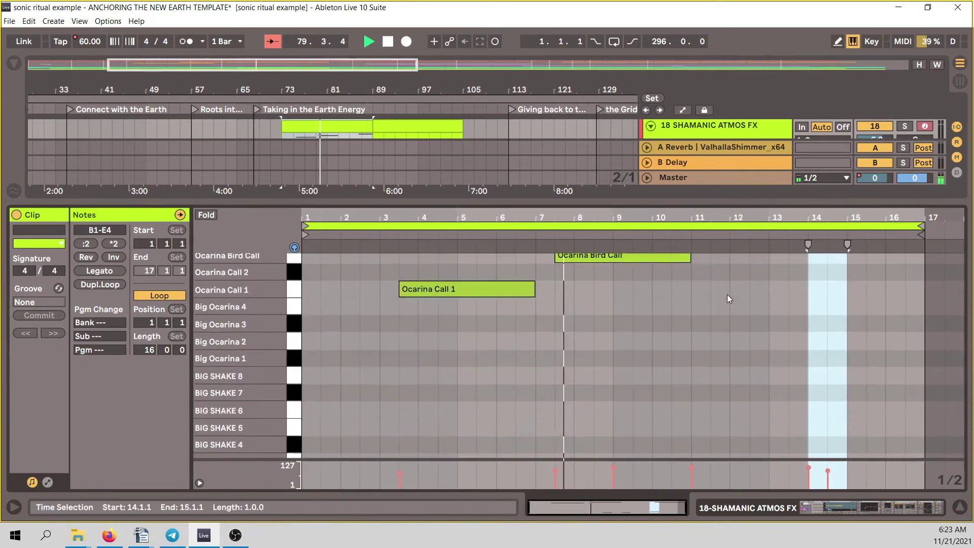
{"action": "scroll", "coordinate": [727, 295], "scroll_direction": "down", "scroll_amount": 20}
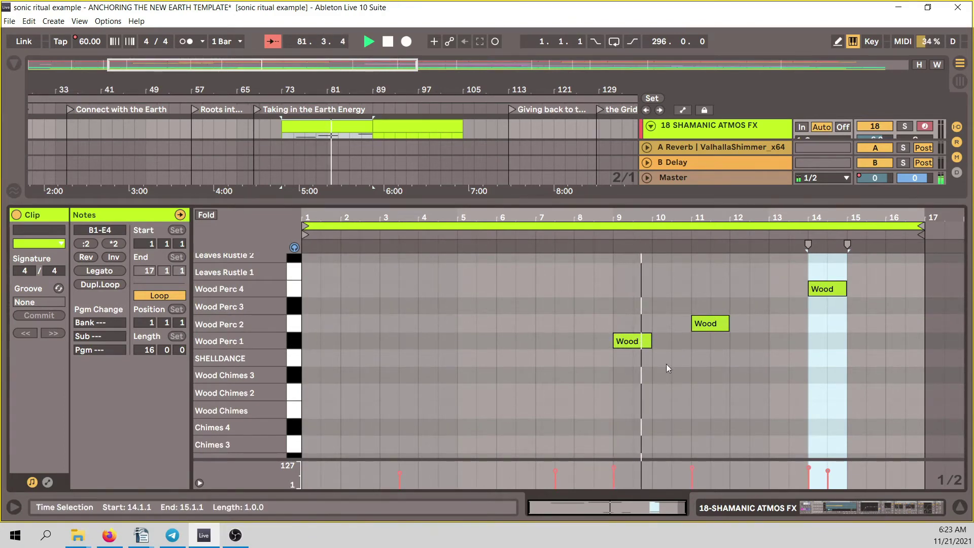
{"action": "scroll", "coordinate": [861, 363], "scroll_direction": "up", "scroll_amount": 2}
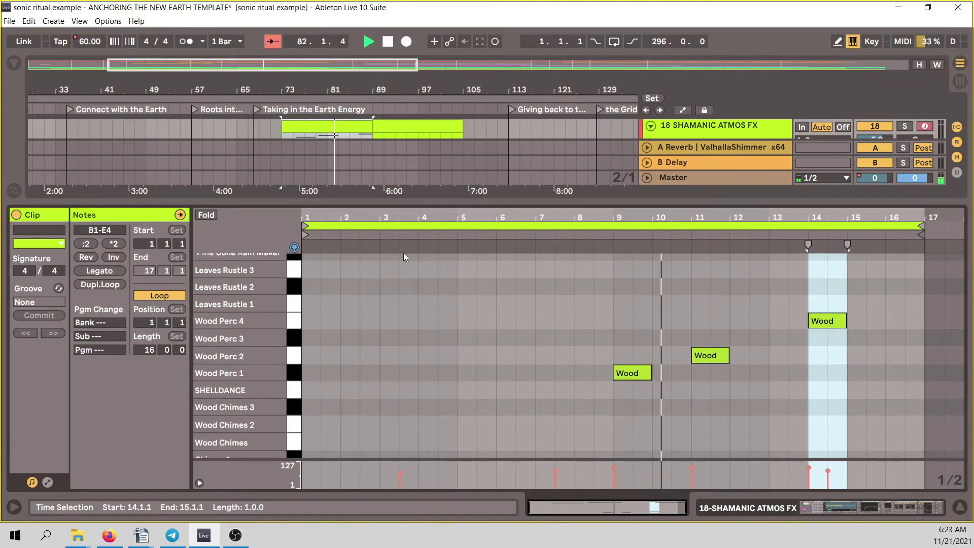
{"action": "left_click", "coordinate": [200, 215]}
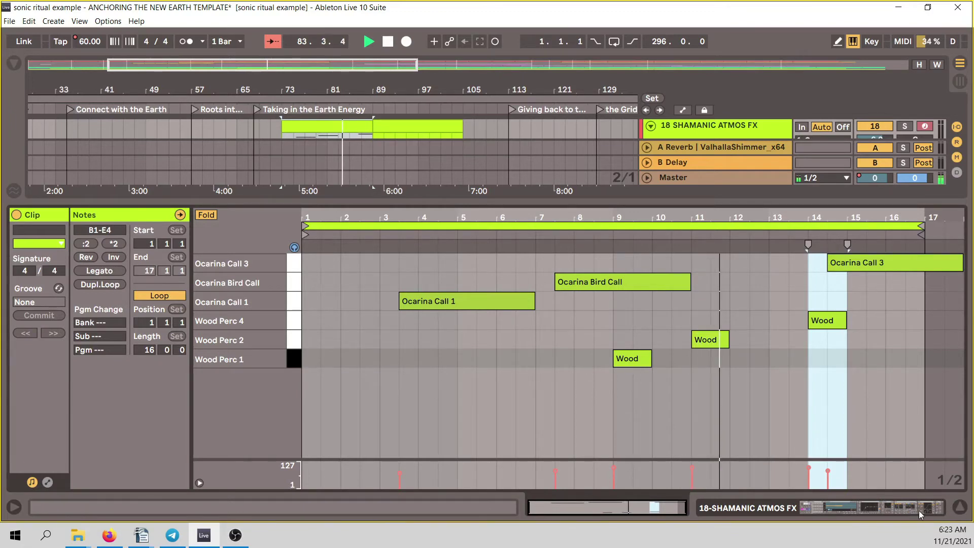
Hide the clip's note editor and resume arrangement playback within the Taking in the Earth Energy section
{"action": "left_click", "coordinate": [960, 509]}
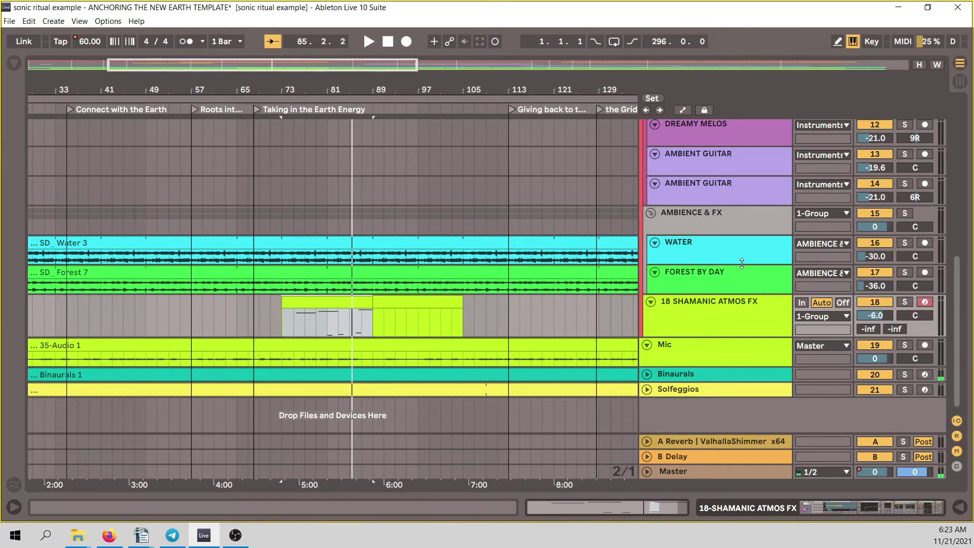
{"action": "key", "text": "space"}
{"action": "scroll", "coordinate": [729, 287], "scroll_direction": "right", "scroll_amount": 4}
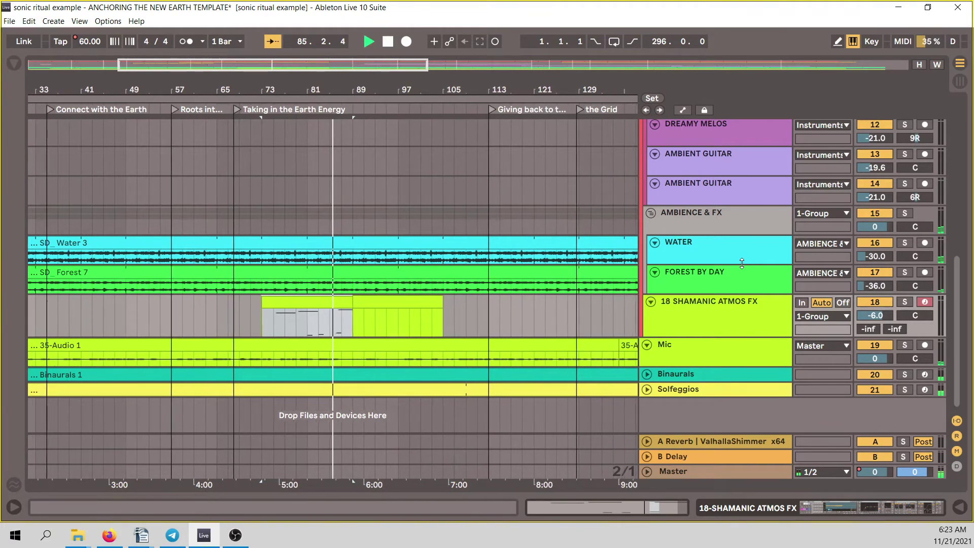
Examine the drone, pad, flute, instrument, ambience and voice layers playing through the Taking in the Earth Energy section
{"action": "scroll", "coordinate": [521, 281], "scroll_direction": "up", "scroll_amount": 3}
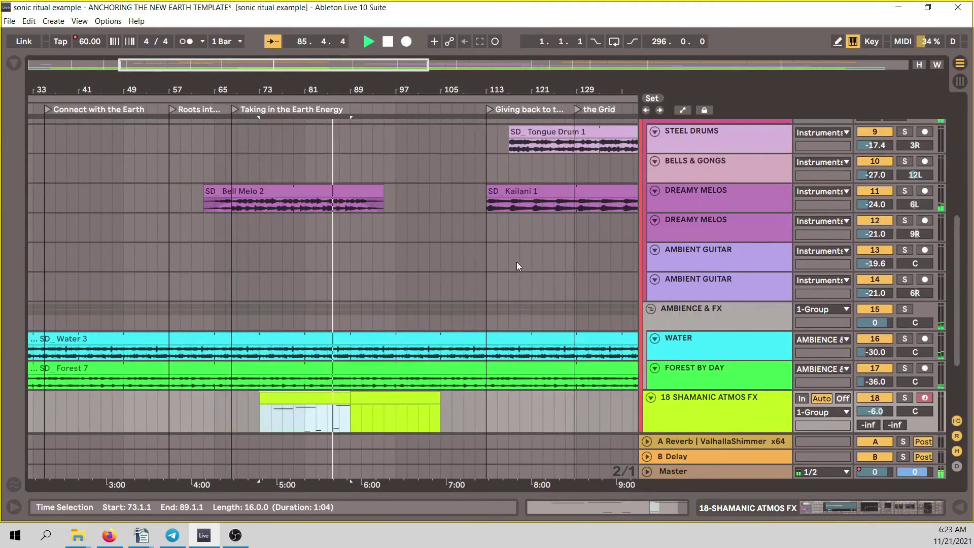
{"action": "scroll", "coordinate": [516, 262], "scroll_direction": "down", "scroll_amount": 2}
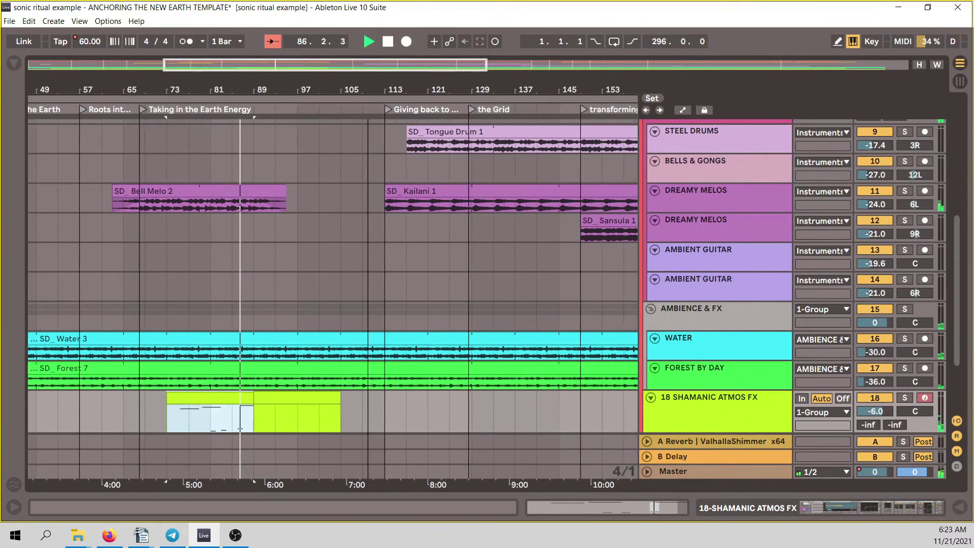
{"action": "scroll", "coordinate": [425, 233], "scroll_direction": "down", "scroll_amount": 3}
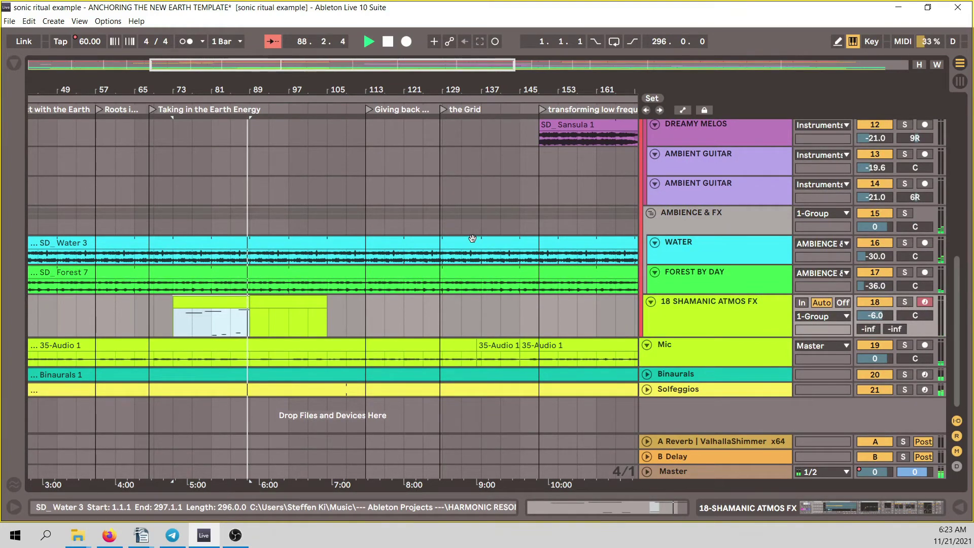
{"action": "scroll", "coordinate": [472, 238], "scroll_direction": "up", "scroll_amount": 1}
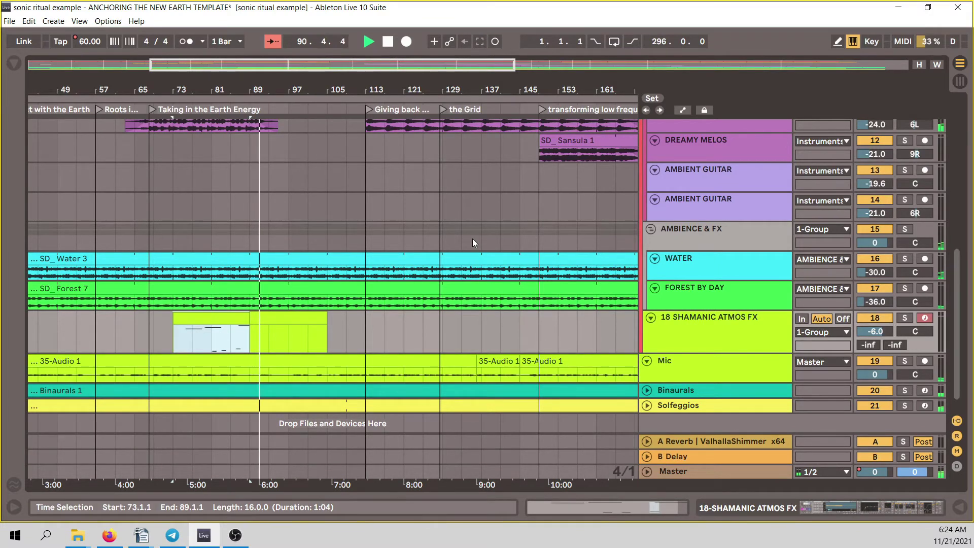
{"action": "scroll", "coordinate": [472, 239], "scroll_direction": "down", "scroll_amount": 1}
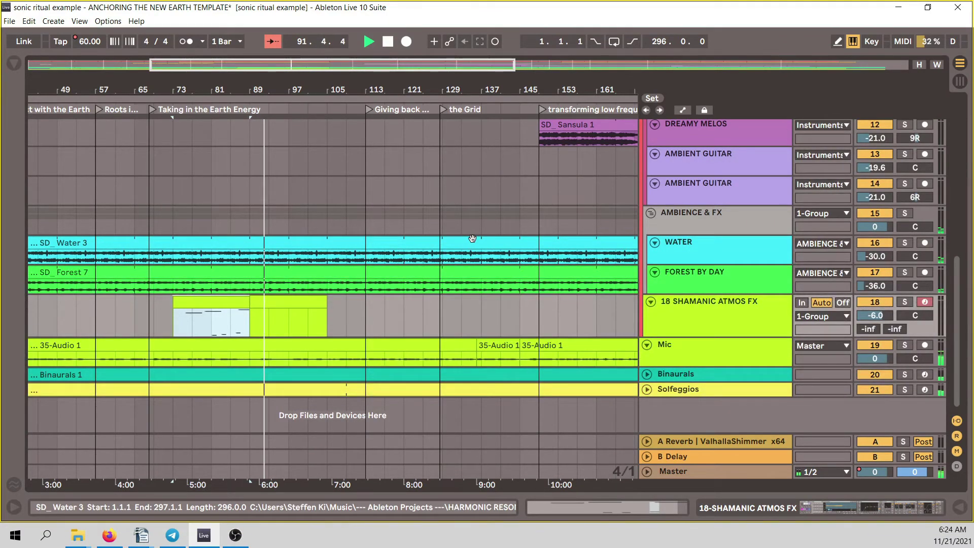
{"action": "scroll", "coordinate": [472, 238], "scroll_direction": "up", "scroll_amount": 3}
{"action": "scroll", "coordinate": [473, 239], "scroll_direction": "up", "scroll_amount": 8}
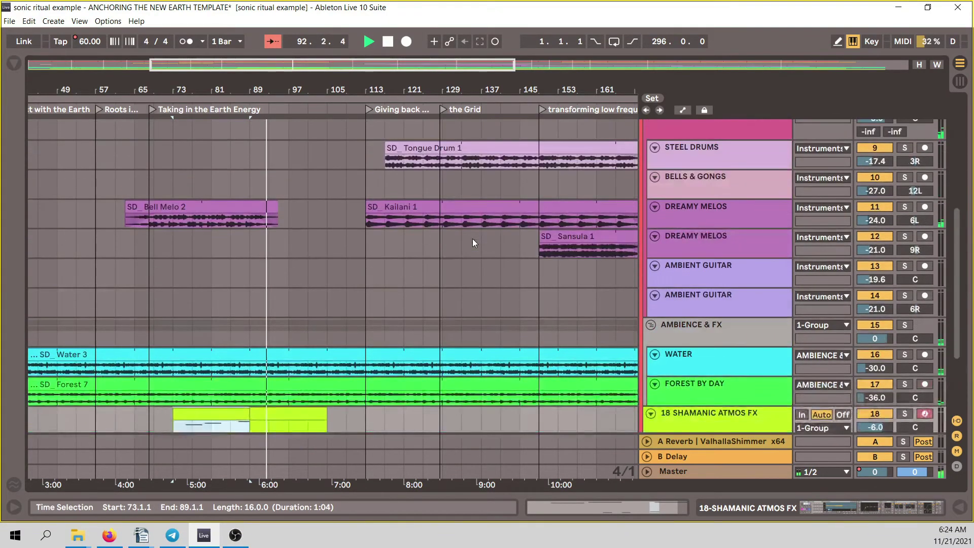
{"action": "scroll", "coordinate": [472, 242], "scroll_direction": "up", "scroll_amount": 4}
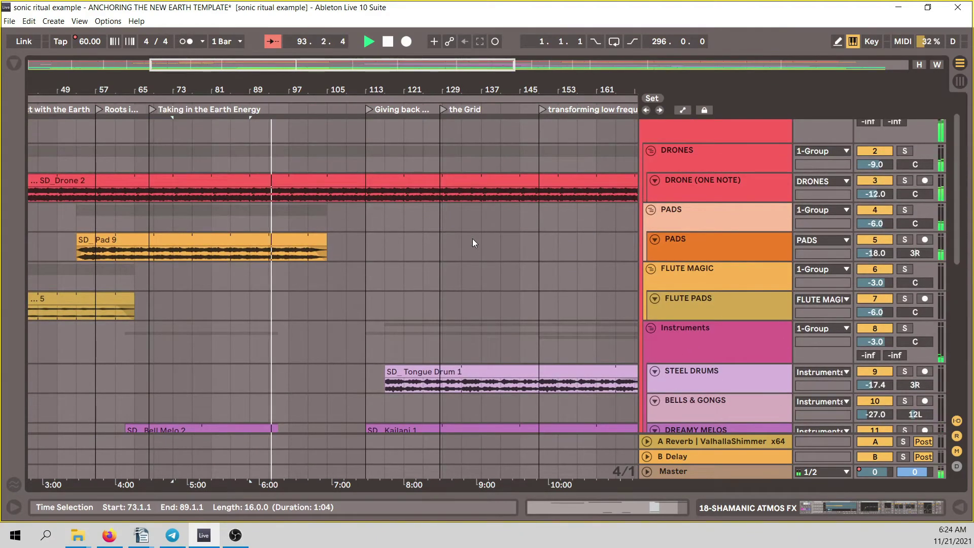
{"action": "scroll", "coordinate": [472, 239], "scroll_direction": "down", "scroll_amount": 1}
Audition SD_Kailani 1 and SD_Tongue Drum 1 separately by soloing and unsoloing their tracks in the Giving back to the Earth section
{"action": "left_click_drag", "start_coordinate": [324, 87], "coordinate": [323, 102]}
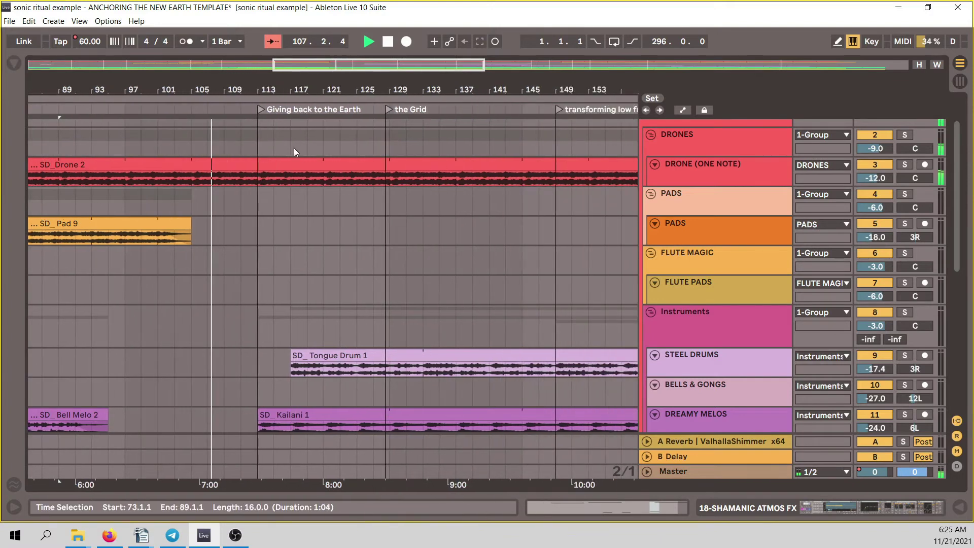
{"action": "scroll", "coordinate": [281, 122], "scroll_direction": "down", "scroll_amount": 1}
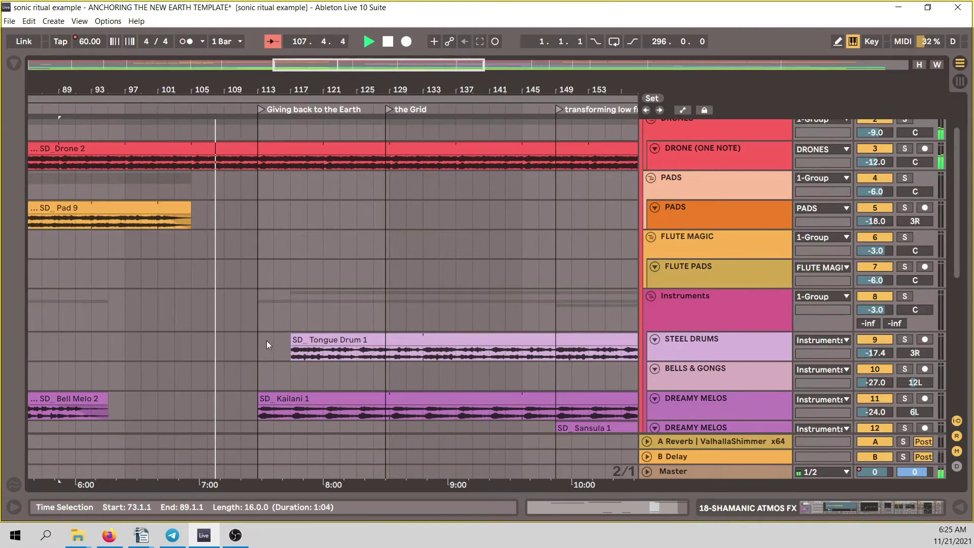
{"action": "scroll", "coordinate": [303, 249], "scroll_direction": "down", "scroll_amount": 1}
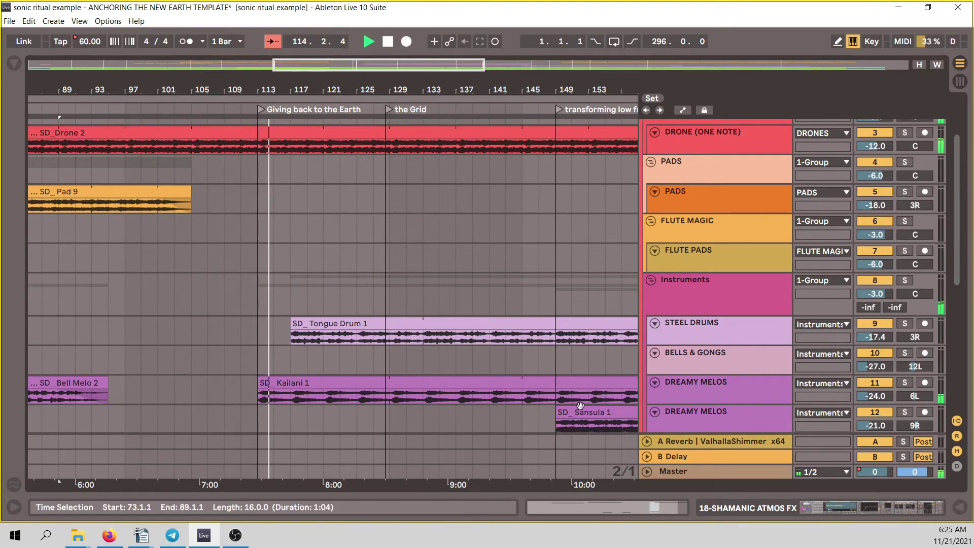
{"action": "left_click", "coordinate": [906, 383]}
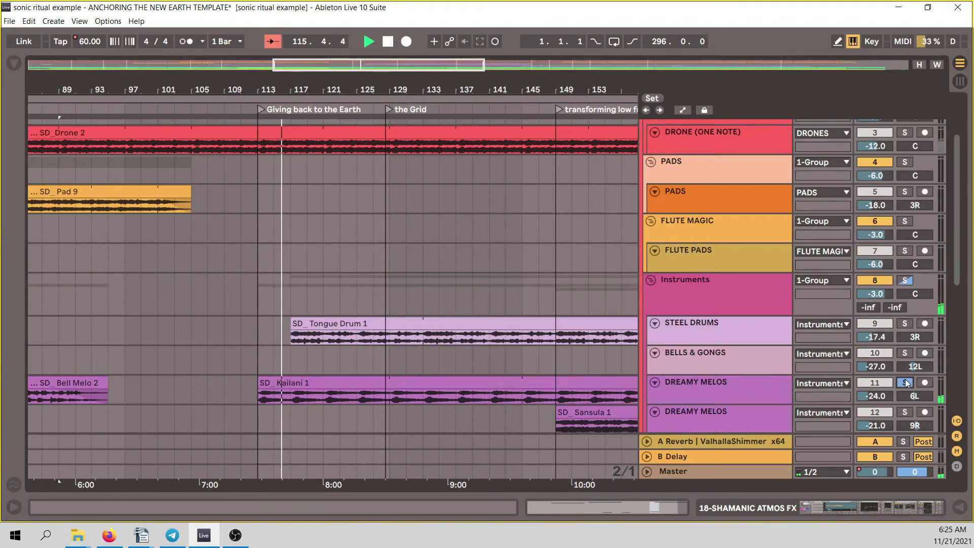
{"action": "left_click", "coordinate": [906, 383]}
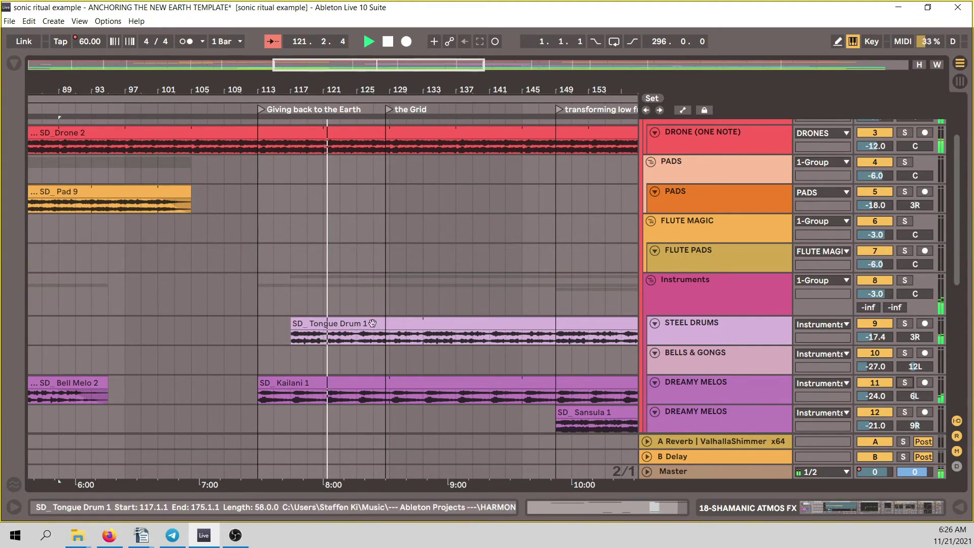
{"action": "left_click", "coordinate": [905, 324]}
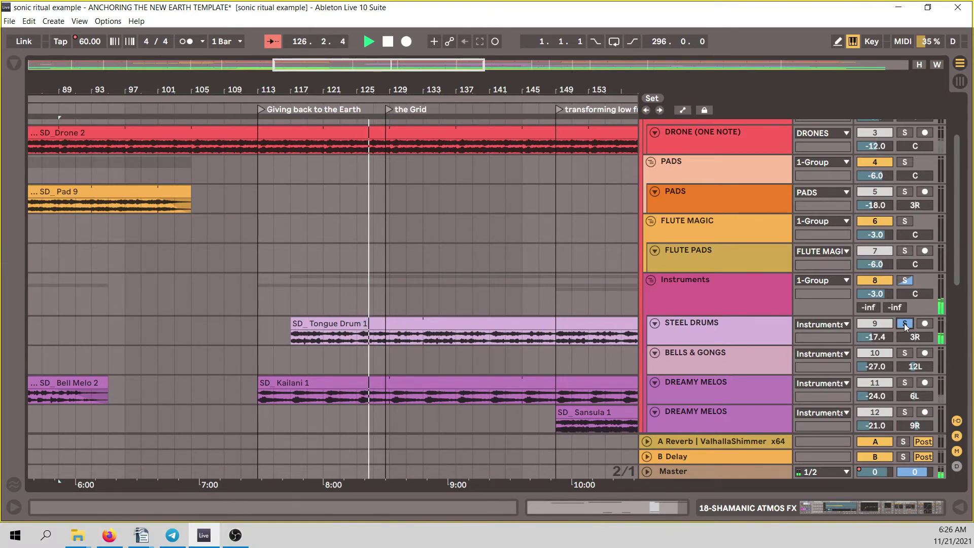
{"action": "left_click", "coordinate": [905, 324]}
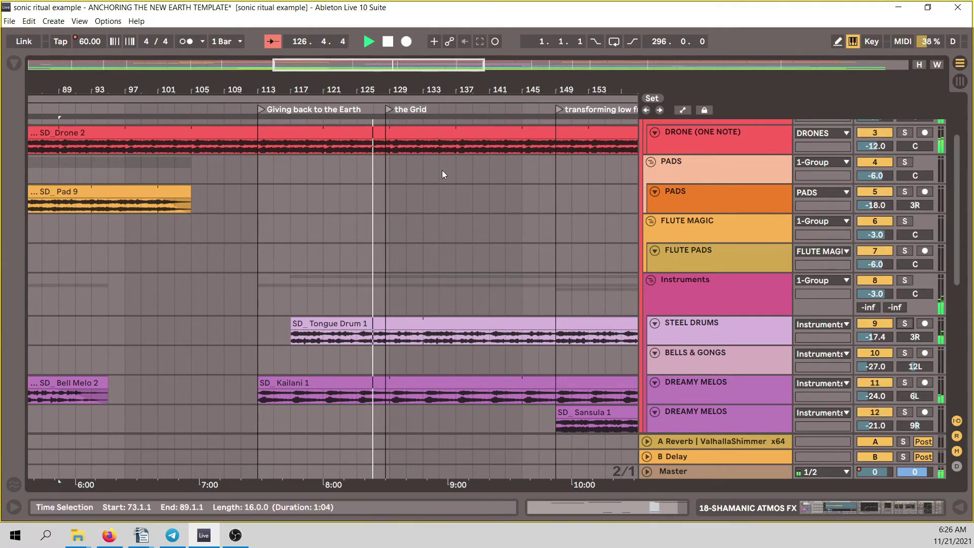
Audition the SD_Sansula 1 clip in the transforming low frequencies section by soloing and unsoloing its DREAMY MELOS track
{"action": "left_click_drag", "start_coordinate": [427, 88], "coordinate": [434, 71]}
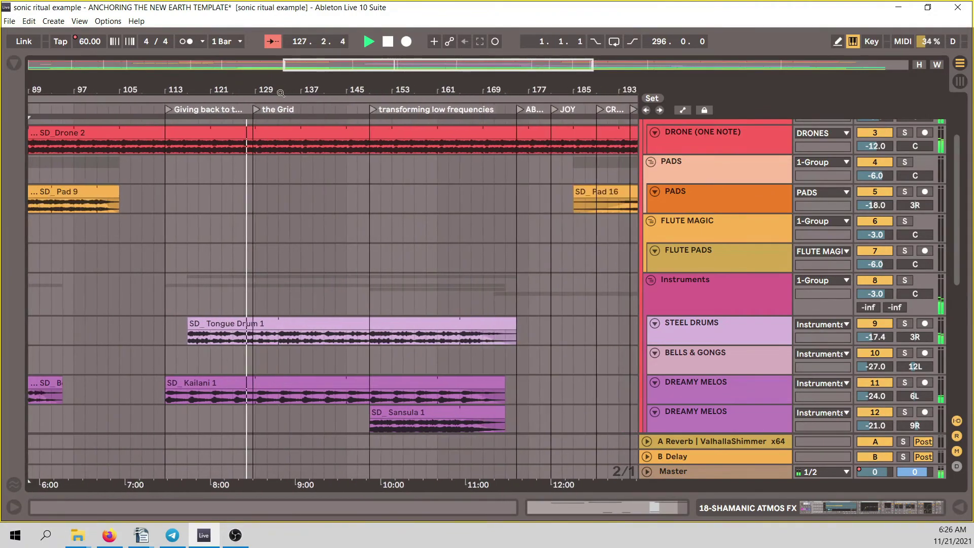
{"action": "scroll", "coordinate": [485, 195], "scroll_direction": "down", "scroll_amount": 2}
{"action": "scroll", "coordinate": [486, 195], "scroll_direction": "up", "scroll_amount": 2}
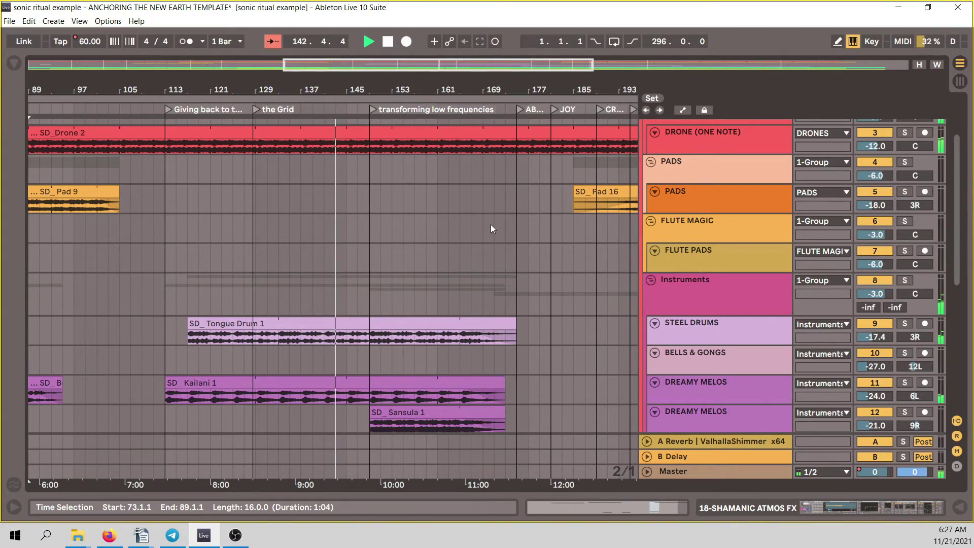
{"action": "scroll", "coordinate": [491, 225], "scroll_direction": "down", "scroll_amount": 1}
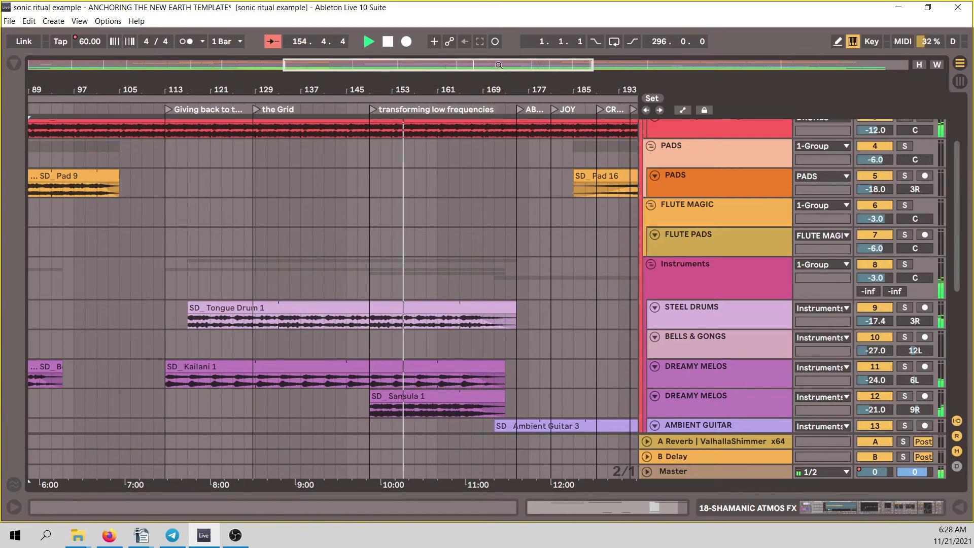
{"action": "left_click_drag", "start_coordinate": [505, 82], "coordinate": [245, 280]}
{"action": "scroll", "coordinate": [244, 276], "scroll_direction": "down", "scroll_amount": 1}
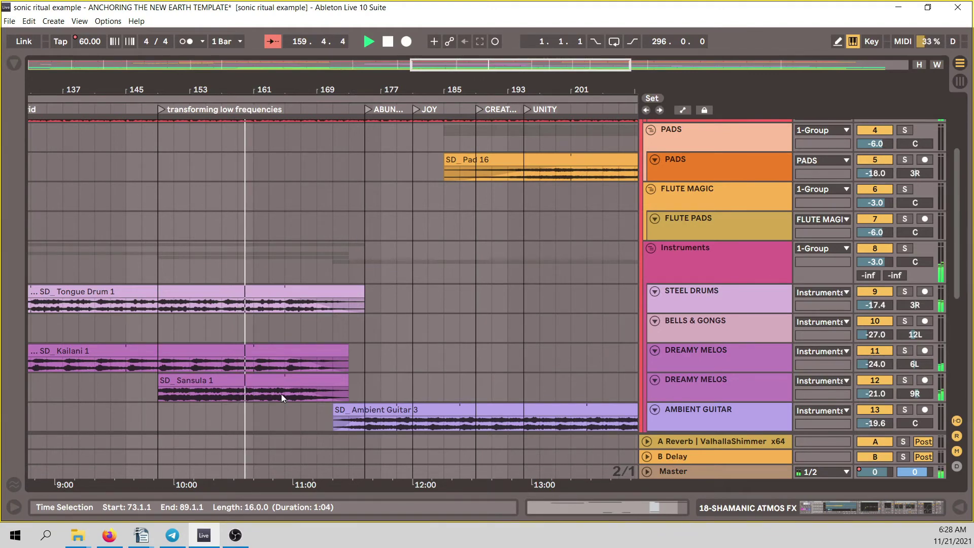
{"action": "left_click", "coordinate": [905, 381]}
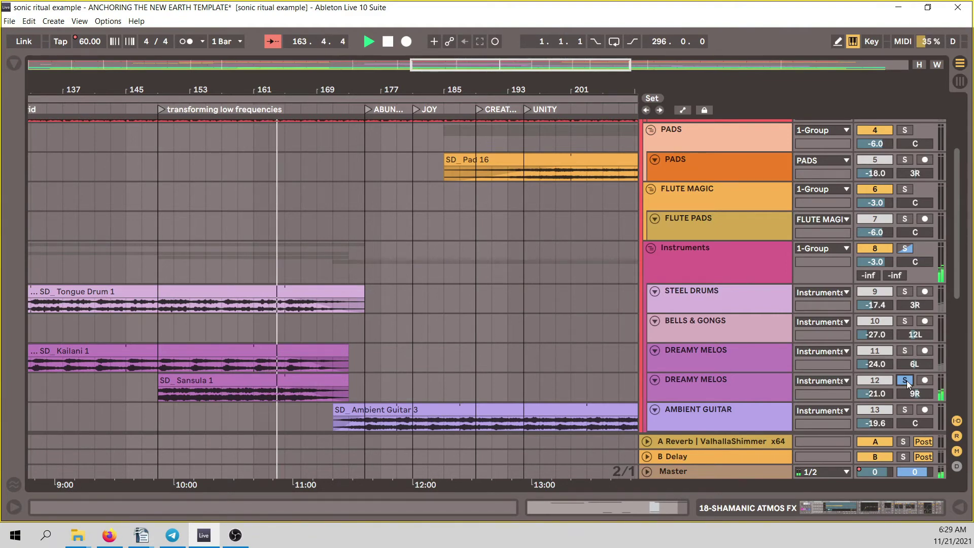
{"action": "left_click", "coordinate": [906, 380]}
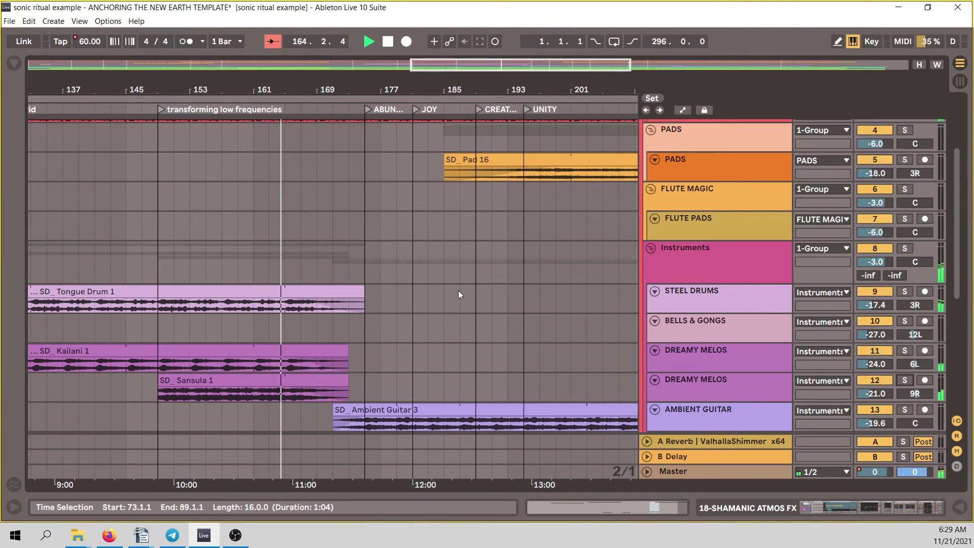
Audition the SD_Ambient Guitar 3 clip around the ABUNDANCE section by soloing and unsoloing its AMBIENT GUITAR track
{"action": "scroll", "coordinate": [382, 257], "scroll_direction": "down", "scroll_amount": 4}
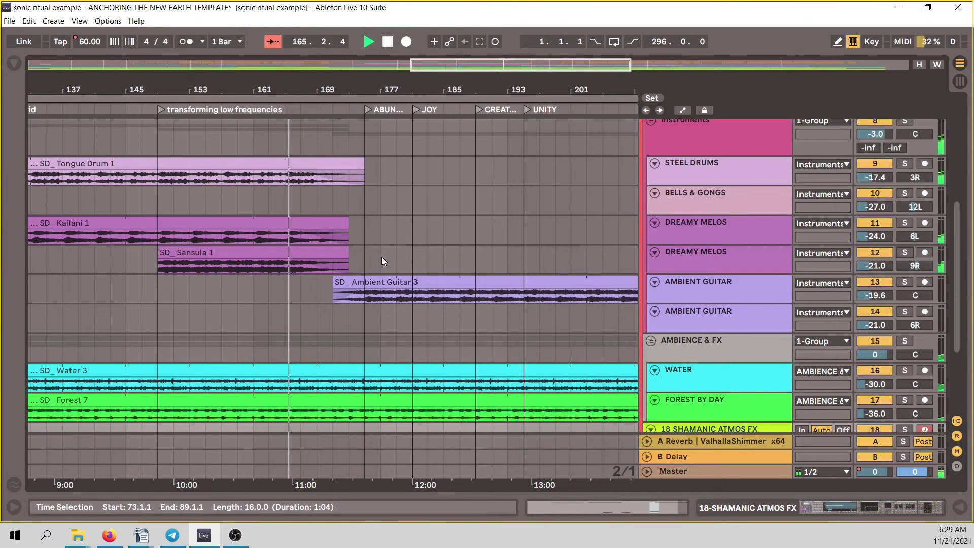
{"action": "mouse_move", "coordinate": [366, 89]}
{"action": "left_mouse_down"}
{"action": "mouse_move", "coordinate": [359, 91]}
{"action": "mouse_move", "coordinate": [358, 71]}
{"action": "mouse_move", "coordinate": [358, 99]}
{"action": "left_mouse_up"}
{"action": "scroll", "coordinate": [346, 244], "scroll_direction": "up", "scroll_amount": 2}
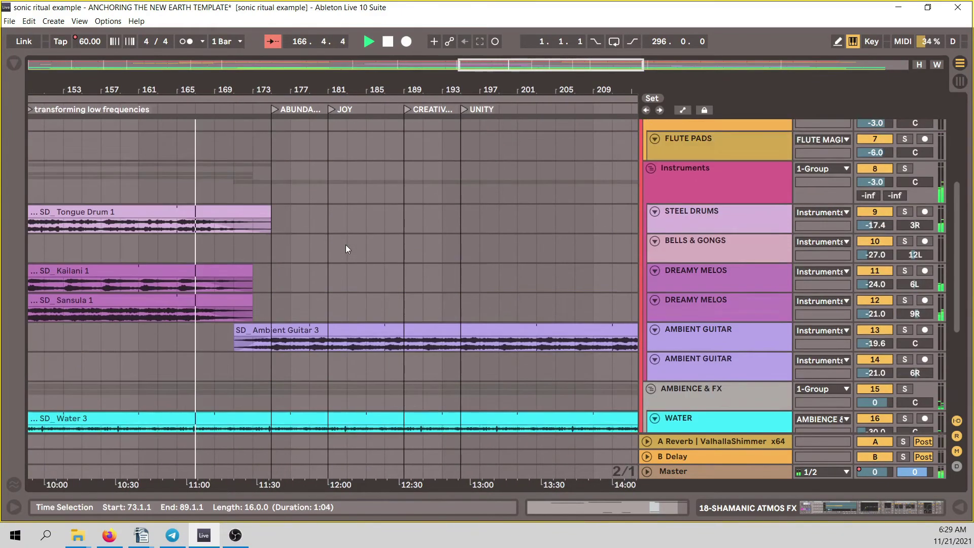
{"action": "scroll", "coordinate": [345, 245], "scroll_direction": "up", "scroll_amount": 1}
{"action": "scroll", "coordinate": [346, 244], "scroll_direction": "up", "scroll_amount": 2}
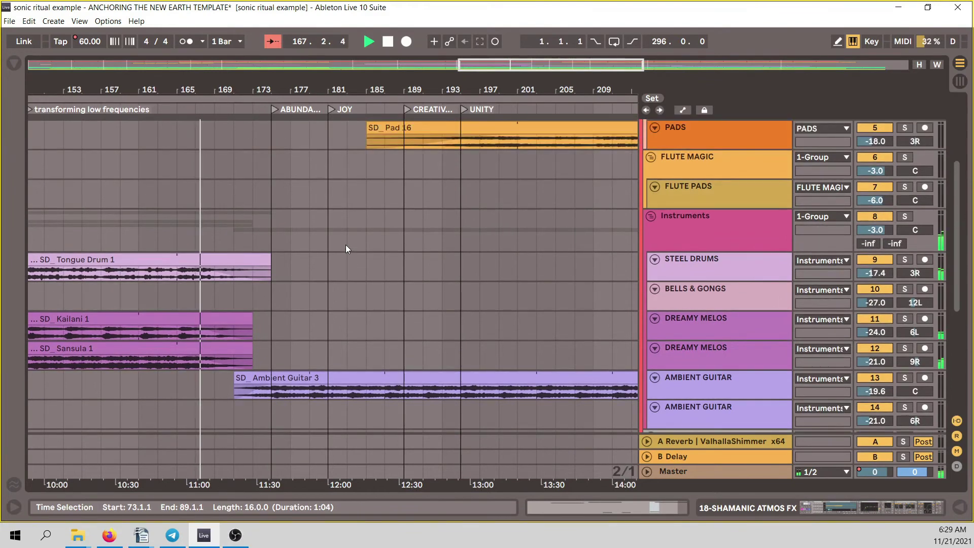
{"action": "scroll", "coordinate": [346, 244], "scroll_direction": "up", "scroll_amount": 1}
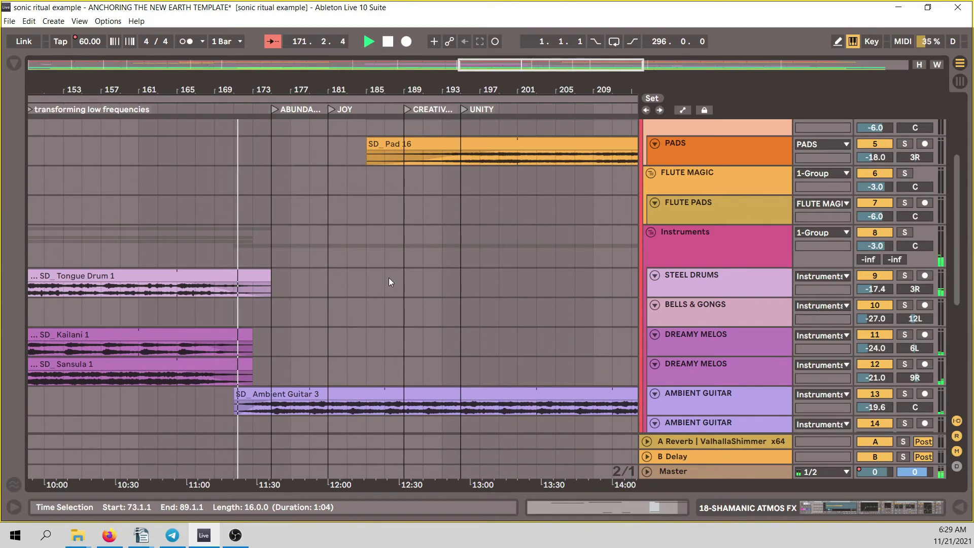
{"action": "scroll", "coordinate": [701, 342], "scroll_direction": "down", "scroll_amount": 1}
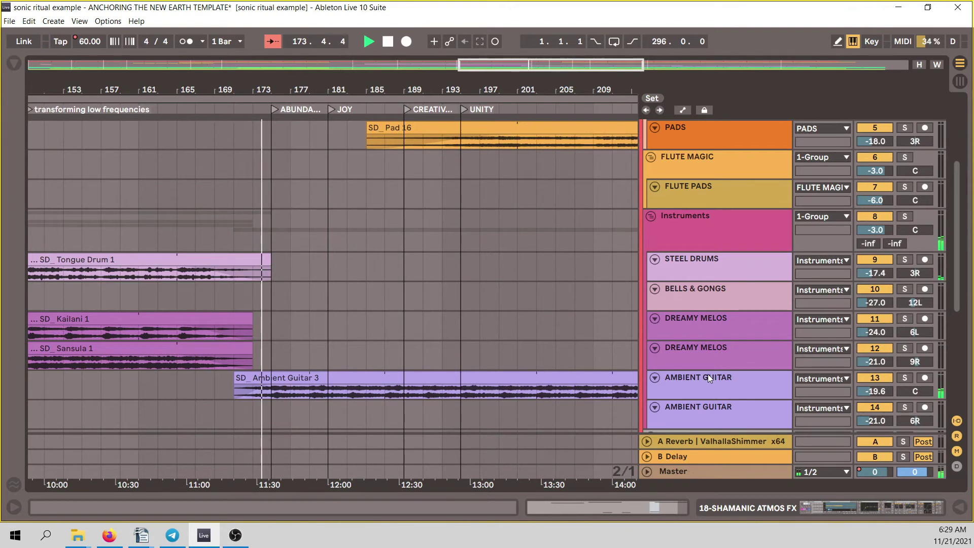
{"action": "left_click", "coordinate": [906, 378]}
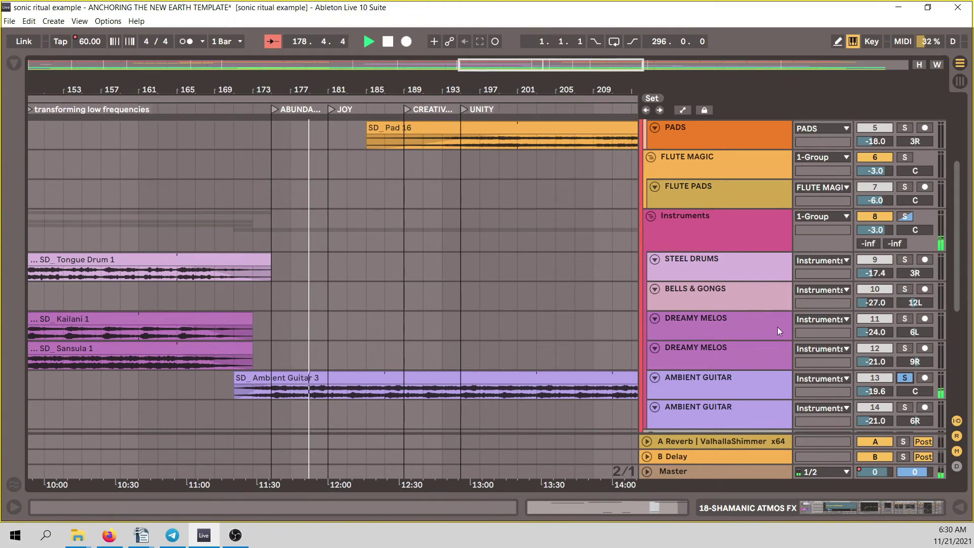
{"action": "left_click", "coordinate": [907, 379]}
Examine the drone, pad, guitar and ambience layers extending from the JOY section through UNITY and Visualisation
{"action": "scroll", "coordinate": [705, 370], "scroll_direction": "down", "scroll_amount": 4}
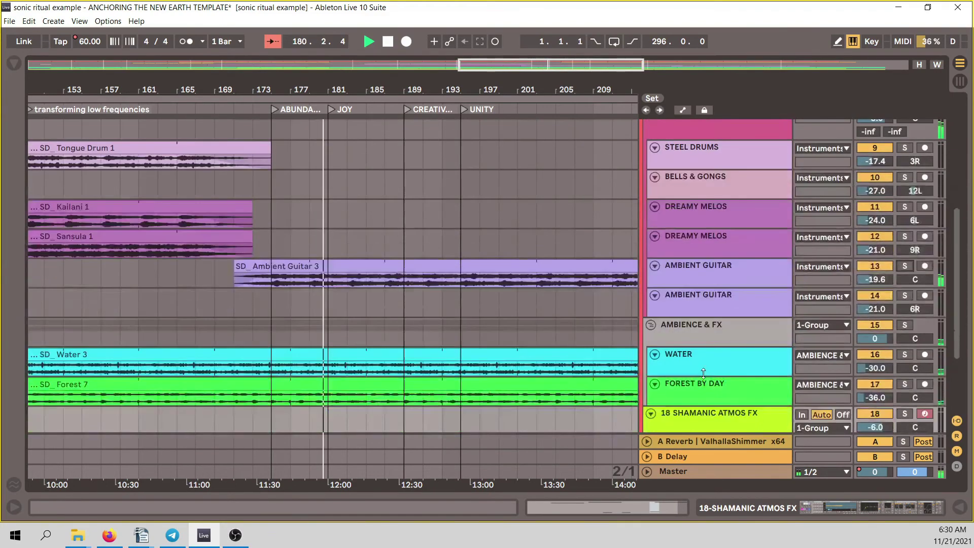
{"action": "scroll", "coordinate": [705, 370], "scroll_direction": "up", "scroll_amount": 7}
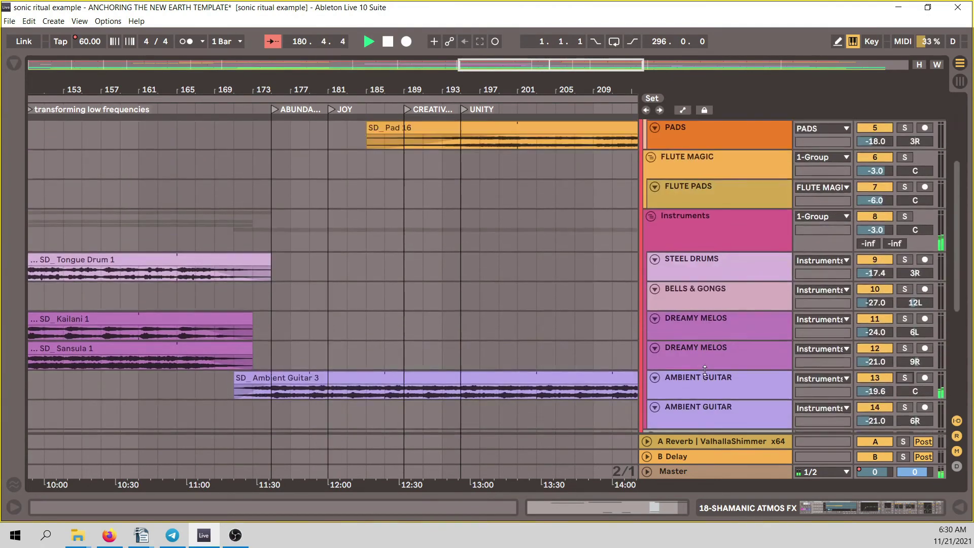
{"action": "scroll", "coordinate": [704, 374], "scroll_direction": "down", "scroll_amount": 1}
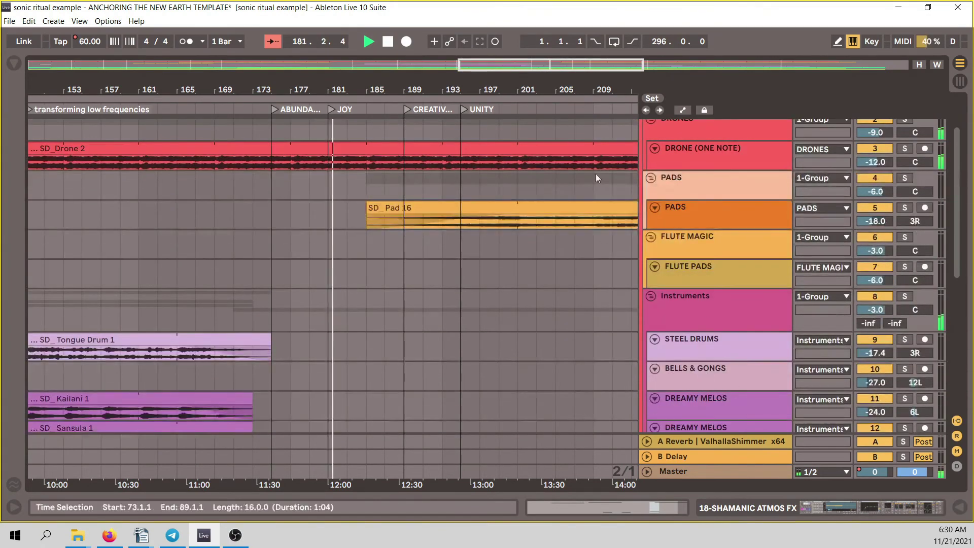
{"action": "scroll", "coordinate": [333, 299], "scroll_direction": "right", "scroll_amount": 3}
{"action": "scroll", "coordinate": [354, 299], "scroll_direction": "down", "scroll_amount": 5}
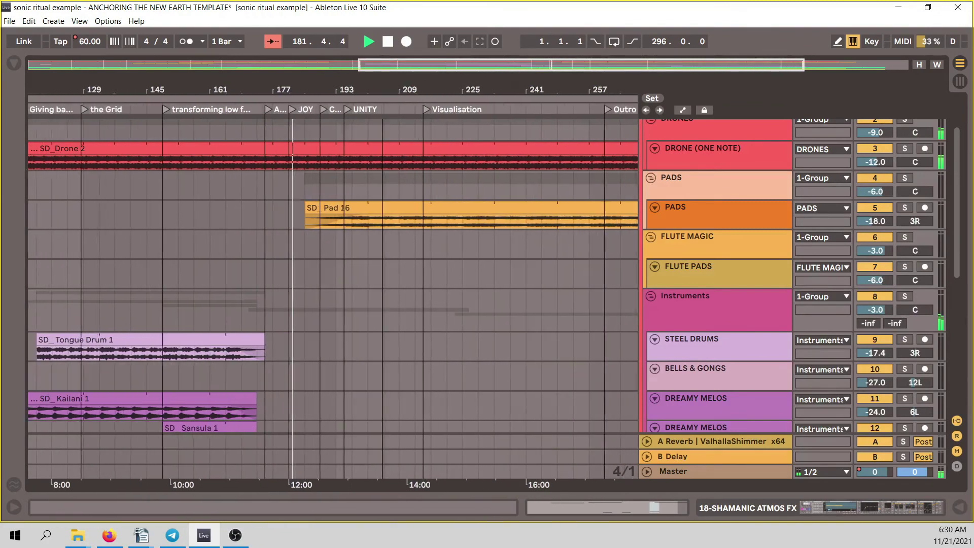
{"action": "scroll", "coordinate": [500, 229], "scroll_direction": "up", "scroll_amount": 1}
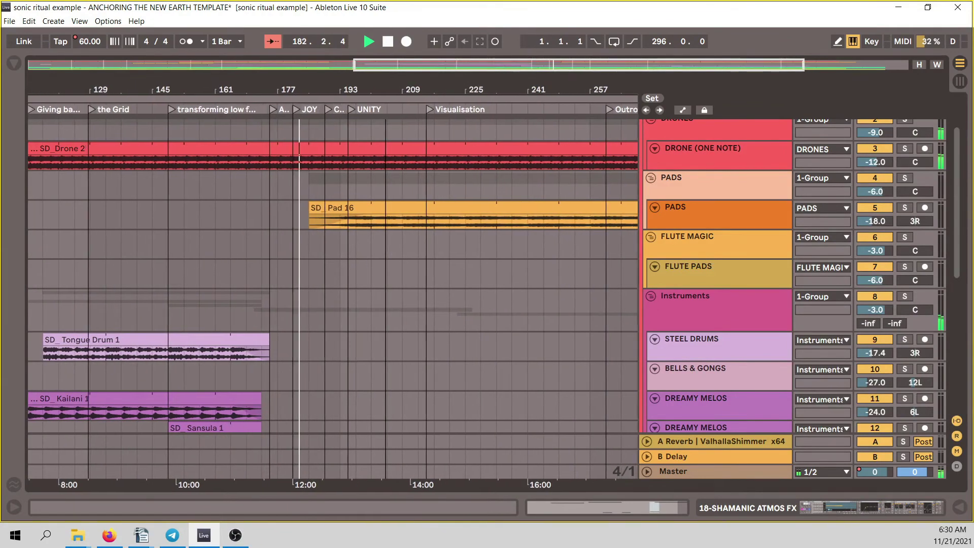
{"action": "scroll", "coordinate": [500, 218], "scroll_direction": "down", "scroll_amount": 1}
{"action": "scroll", "coordinate": [500, 230], "scroll_direction": "down", "scroll_amount": 6}
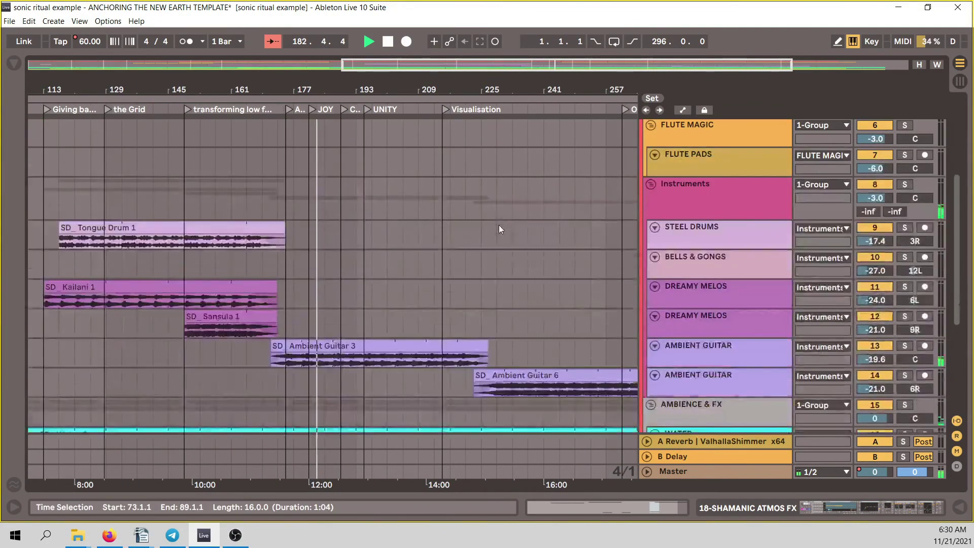
{"action": "scroll", "coordinate": [500, 230], "scroll_direction": "up", "scroll_amount": 5}
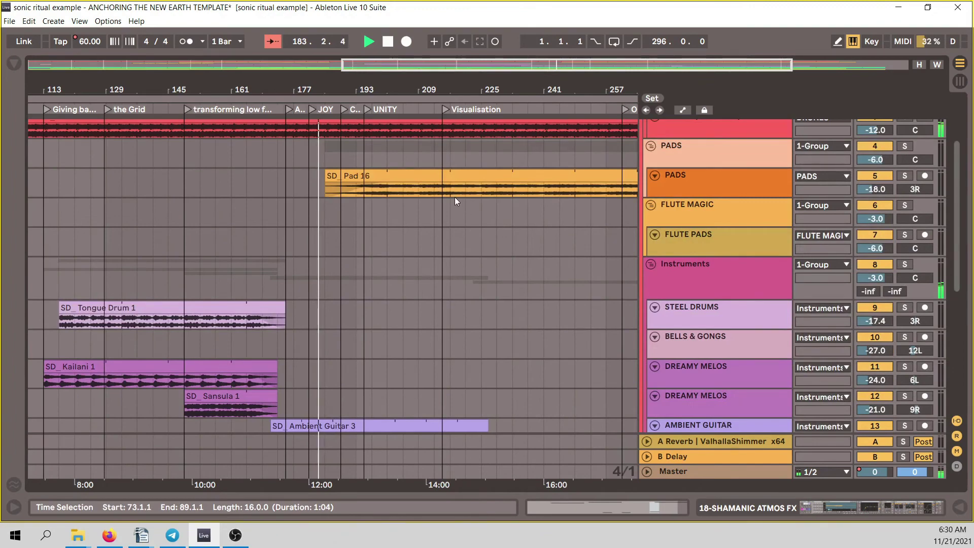
Audition the SD_Pad 16 clip from the JOY section toward UNITY by soloing and unsoloing its PADS track
{"action": "mouse_move", "coordinate": [386, 83]}
{"action": "left_mouse_down"}
{"action": "mouse_move", "coordinate": [386, 132]}
{"action": "mouse_move", "coordinate": [375, 84]}
{"action": "left_mouse_up"}
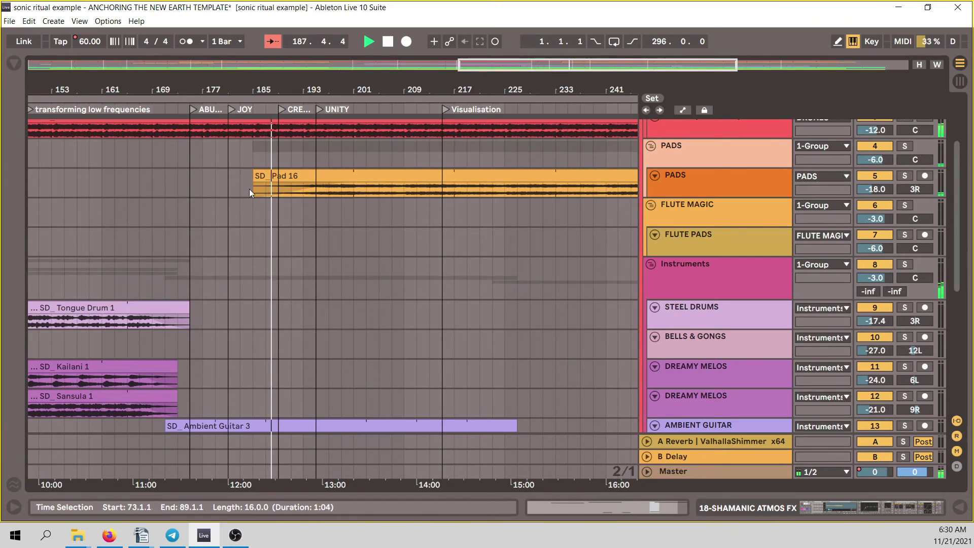
{"action": "left_click", "coordinate": [906, 175]}
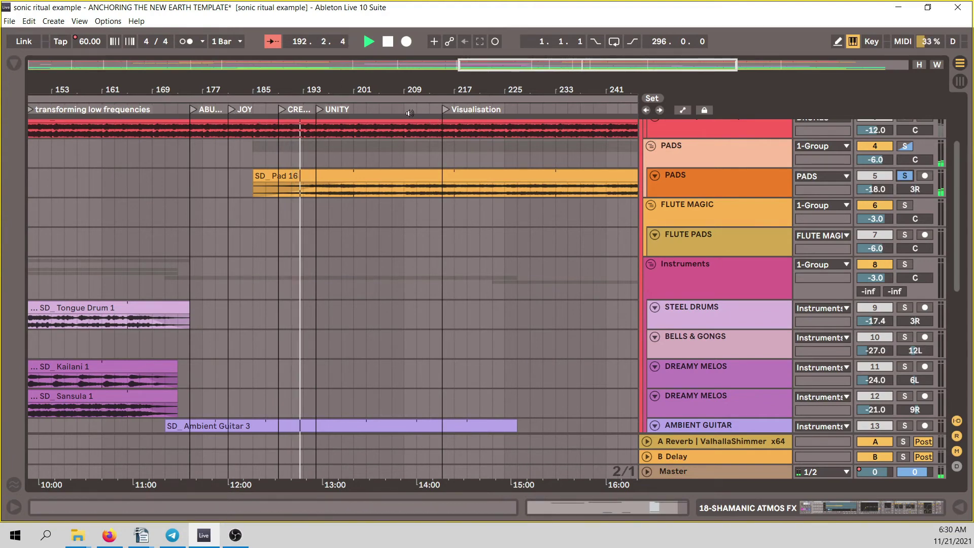
{"action": "left_click", "coordinate": [906, 175]}
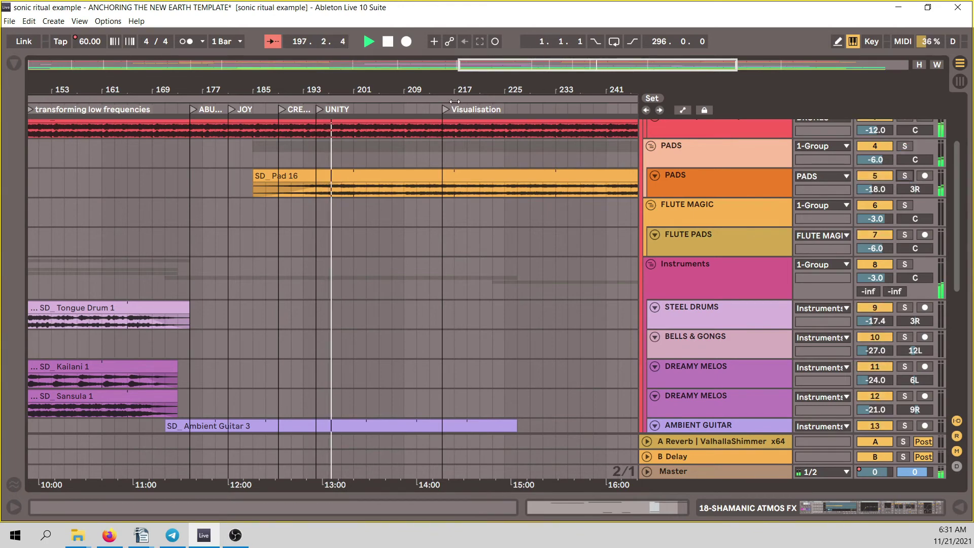
Examine the instrument, ambience, voice, binaural and solfeggio layers across the arrangement, focusing on those running through UNITY and Visualisation
{"action": "left_click_drag", "start_coordinate": [454, 91], "coordinate": [442, 86]}
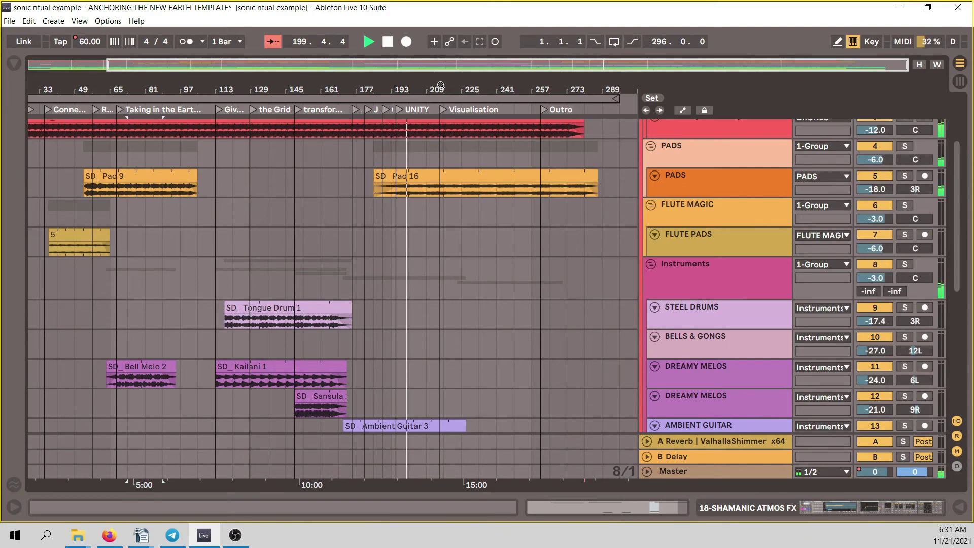
{"action": "scroll", "coordinate": [584, 255], "scroll_direction": "down", "scroll_amount": 1}
{"action": "scroll", "coordinate": [584, 256], "scroll_direction": "down", "scroll_amount": 8}
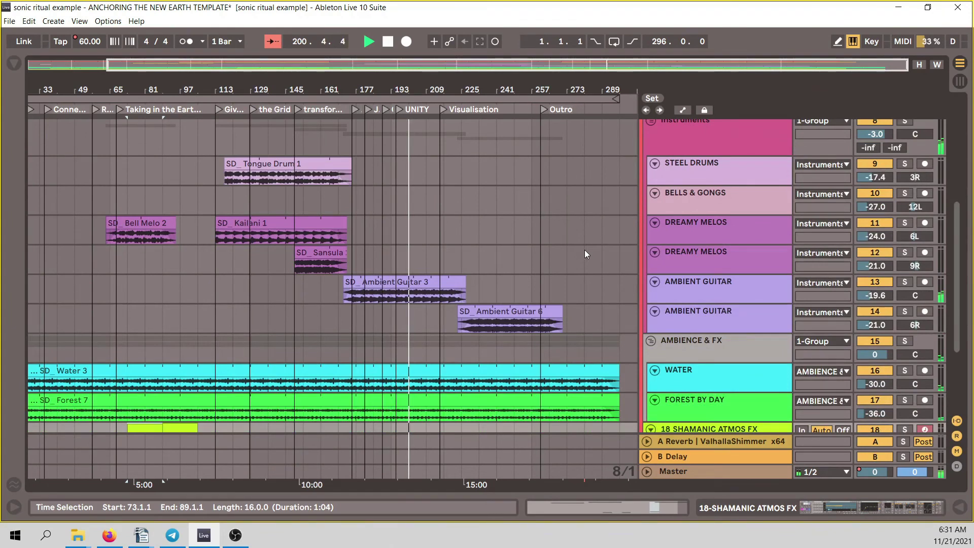
{"action": "scroll", "coordinate": [584, 250], "scroll_direction": "up", "scroll_amount": 1}
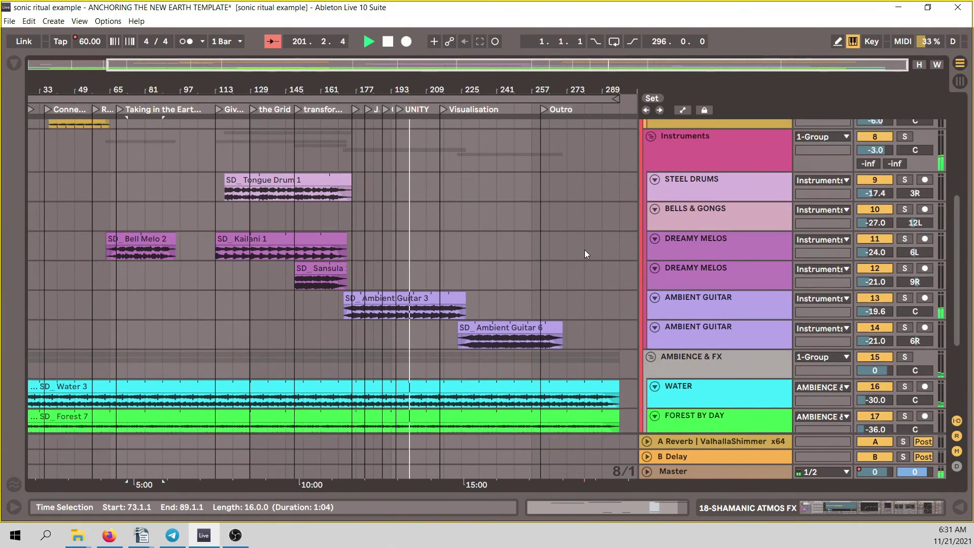
{"action": "scroll", "coordinate": [584, 250], "scroll_direction": "down", "scroll_amount": 3}
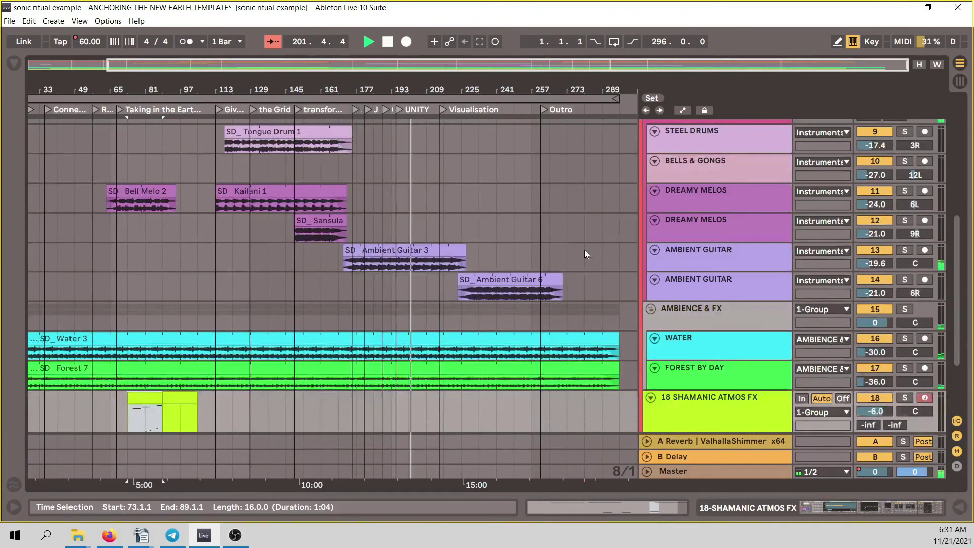
{"action": "scroll", "coordinate": [585, 250], "scroll_direction": "up", "scroll_amount": 2}
{"action": "scroll", "coordinate": [584, 249], "scroll_direction": "up", "scroll_amount": 1}
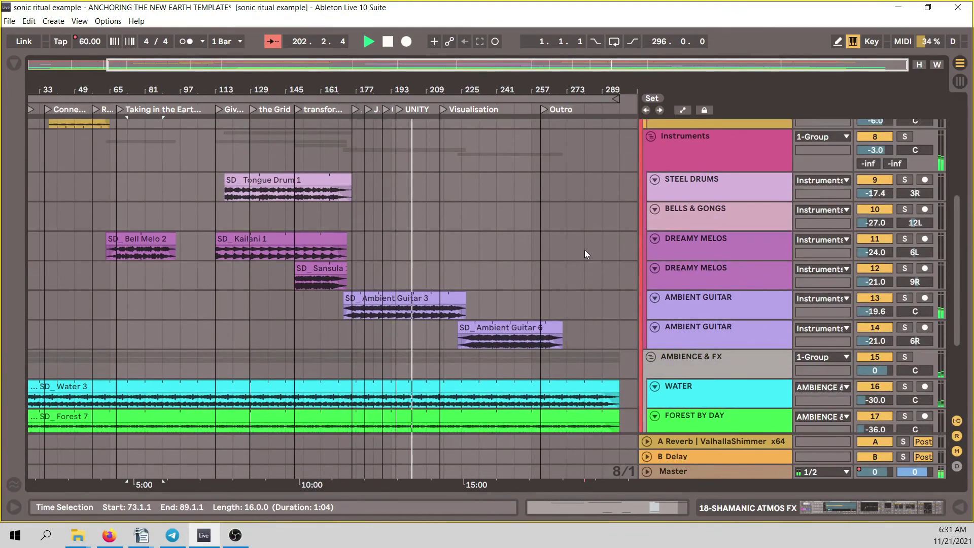
{"action": "scroll", "coordinate": [585, 250], "scroll_direction": "up", "scroll_amount": 1}
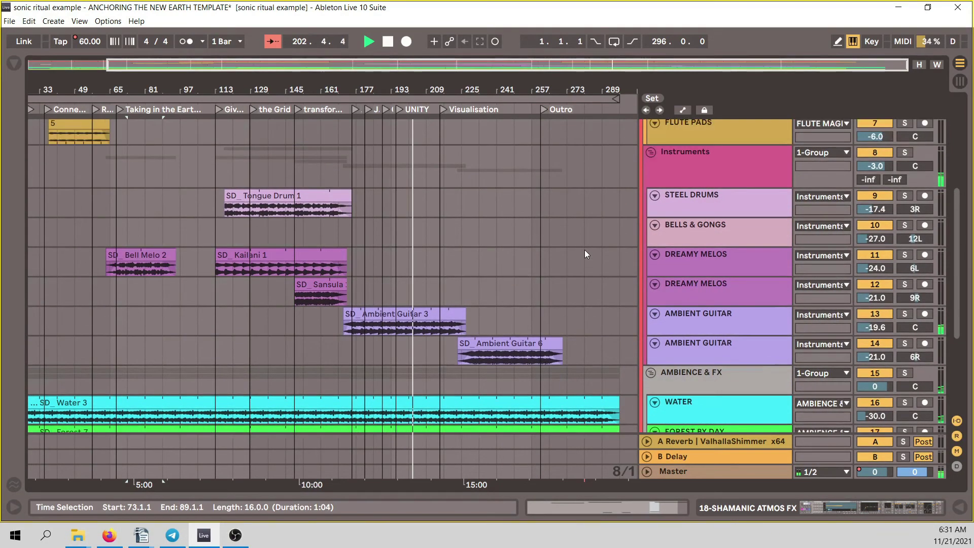
{"action": "mouse_move", "coordinate": [519, 84]}
{"action": "left_mouse_down"}
{"action": "mouse_move", "coordinate": [514, 111]}
{"action": "mouse_move", "coordinate": [511, 89]}
{"action": "left_mouse_up"}
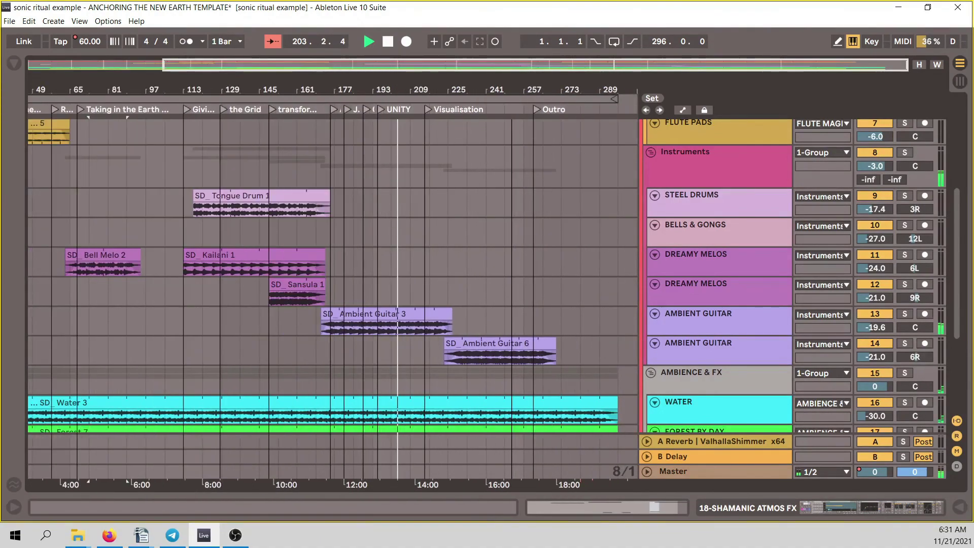
{"action": "scroll", "coordinate": [630, 201], "scroll_direction": "down", "scroll_amount": 10}
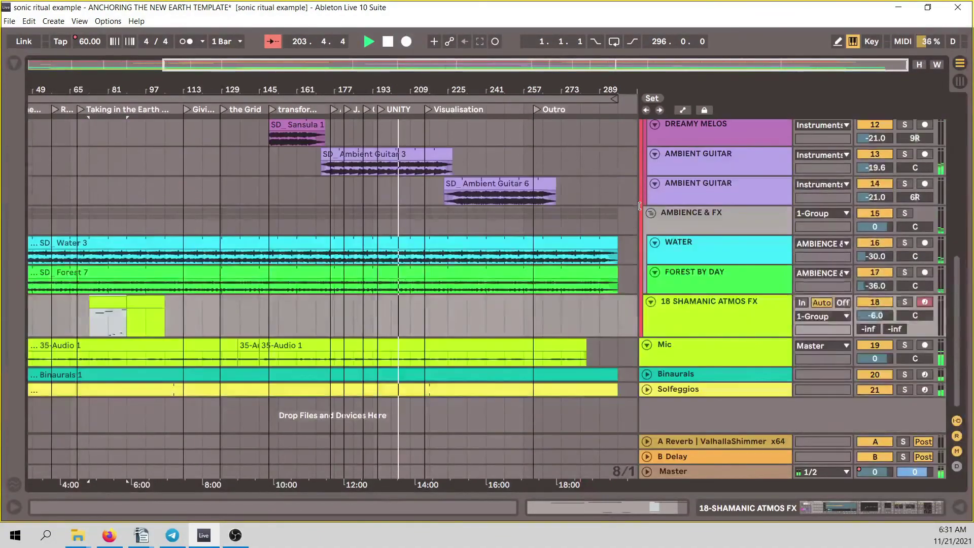
{"action": "scroll", "coordinate": [639, 206], "scroll_direction": "up", "scroll_amount": 10}
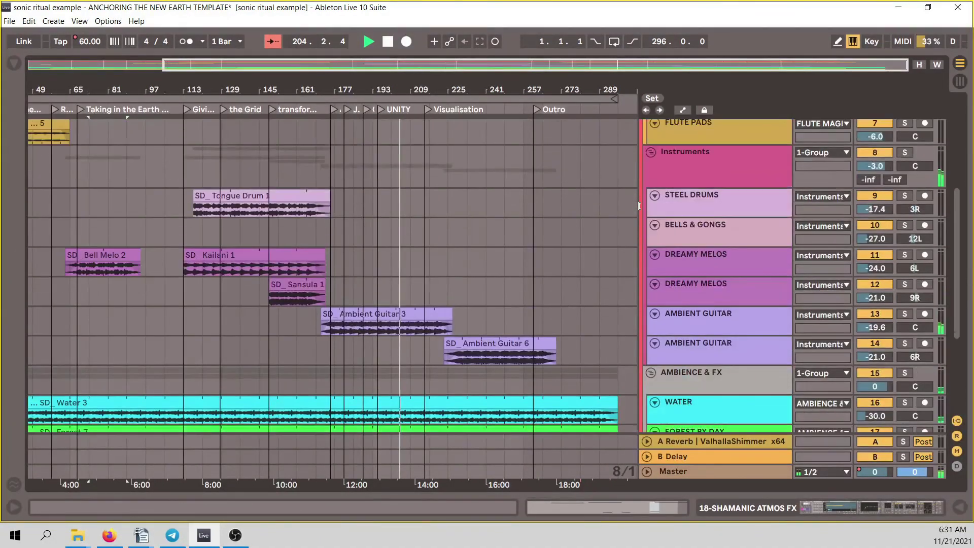
{"action": "scroll", "coordinate": [640, 206], "scroll_direction": "up", "scroll_amount": 3}
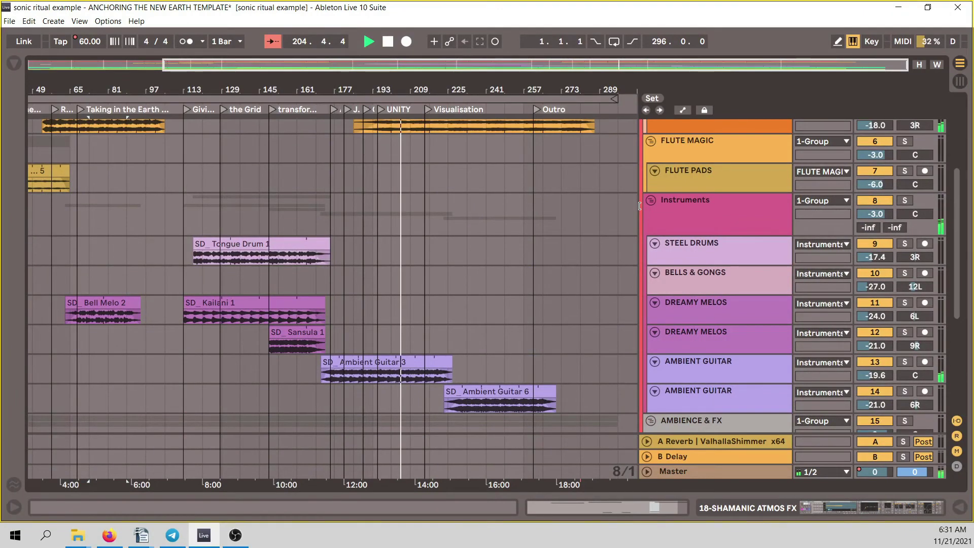
{"action": "scroll", "coordinate": [639, 205], "scroll_direction": "up", "scroll_amount": 1}
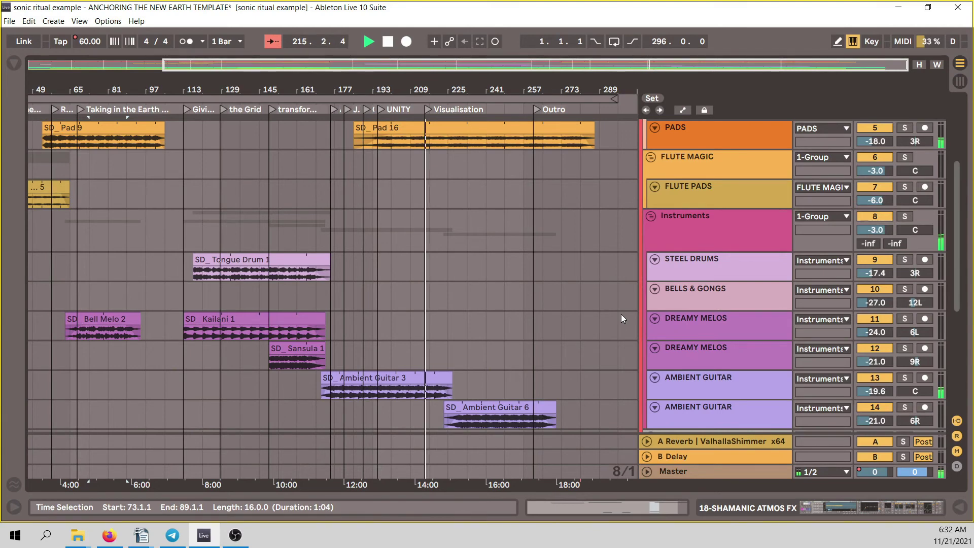
Audition the SD_Ambient Guitar 6 clip in the Visualisation section using its AMBIENT GUITAR track's solo control
{"action": "scroll", "coordinate": [621, 314], "scroll_direction": "down", "scroll_amount": 1}
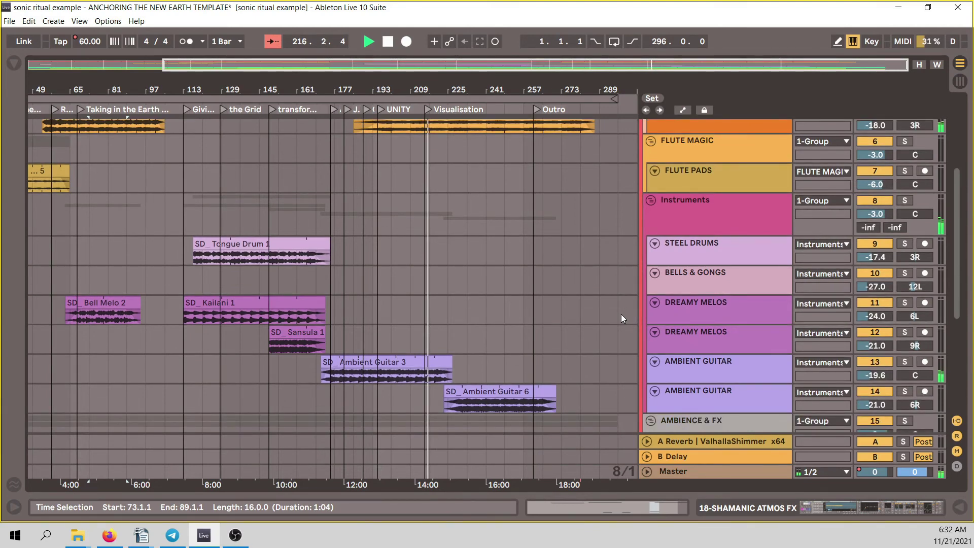
{"action": "scroll", "coordinate": [621, 319], "scroll_direction": "up", "scroll_amount": 1}
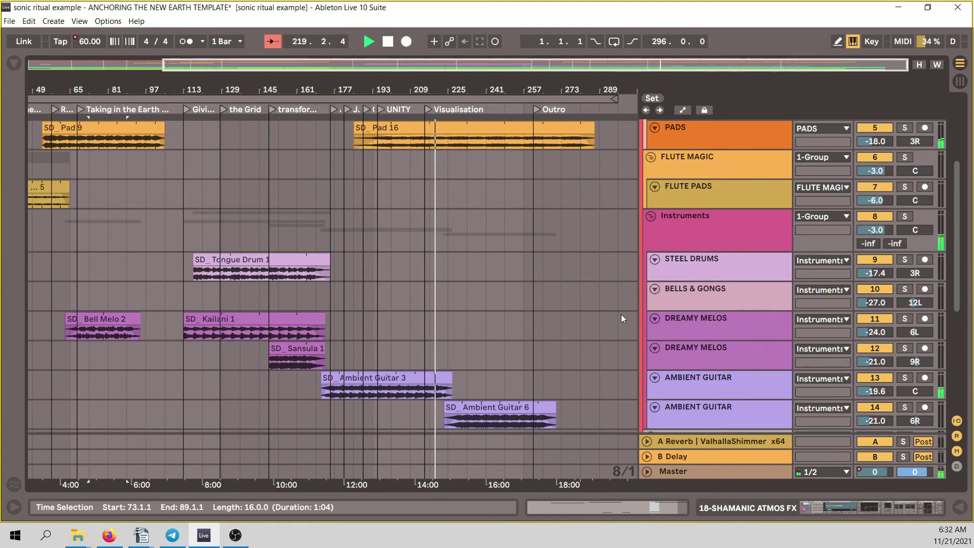
{"action": "scroll", "coordinate": [622, 316], "scroll_direction": "down", "scroll_amount": 1}
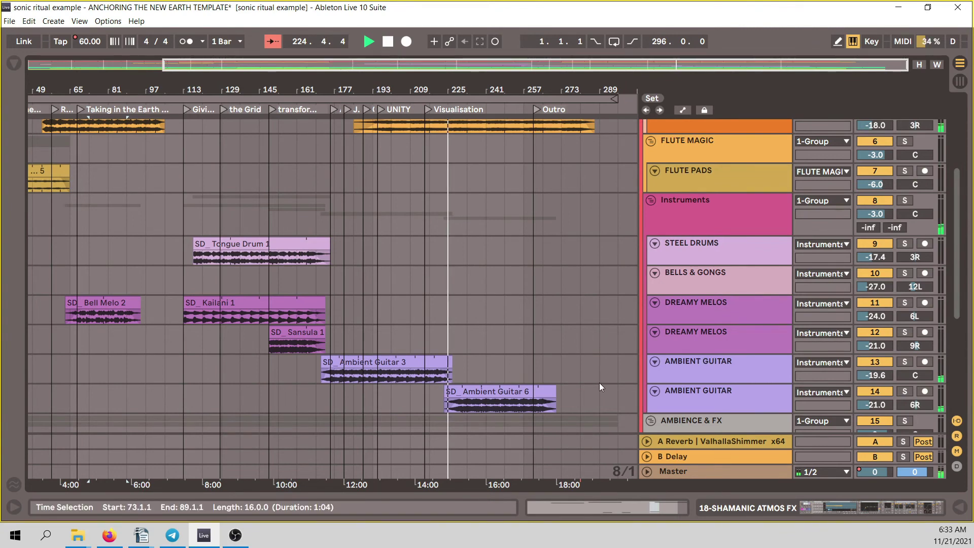
{"action": "scroll", "coordinate": [601, 378], "scroll_direction": "down", "scroll_amount": 3}
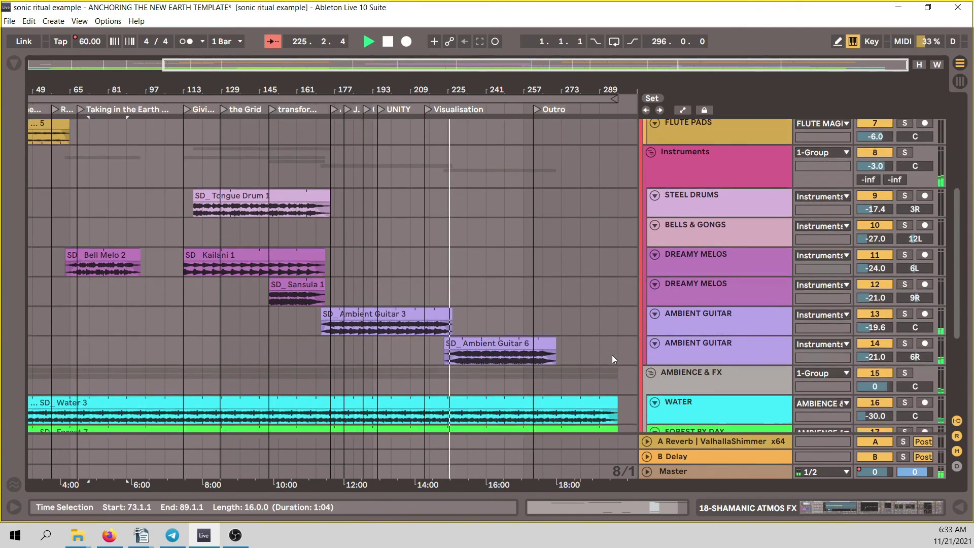
{"action": "scroll", "coordinate": [612, 354], "scroll_direction": "up", "scroll_amount": 2}
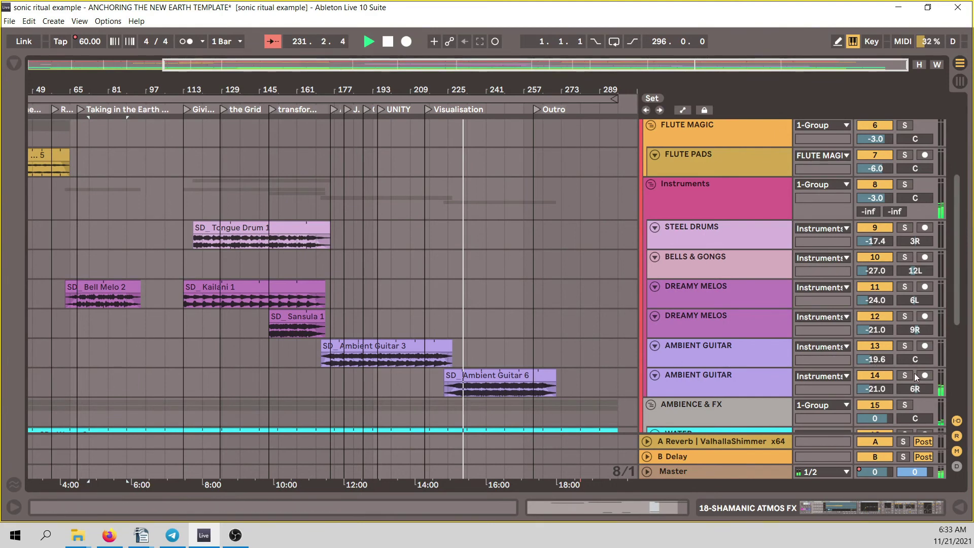
{"action": "left_click", "coordinate": [901, 377]}
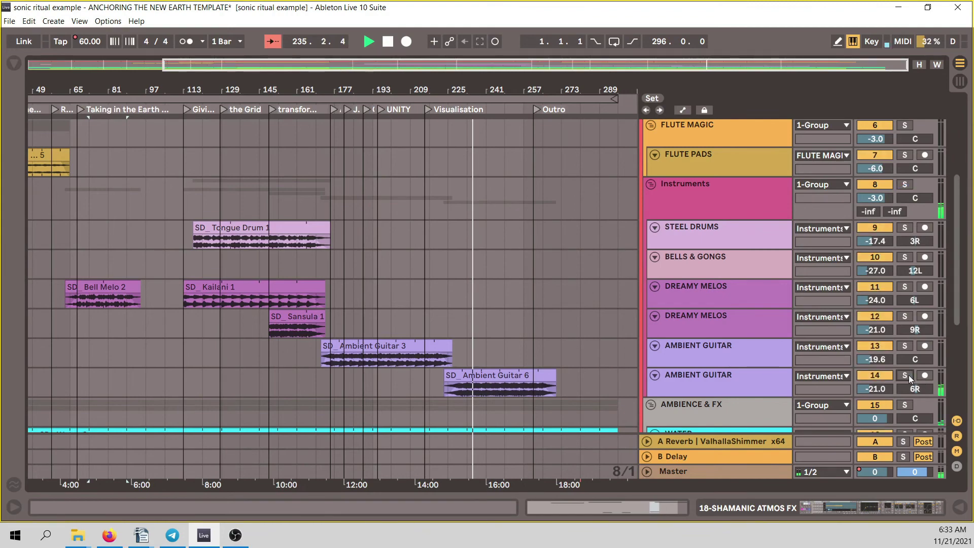
Examine how the guitar, water, forest, drone and pad clips carry the Visualisation section into the Outro
{"action": "scroll", "coordinate": [660, 369], "scroll_direction": "down", "scroll_amount": 3}
{"action": "left_click_drag", "start_coordinate": [545, 87], "coordinate": [502, 132]}
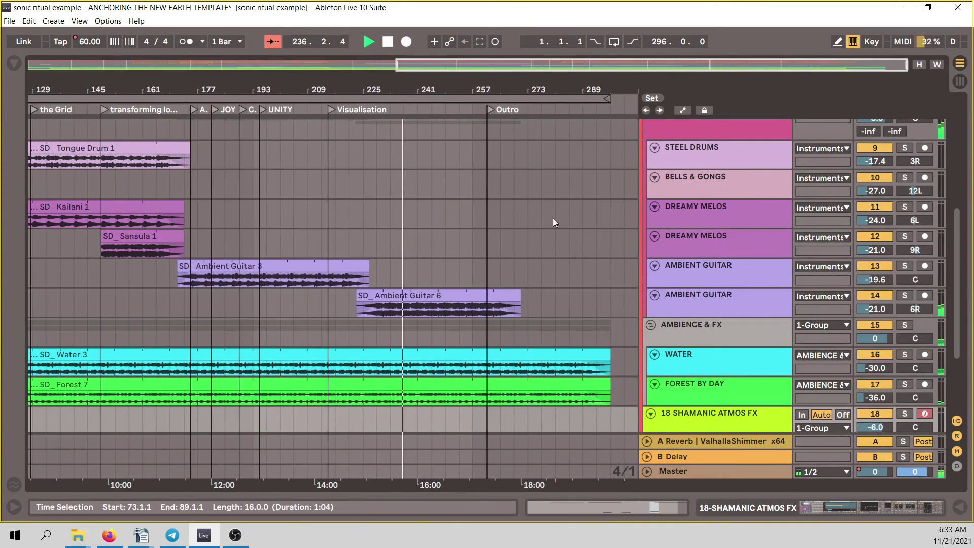
{"action": "scroll", "coordinate": [614, 251], "scroll_direction": "up", "scroll_amount": 4}
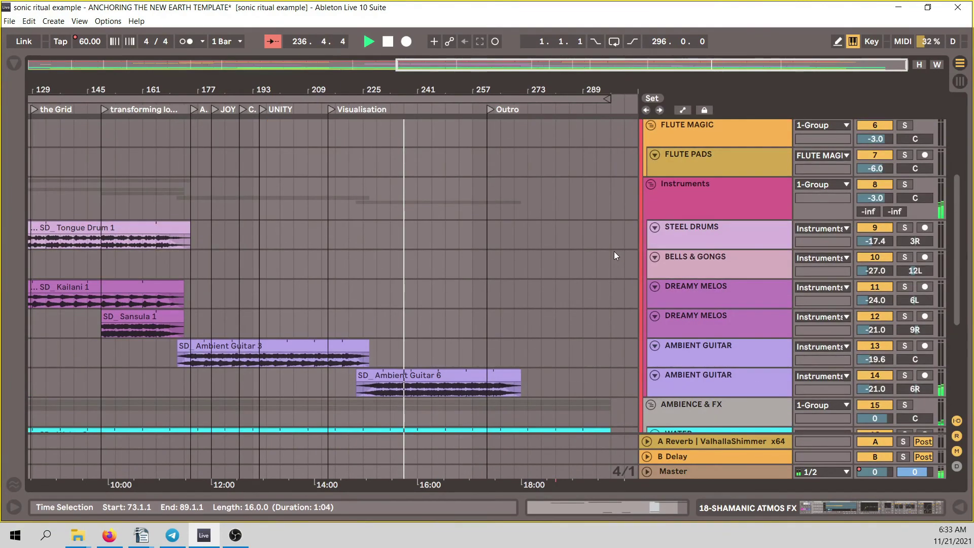
{"action": "scroll", "coordinate": [614, 252], "scroll_direction": "down", "scroll_amount": 1}
{"action": "scroll", "coordinate": [615, 255], "scroll_direction": "down", "scroll_amount": 2}
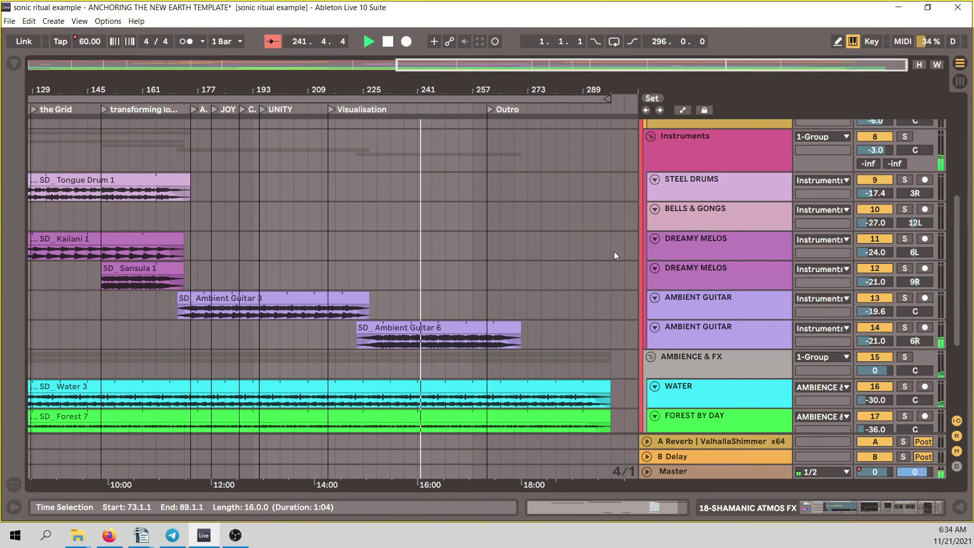
{"action": "scroll", "coordinate": [615, 252], "scroll_direction": "down", "scroll_amount": 2}
{"action": "scroll", "coordinate": [614, 251], "scroll_direction": "up", "scroll_amount": 2}
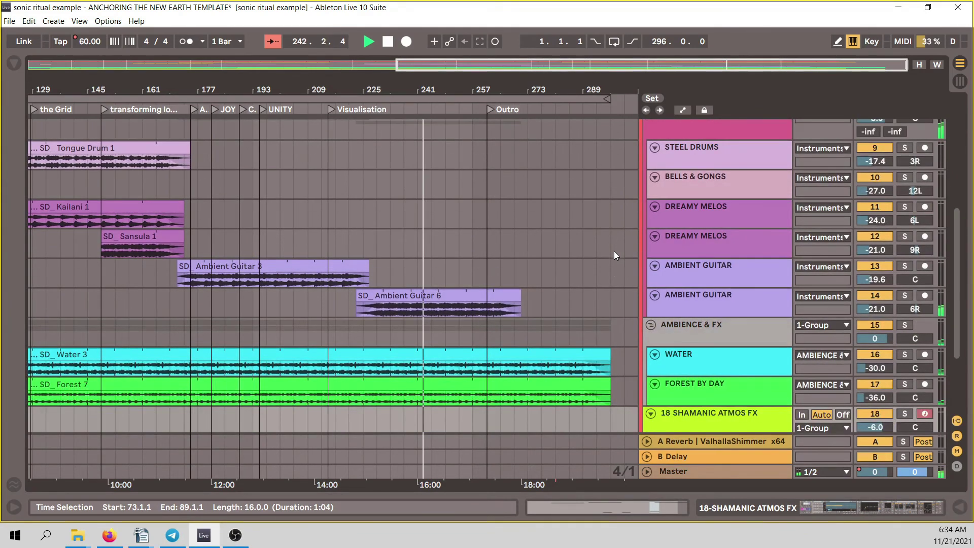
{"action": "scroll", "coordinate": [614, 251], "scroll_direction": "up", "scroll_amount": 1}
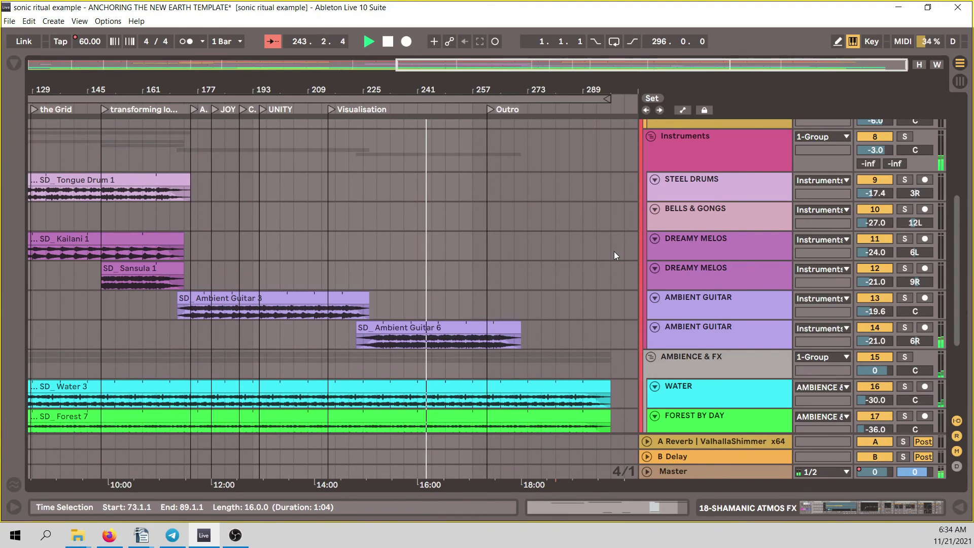
{"action": "scroll", "coordinate": [614, 255], "scroll_direction": "up", "scroll_amount": 2}
{"action": "scroll", "coordinate": [613, 255], "scroll_direction": "up", "scroll_amount": 4}
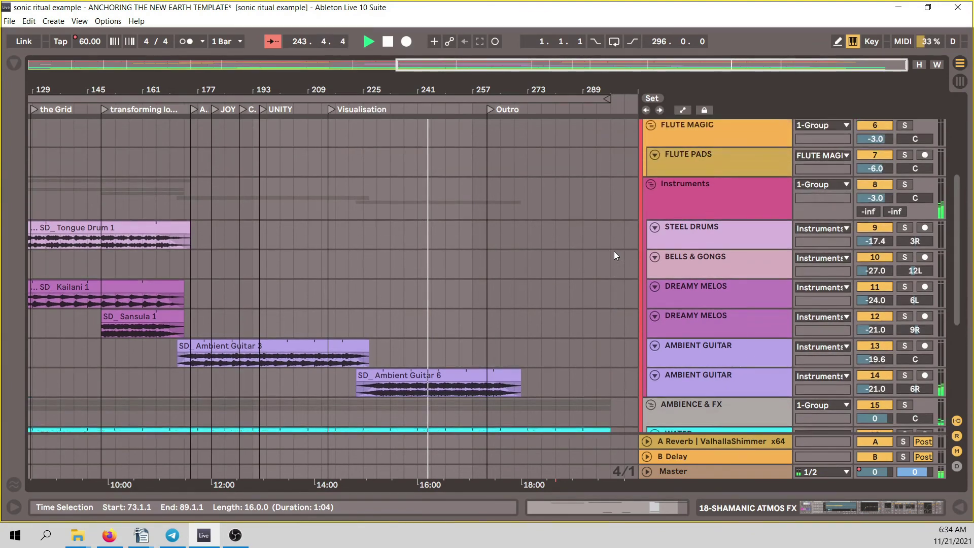
{"action": "scroll", "coordinate": [614, 255], "scroll_direction": "up", "scroll_amount": 6}
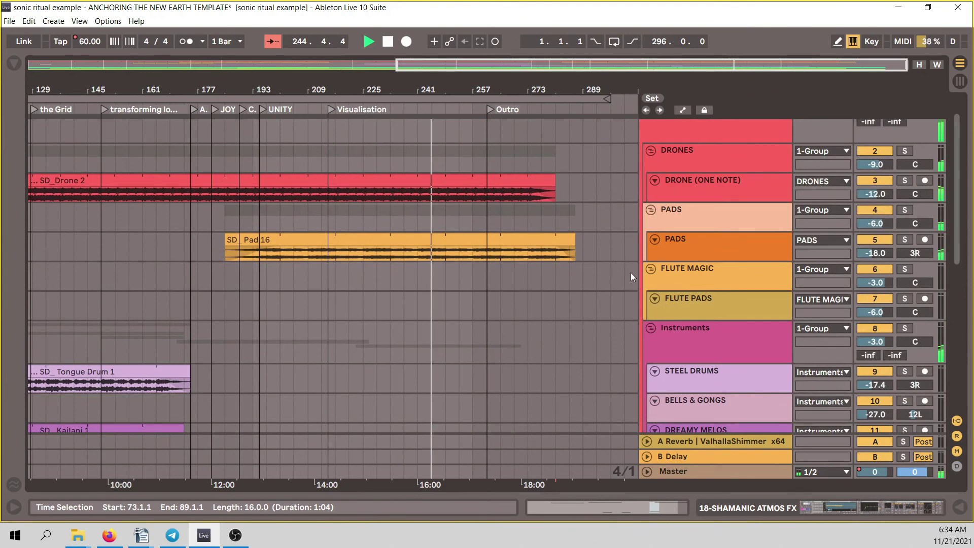
{"action": "left_click_drag", "start_coordinate": [569, 82], "coordinate": [583, 82]}
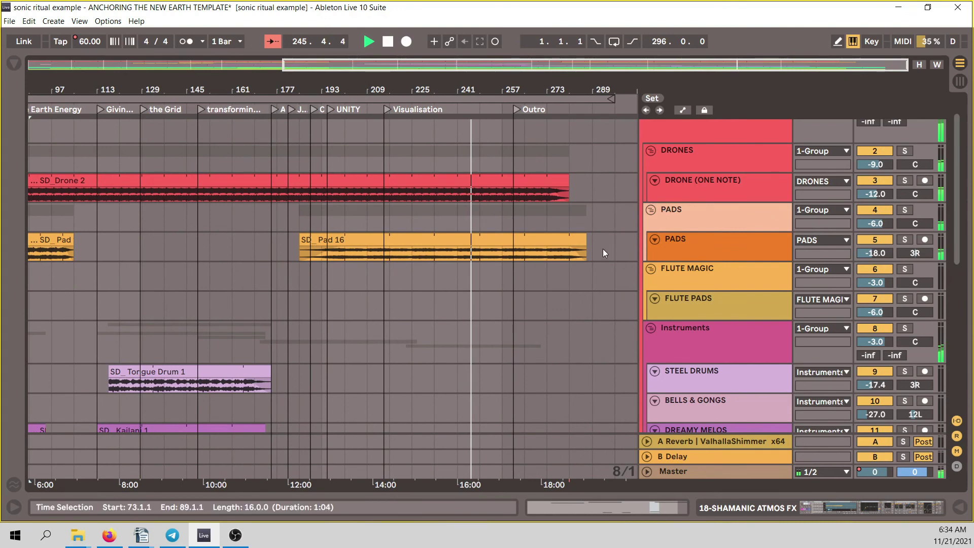
Examine where the drone, pad, guitar, ambience, microphone and tone clips end within the Outro section
{"action": "scroll", "coordinate": [594, 263], "scroll_direction": "down", "scroll_amount": 1}
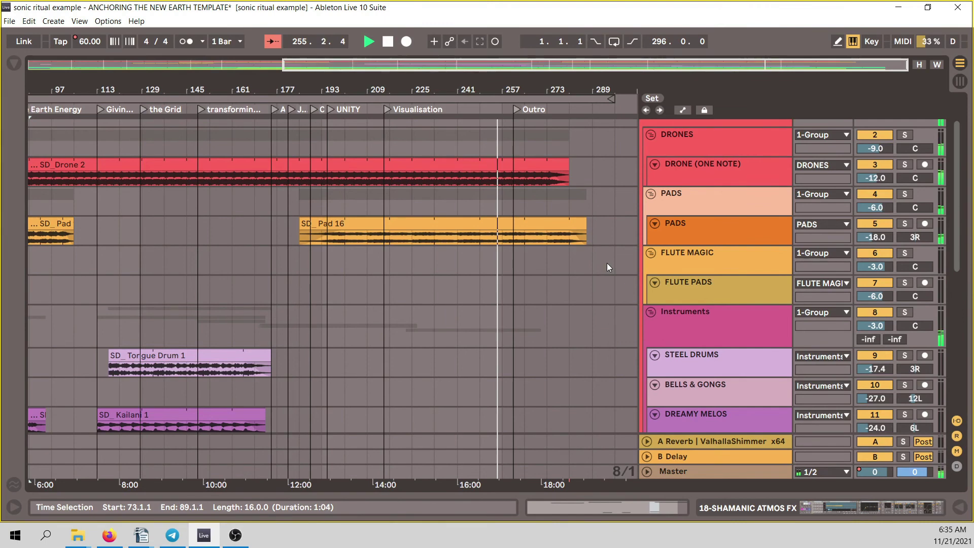
{"action": "scroll", "coordinate": [614, 259], "scroll_direction": "down", "scroll_amount": 1}
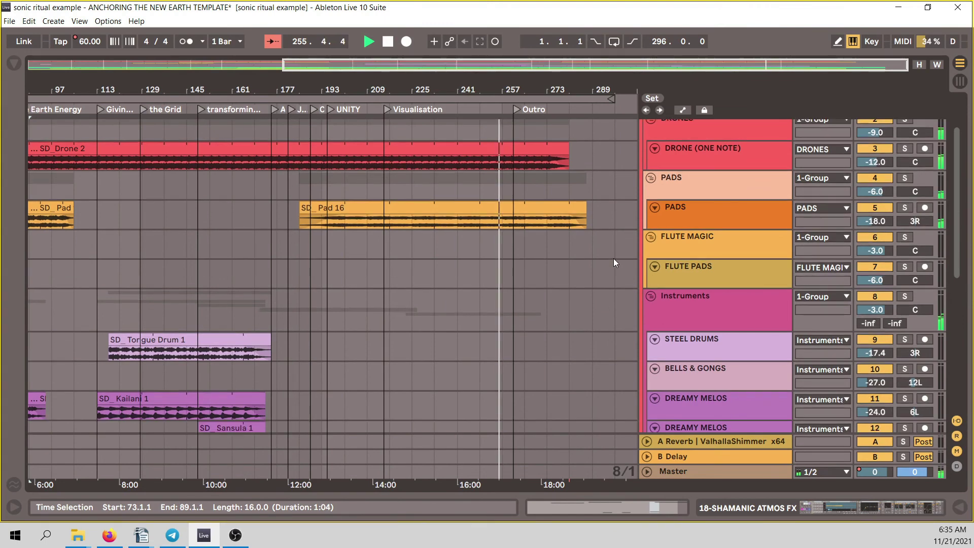
{"action": "scroll", "coordinate": [614, 259], "scroll_direction": "down", "scroll_amount": 2}
{"action": "scroll", "coordinate": [613, 258], "scroll_direction": "down", "scroll_amount": 4}
{"action": "scroll", "coordinate": [613, 259], "scroll_direction": "down", "scroll_amount": 7}
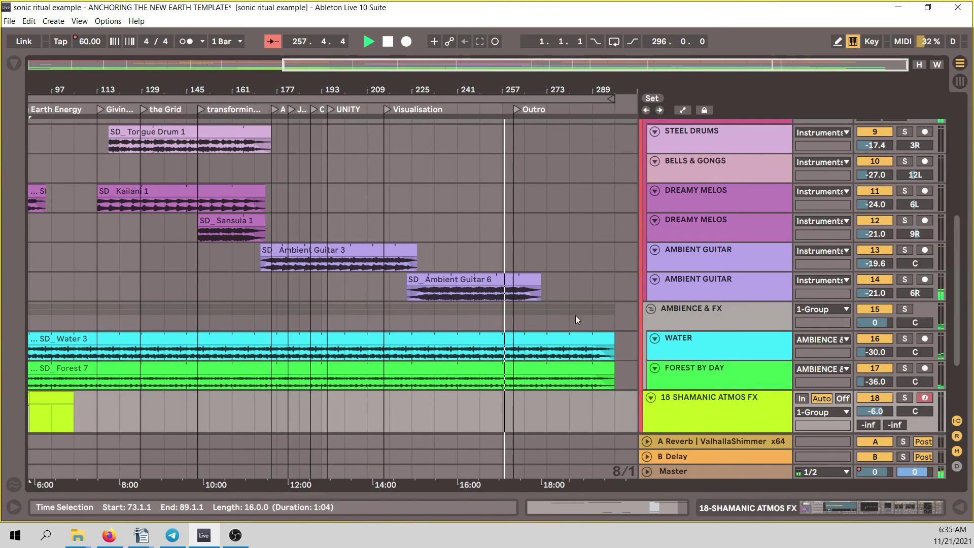
{"action": "scroll", "coordinate": [533, 304], "scroll_direction": "down", "scroll_amount": 3}
{"action": "scroll", "coordinate": [542, 306], "scroll_direction": "down", "scroll_amount": 3}
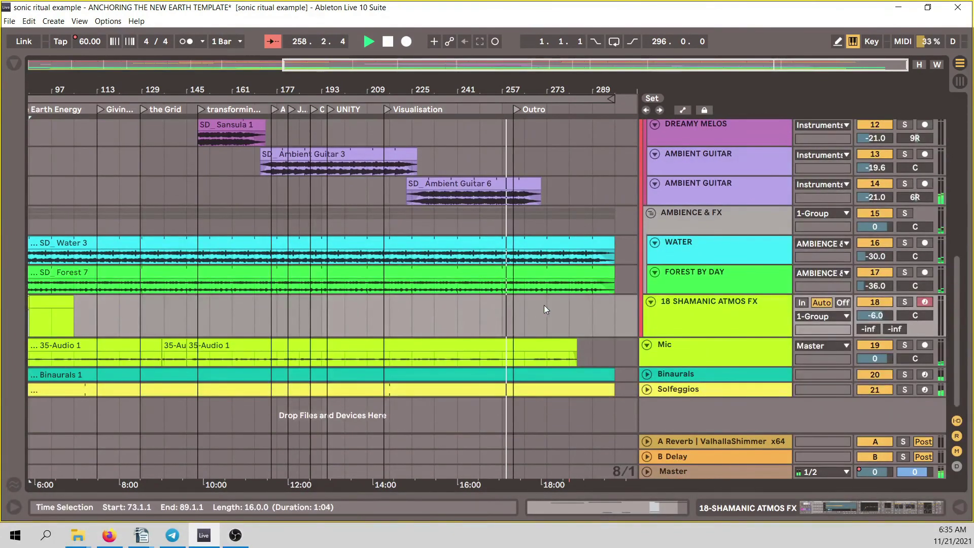
{"action": "scroll", "coordinate": [594, 338], "scroll_direction": "up", "scroll_amount": 15}
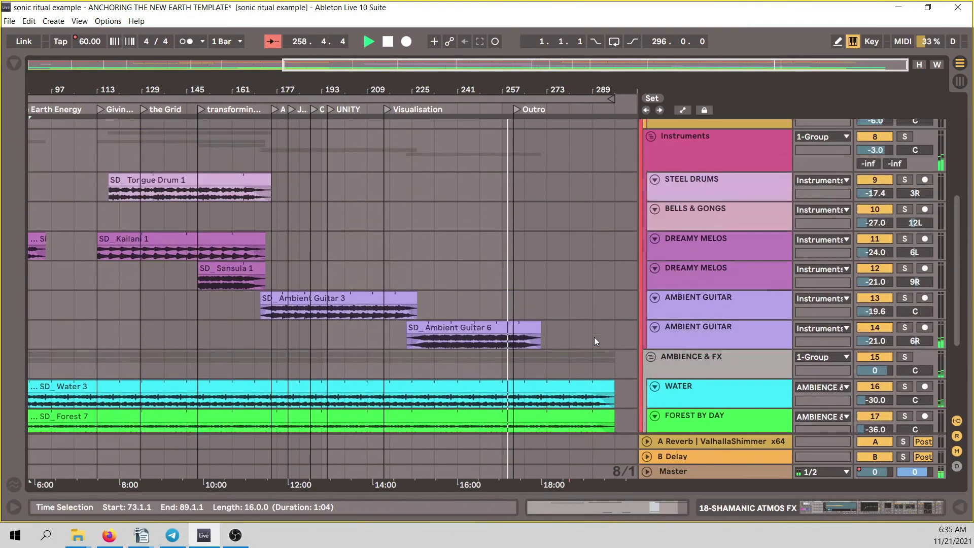
{"action": "scroll", "coordinate": [594, 337], "scroll_direction": "up", "scroll_amount": 3}
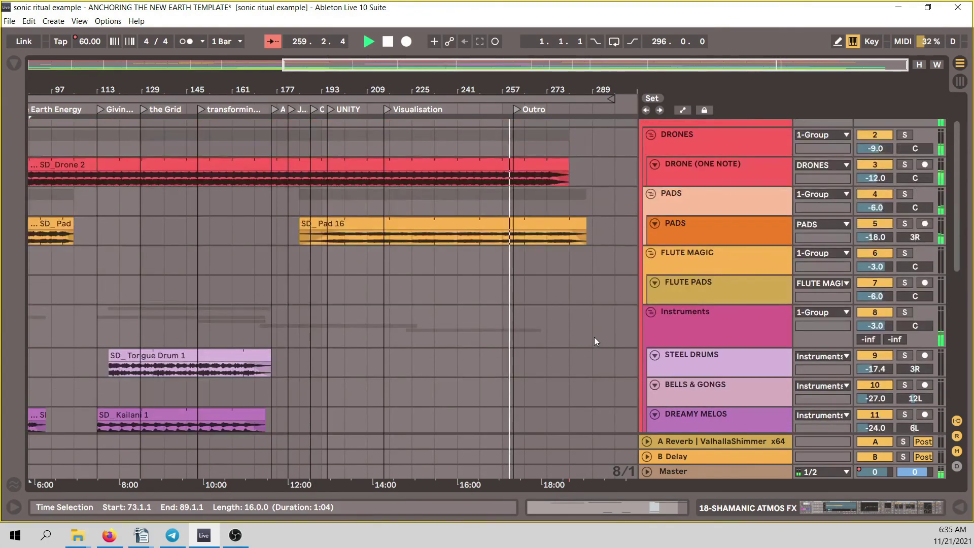
{"action": "scroll", "coordinate": [594, 337], "scroll_direction": "up", "scroll_amount": 3}
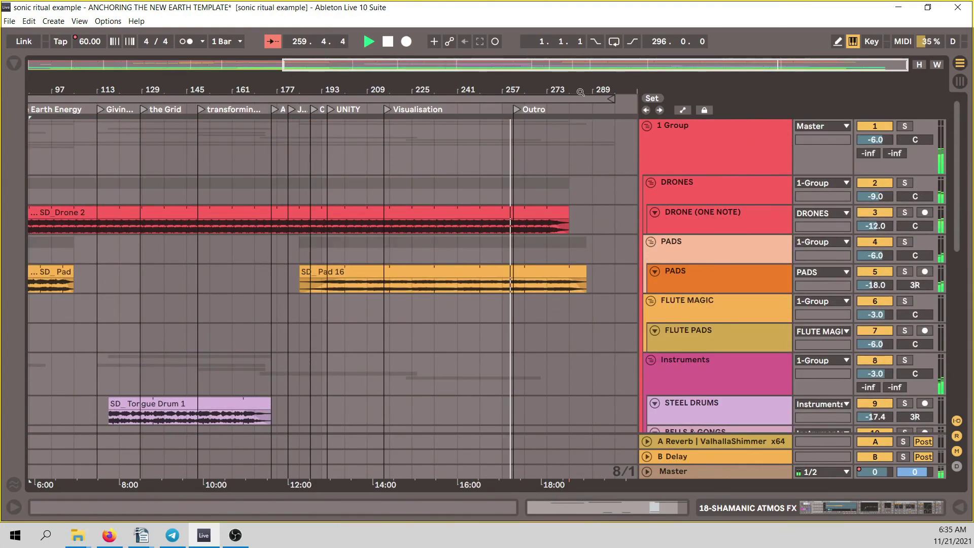
Examine the Outro section at closer range, from the drone and pad clips down through guitar, water, forest, Mic, Binaurals and Solfeggios
{"action": "left_click_drag", "start_coordinate": [582, 91], "coordinate": [552, 129]}
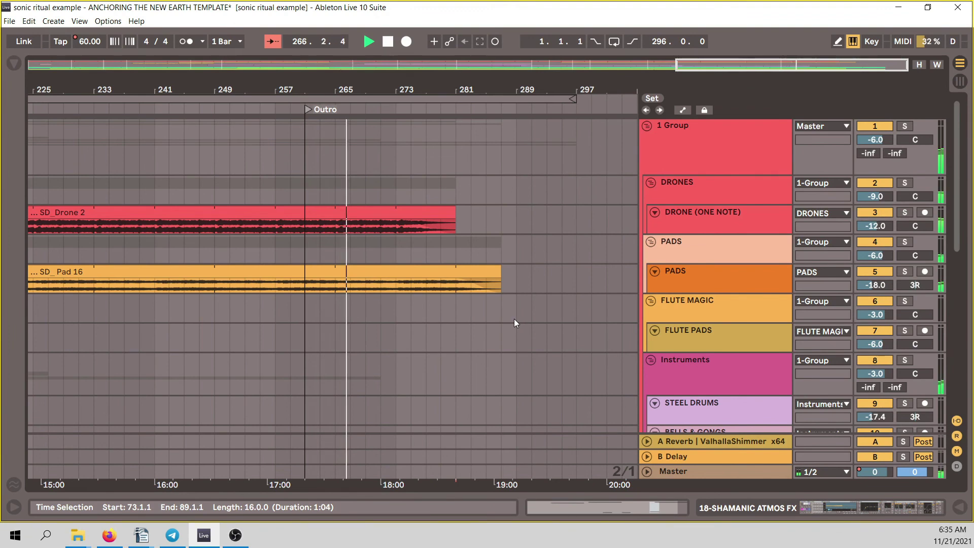
{"action": "scroll", "coordinate": [514, 319], "scroll_direction": "down", "scroll_amount": 1}
{"action": "scroll", "coordinate": [515, 323], "scroll_direction": "down", "scroll_amount": 2}
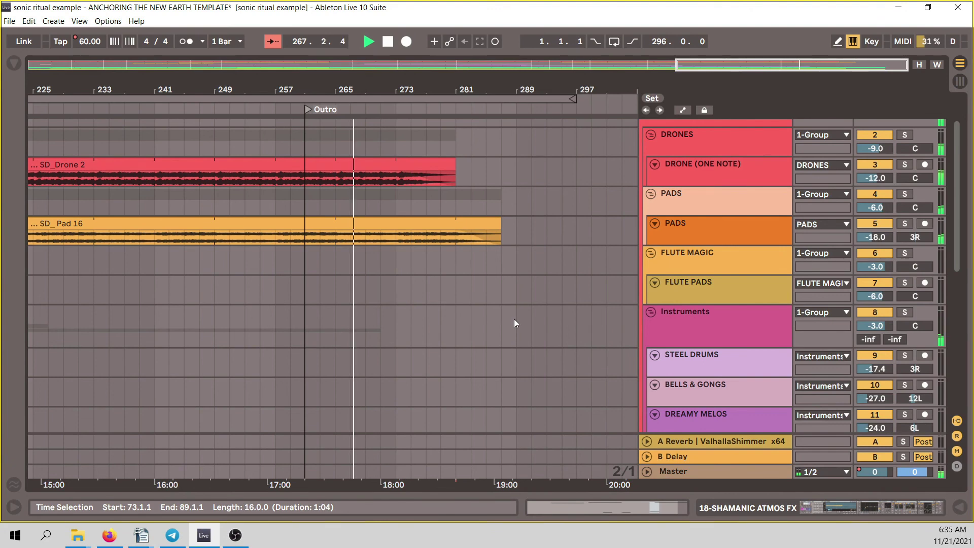
{"action": "scroll", "coordinate": [515, 319], "scroll_direction": "down", "scroll_amount": 9}
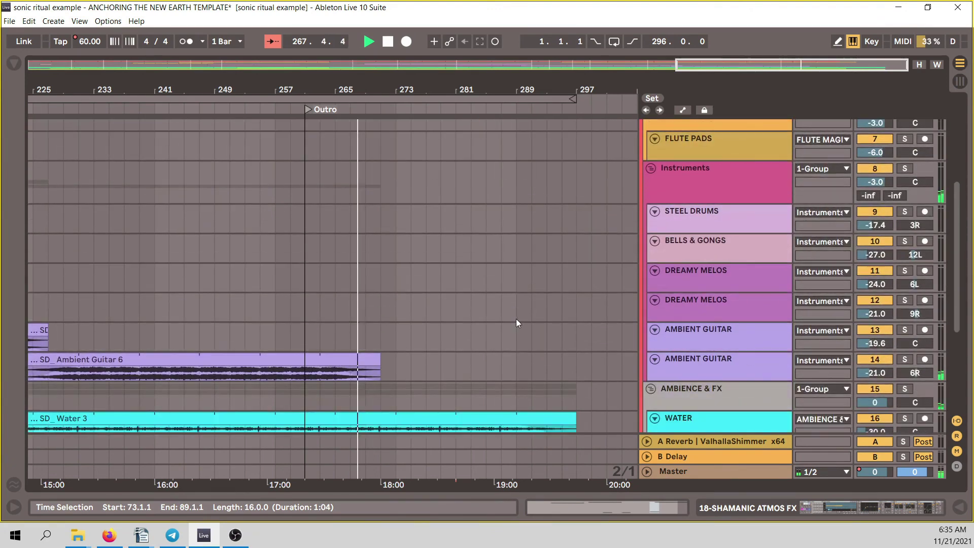
{"action": "scroll", "coordinate": [516, 320], "scroll_direction": "down", "scroll_amount": 5}
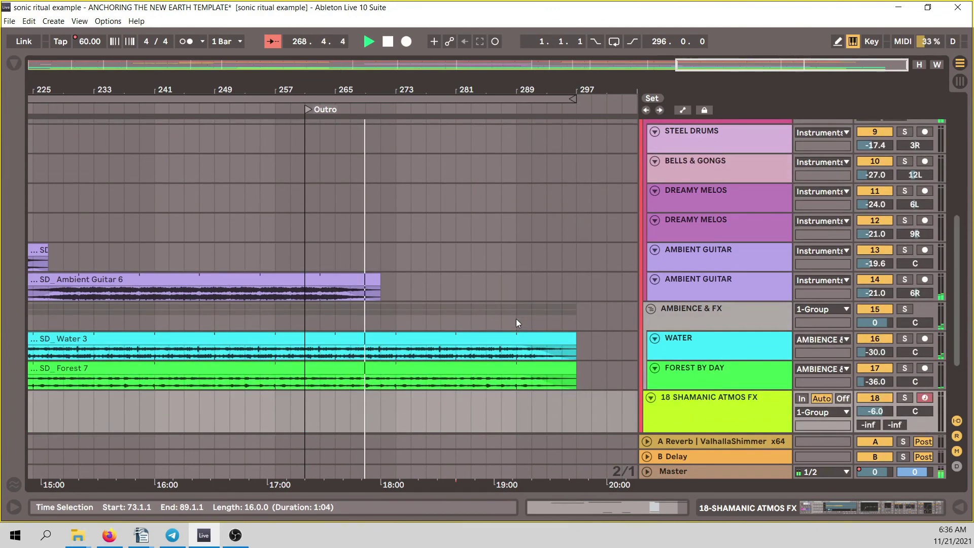
{"action": "scroll", "coordinate": [516, 323], "scroll_direction": "down", "scroll_amount": 1}
{"action": "scroll", "coordinate": [516, 319], "scroll_direction": "down", "scroll_amount": 1}
{"action": "scroll", "coordinate": [516, 319], "scroll_direction": "down", "scroll_amount": 1}
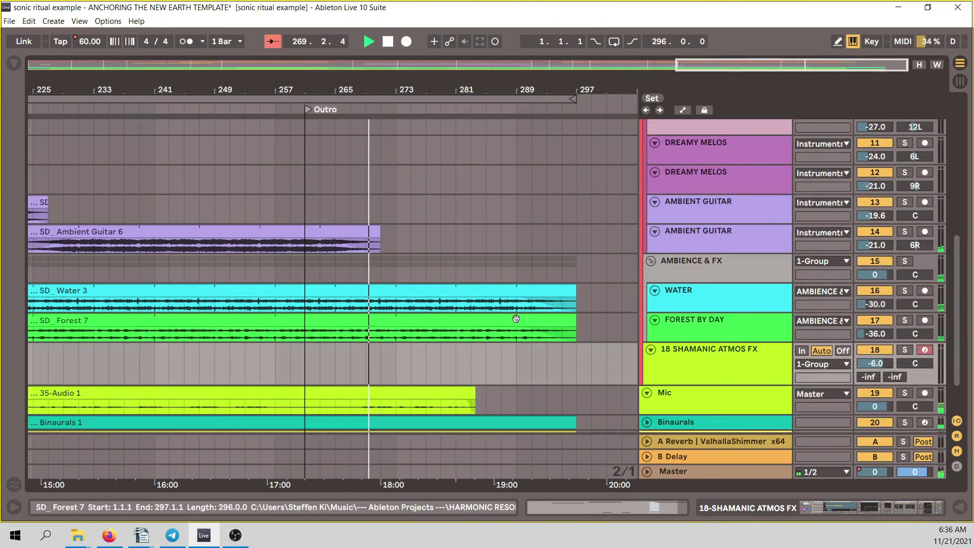
{"action": "scroll", "coordinate": [516, 319], "scroll_direction": "down", "scroll_amount": 2}
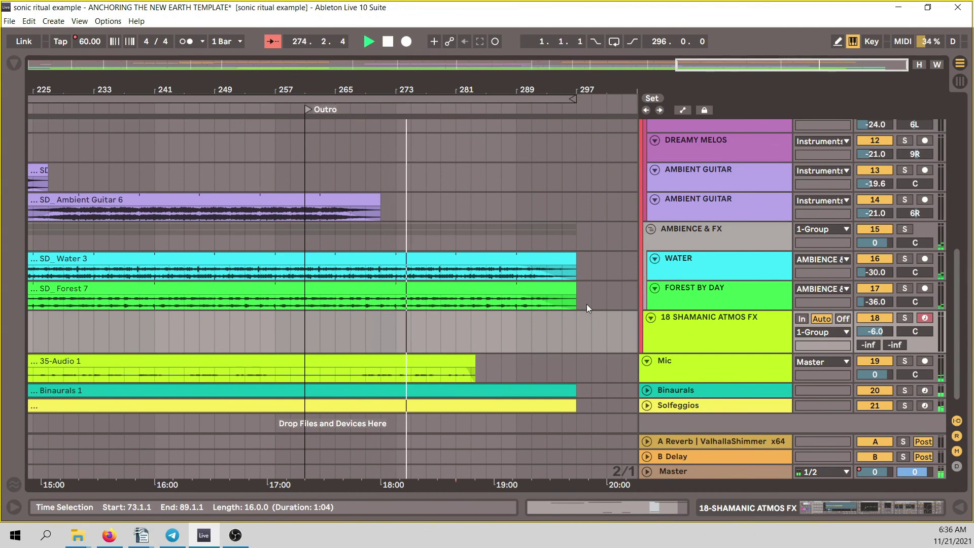
Mute the Mic track and show the full Session View mixer with the clip detail area hidden
{"action": "left_click", "coordinate": [884, 358]}
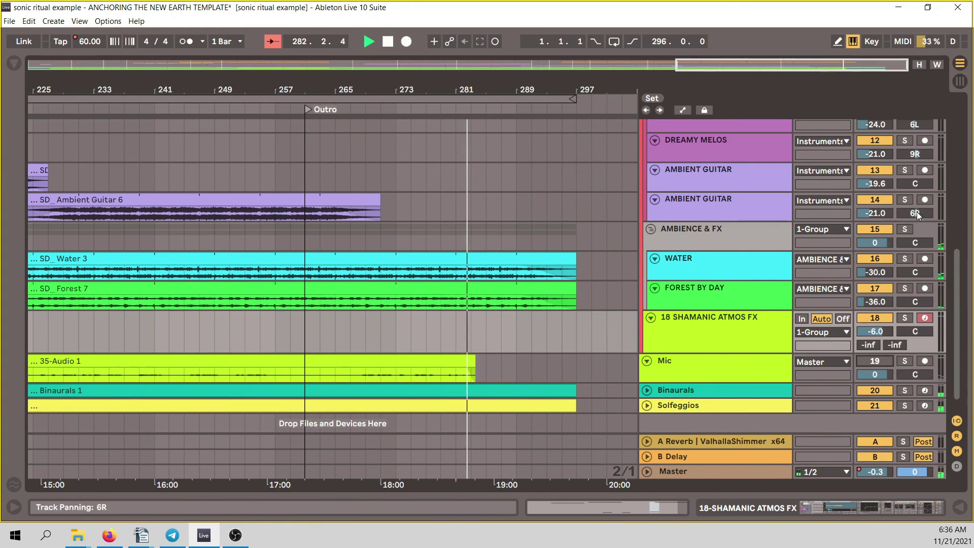
{"action": "key", "text": "Tab"}
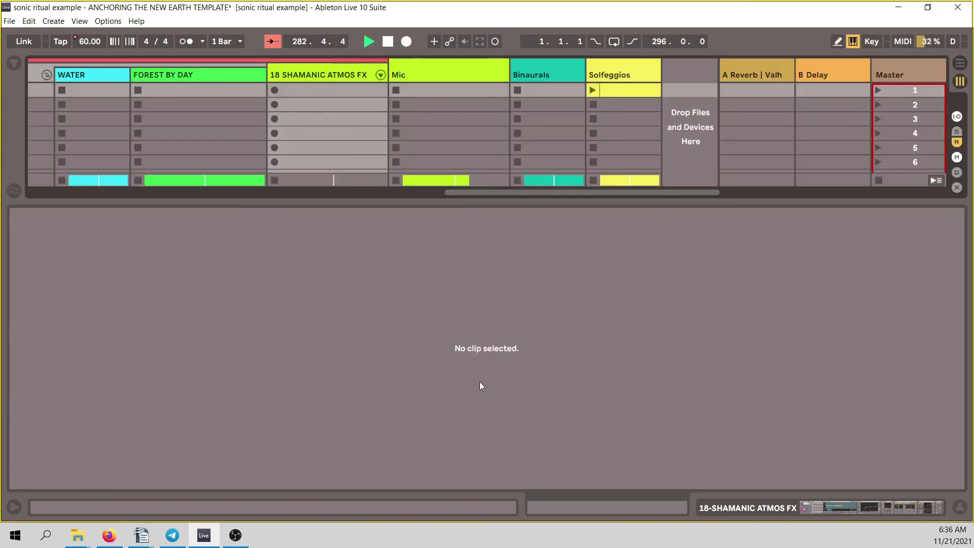
{"action": "left_click", "coordinate": [959, 506]}
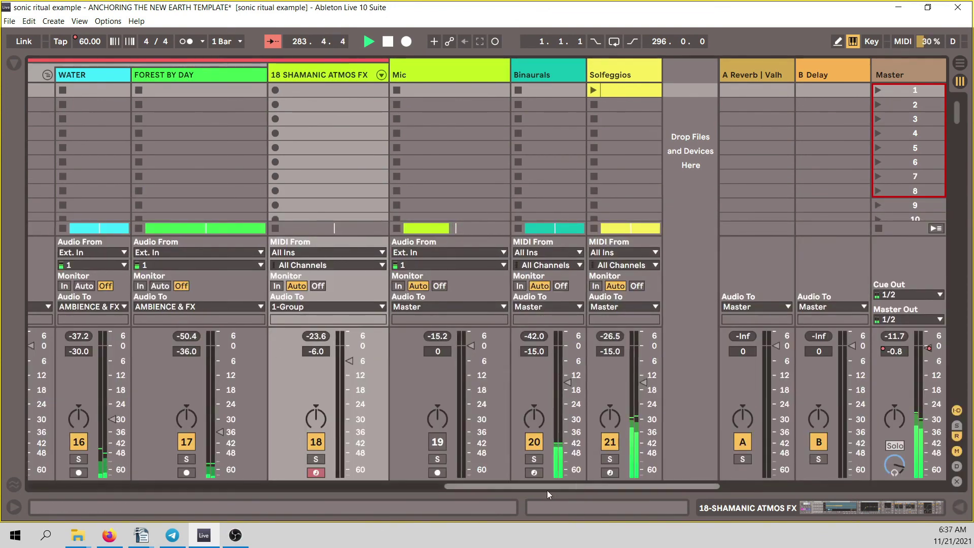
Review the instrument, ambience and tone channels in the mixer, and return to the Outro's lower tracks in the Arrangement View
{"action": "left_click_drag", "start_coordinate": [576, 485], "coordinate": [316, 502]}
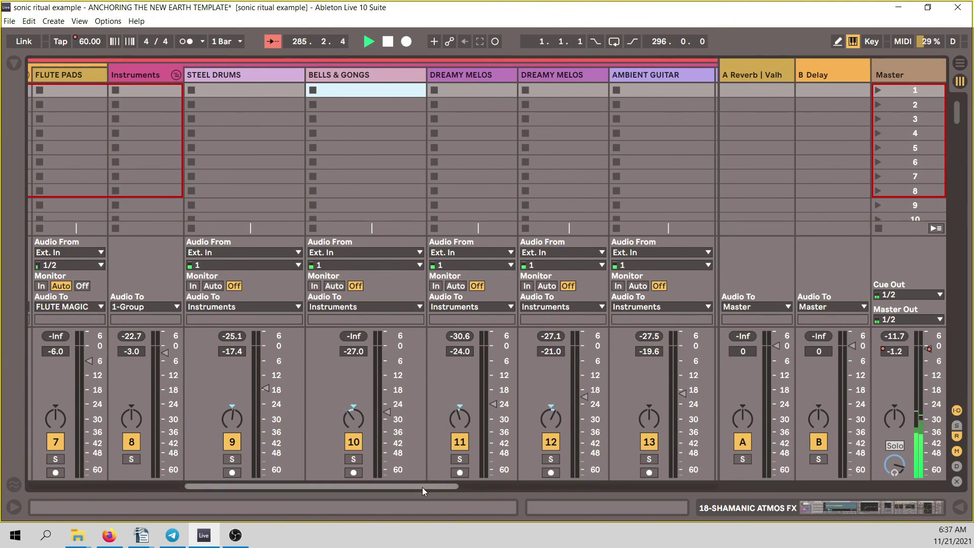
{"action": "left_click_drag", "start_coordinate": [422, 488], "coordinate": [740, 481]}
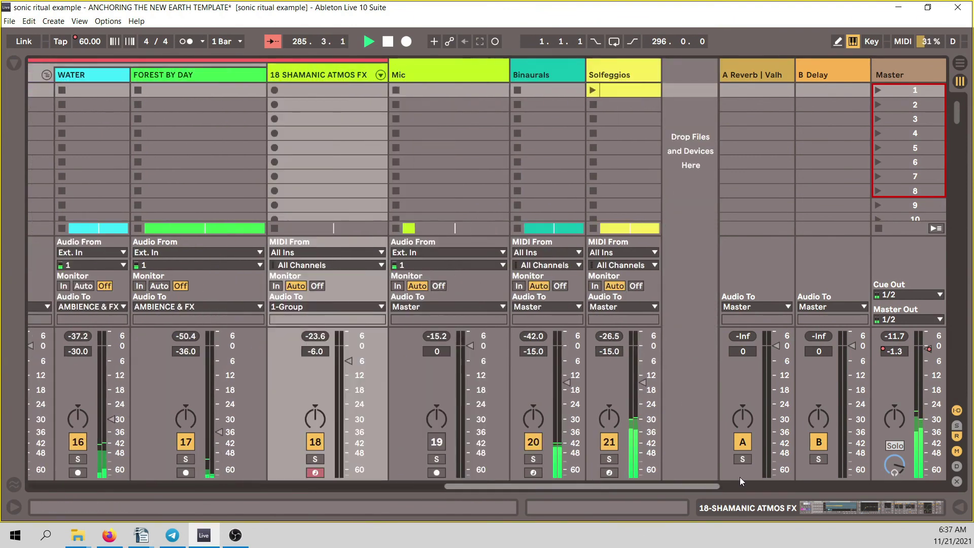
{"action": "left_click", "coordinate": [960, 63]}
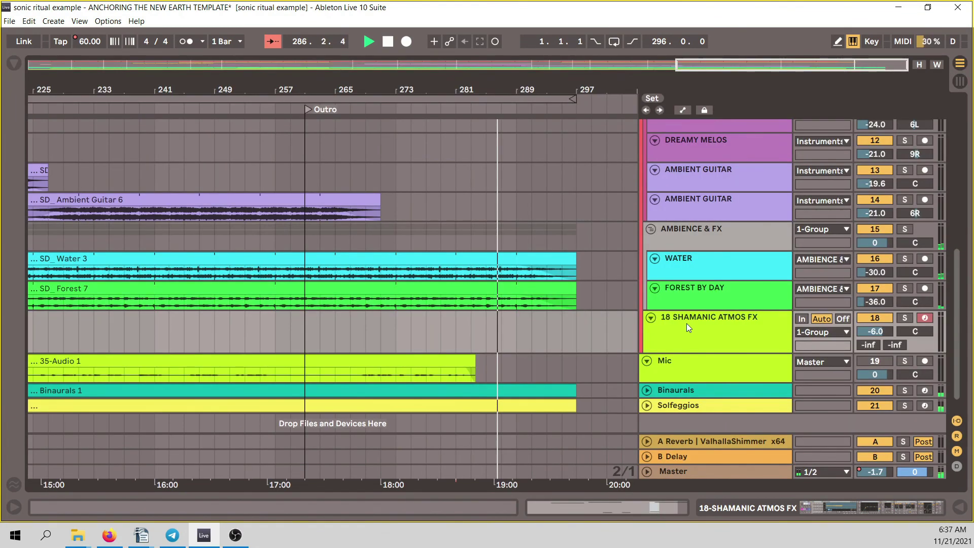
{"action": "scroll", "coordinate": [687, 324], "scroll_direction": "down", "scroll_amount": 1}
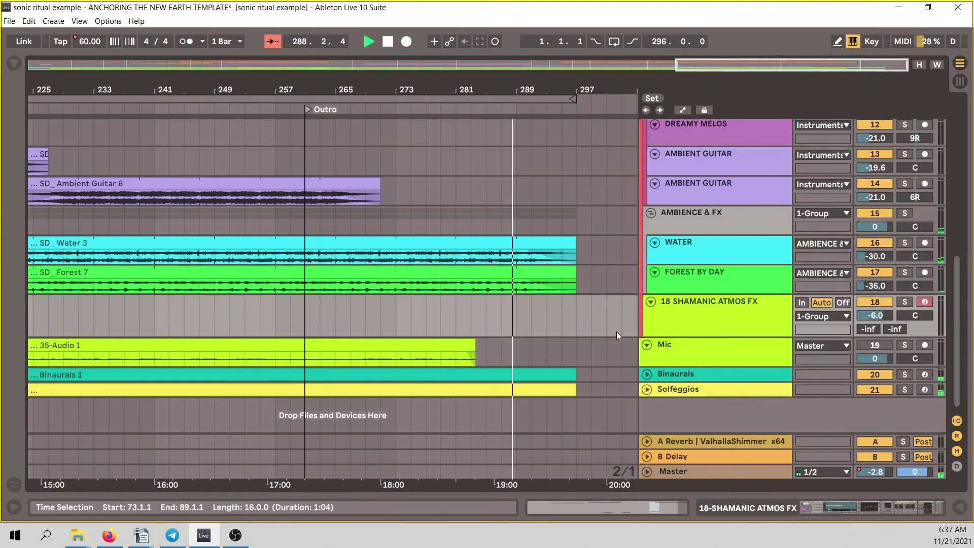
{"action": "scroll", "coordinate": [684, 275], "scroll_direction": "up", "scroll_amount": 1}
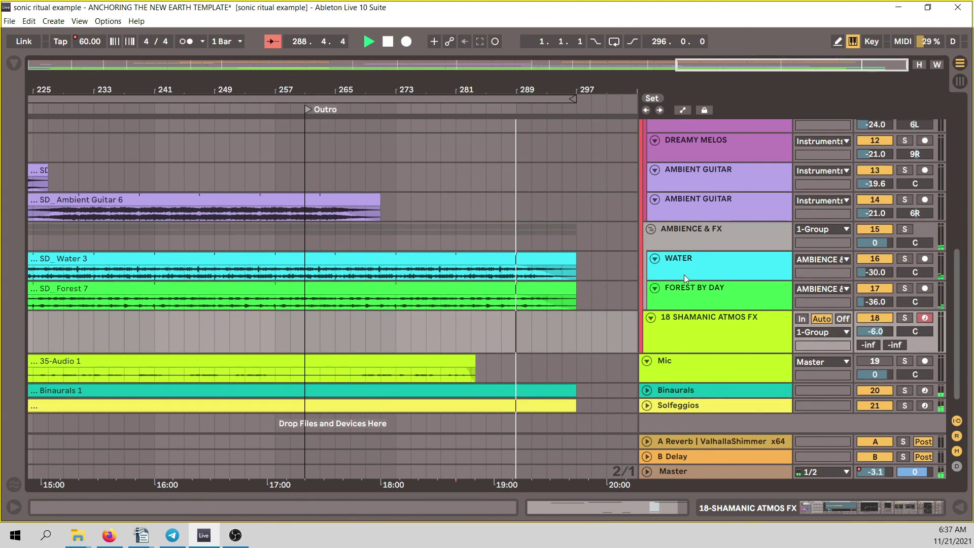